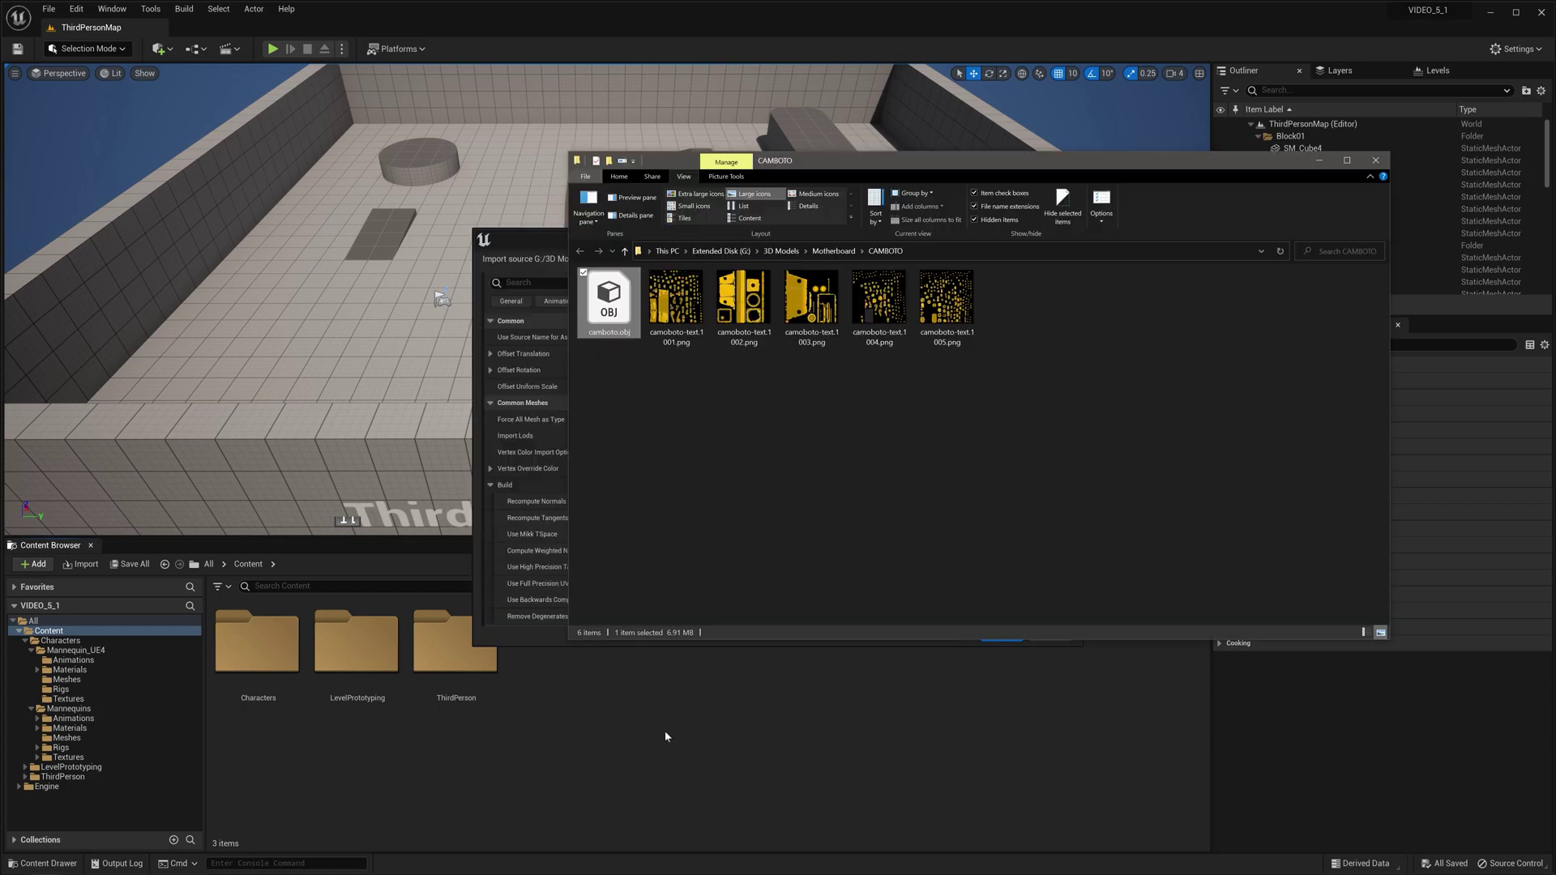
Import camboto.obj into the UE 5.1 Content Browser and raise its Interchange settings dialog
left_click_drag(660, 732, 706, 736)
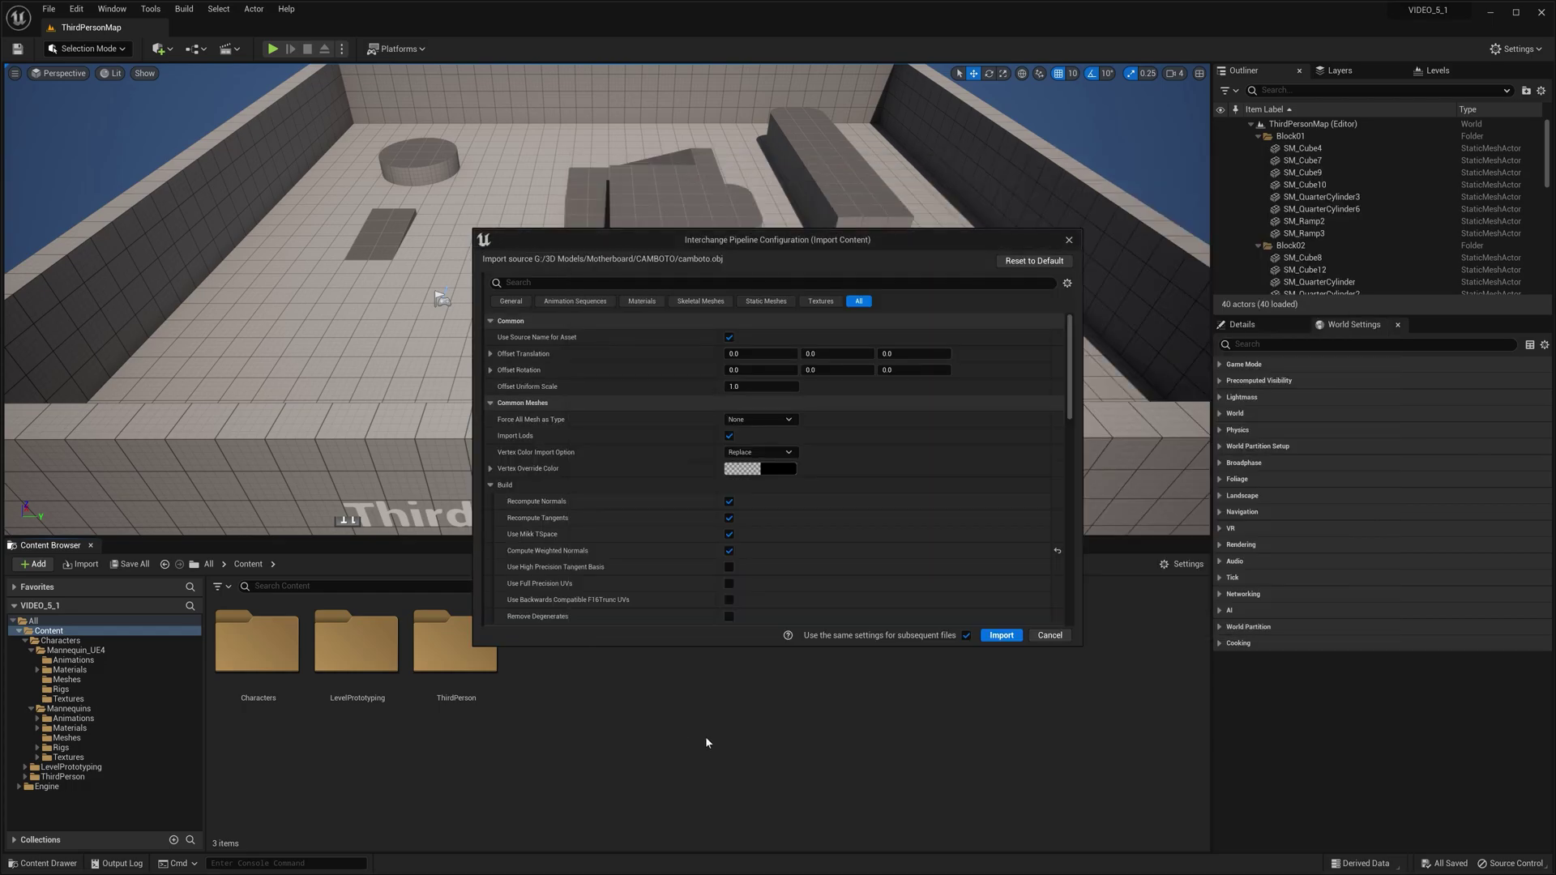
left_click_drag(771, 240, 730, 151)
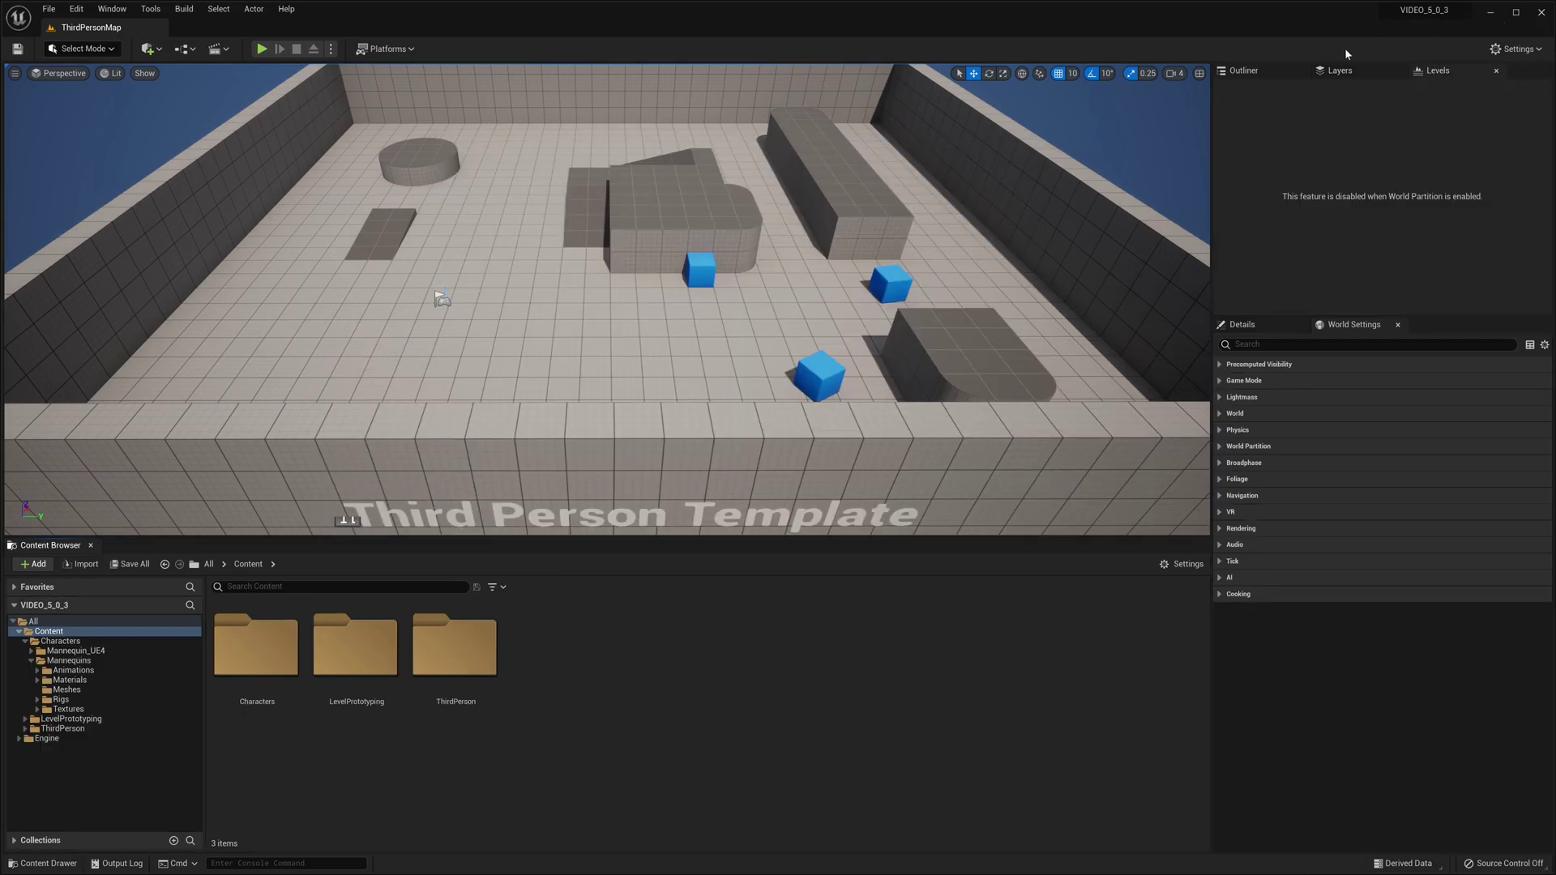
Import camboto.obj into the UE 5.0 project via FBX Import Options, then reposition both import dialogs
key("alt+Tab")
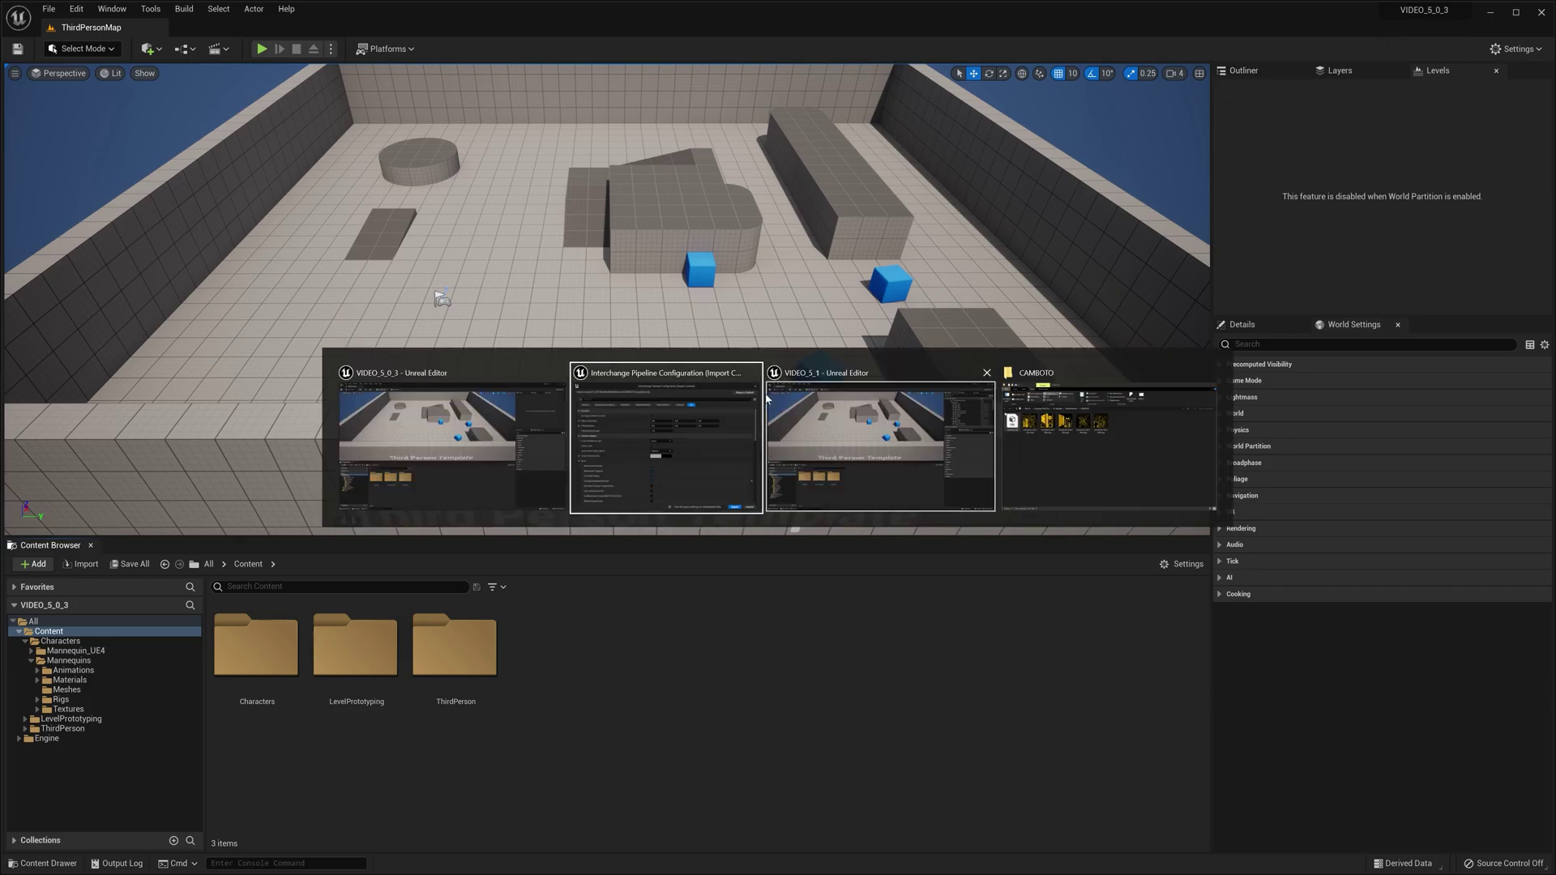
key("alt+Tab")
key("alt+Tab")
left_click_drag(609, 312, 897, 719)
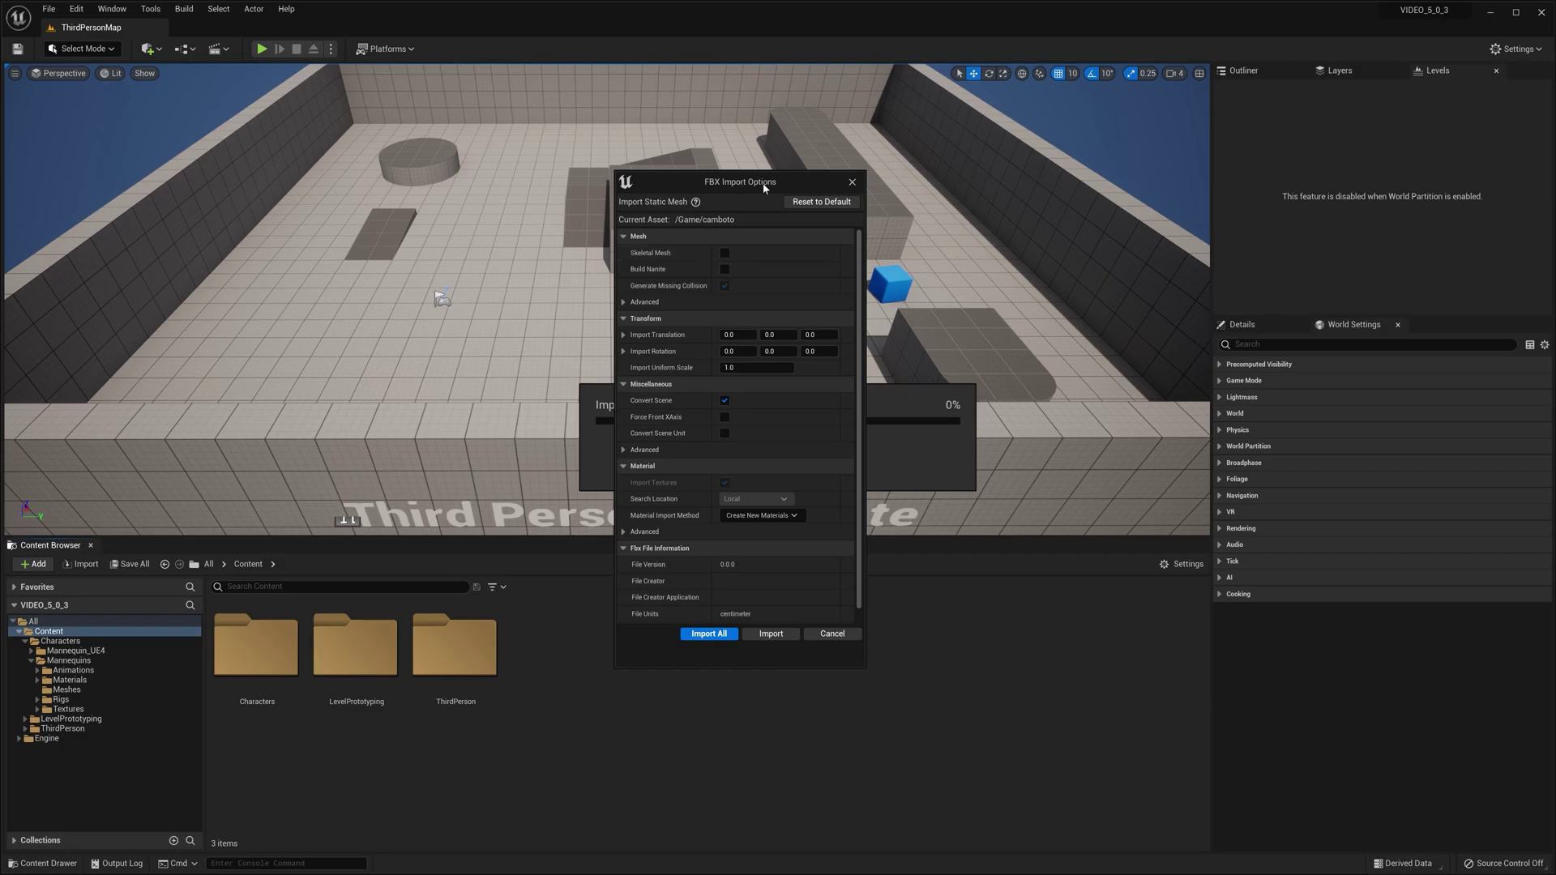
left_click_drag(763, 184, 757, 179)
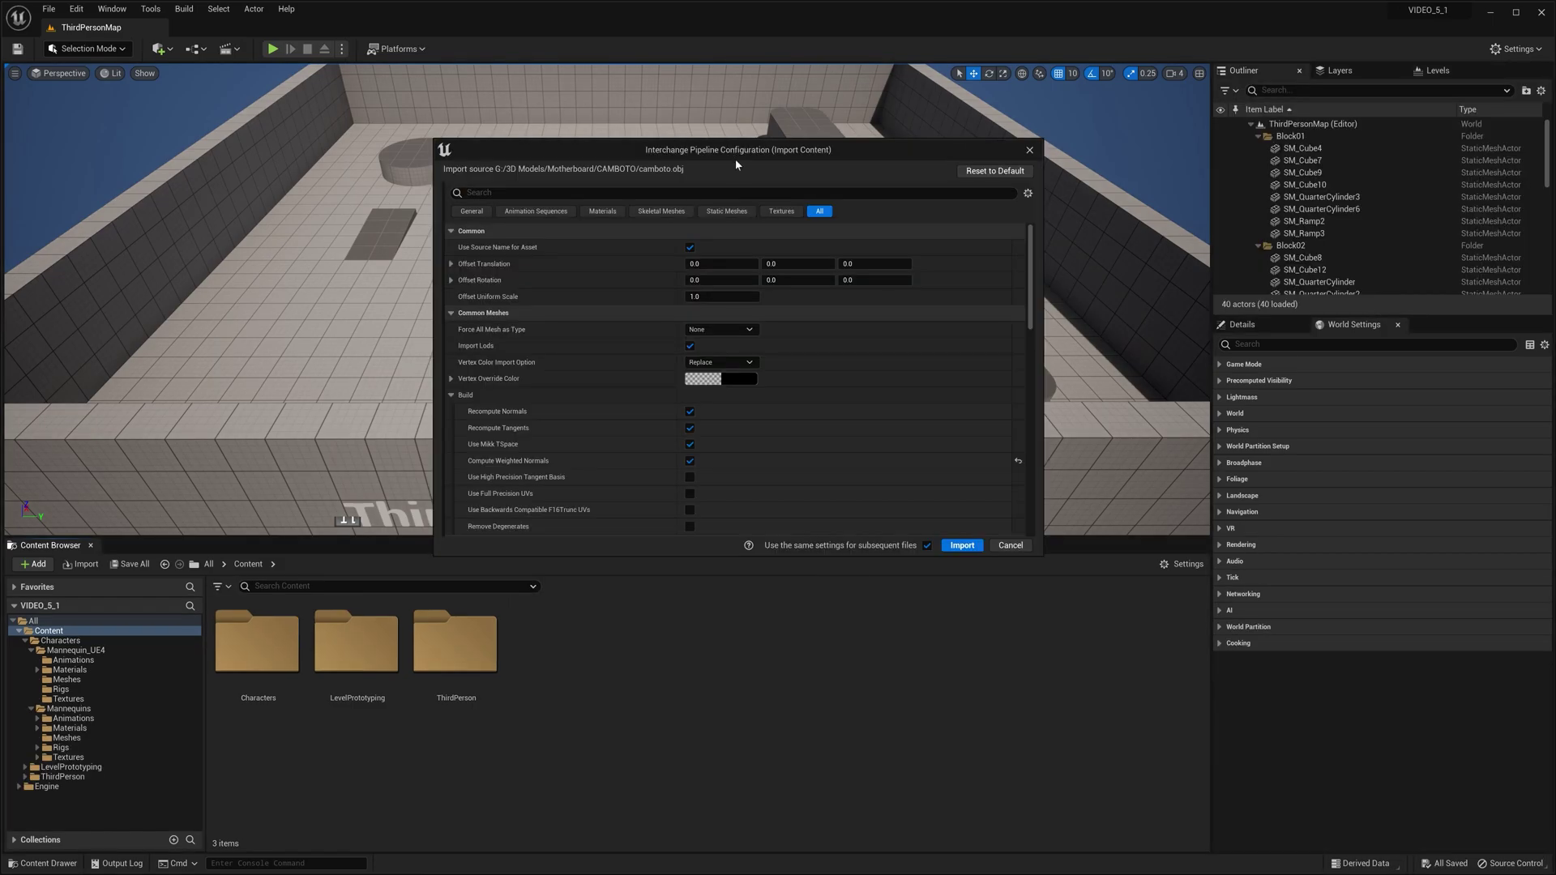
left_click_drag(736, 159, 599, 115)
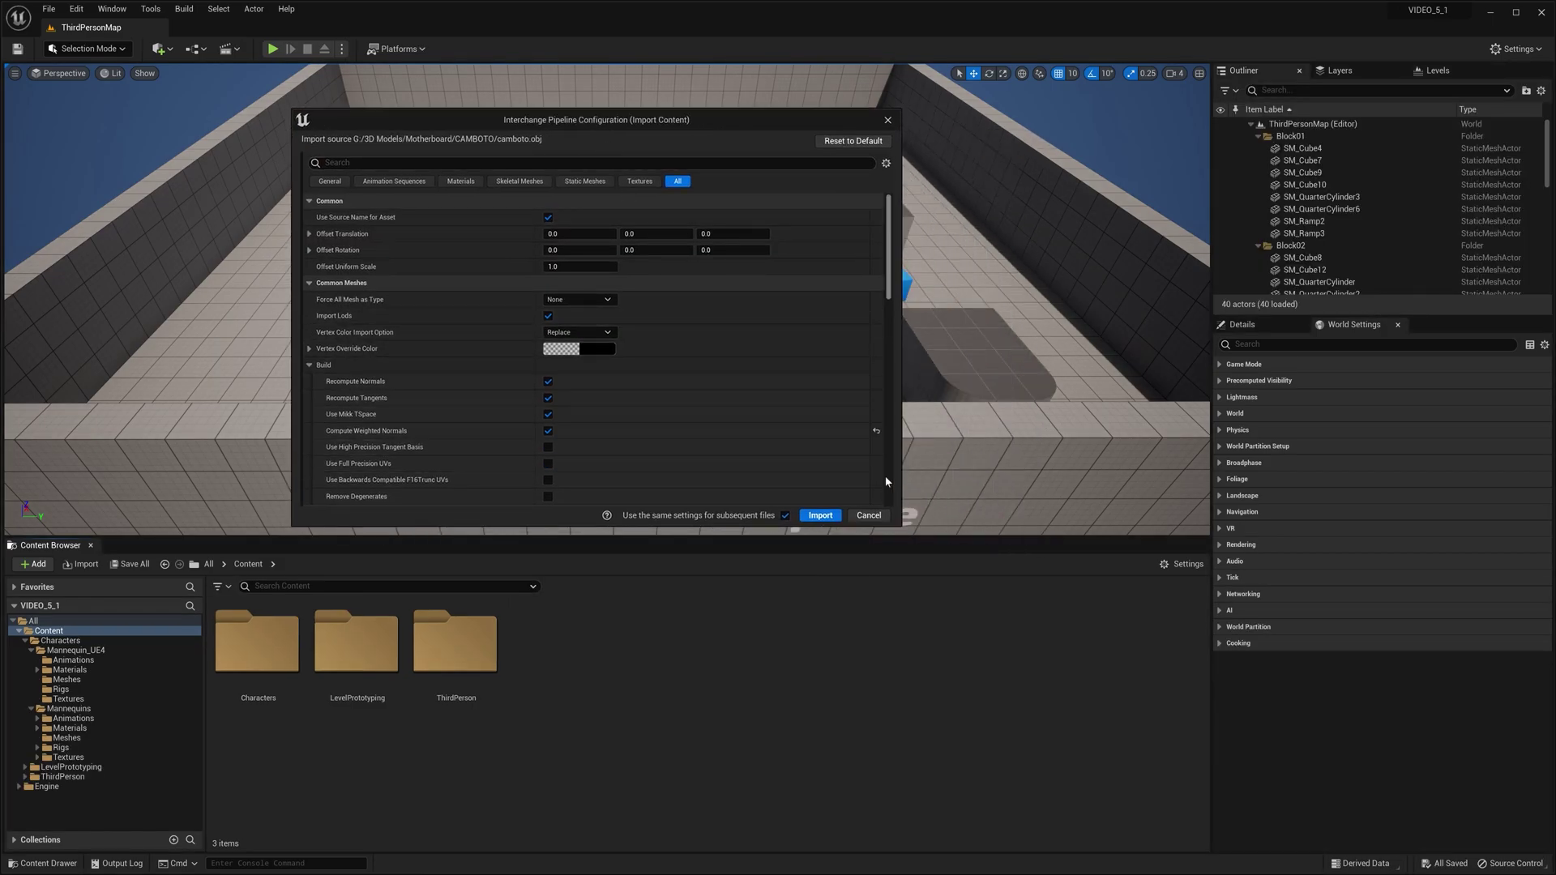
Enlarge the Interchange dialog, compare it with UE 5.0's FBX options, and nudge it up-left
left_click_drag(900, 525, 1352, 842)
key("alt+Tab")
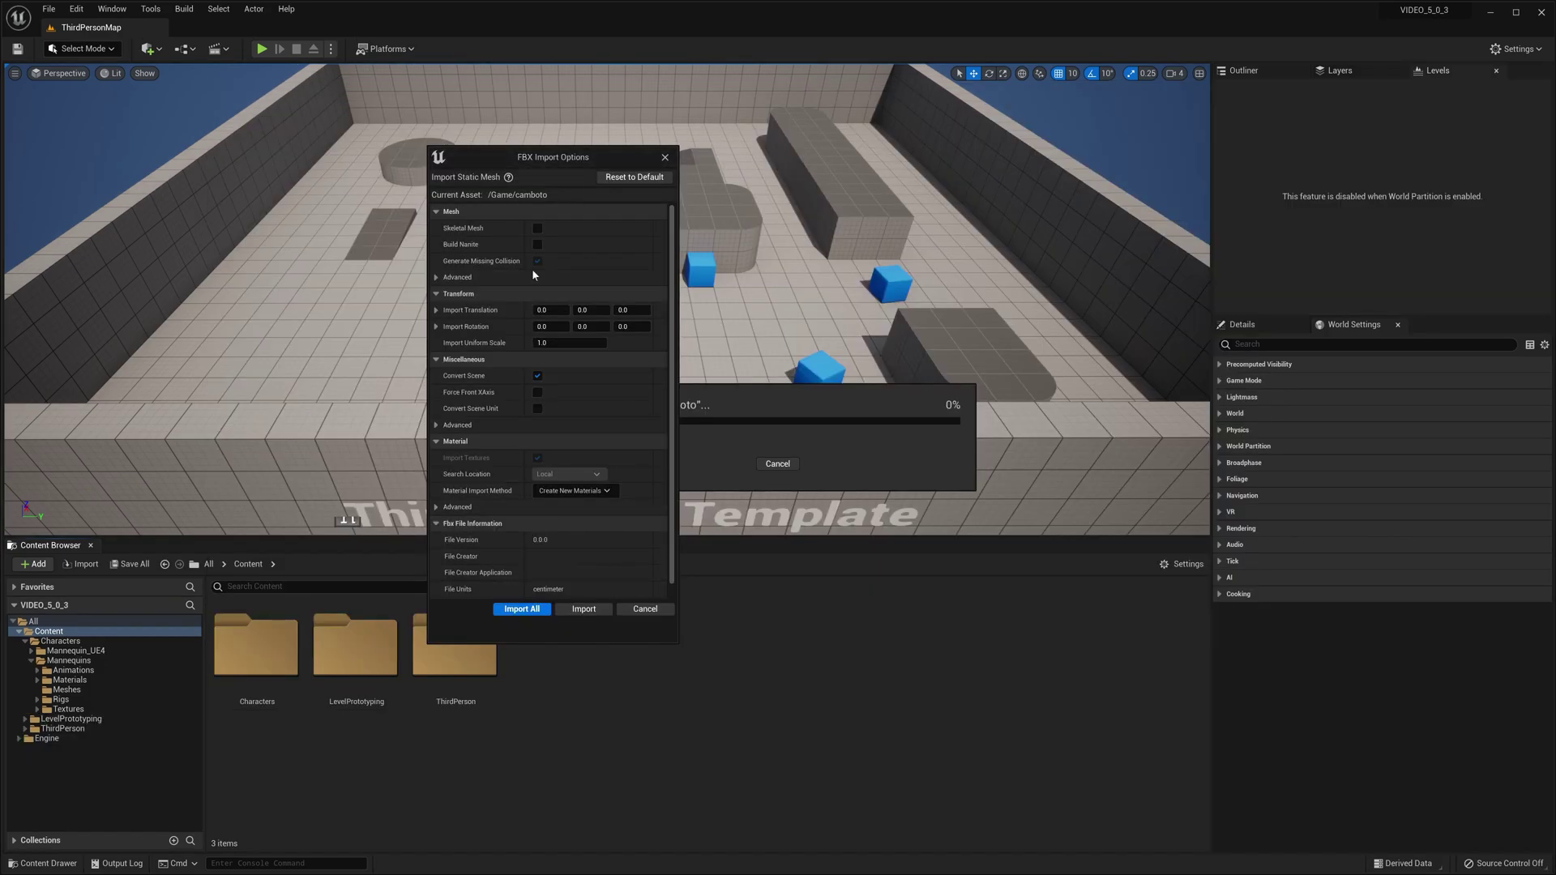
key("alt+Tab")
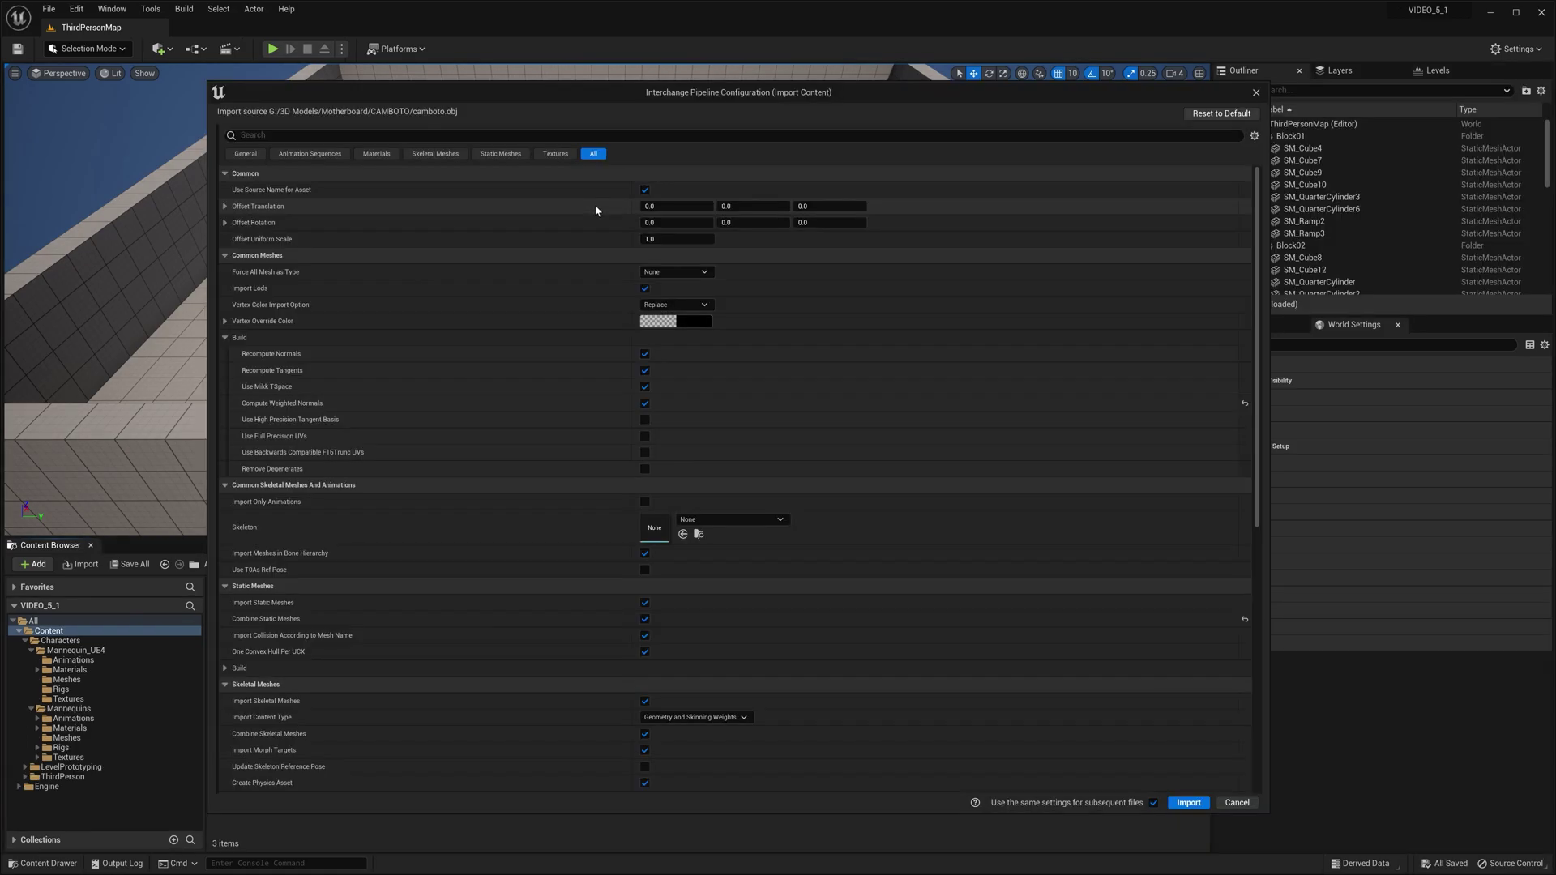
left_click_drag(656, 89, 626, 63)
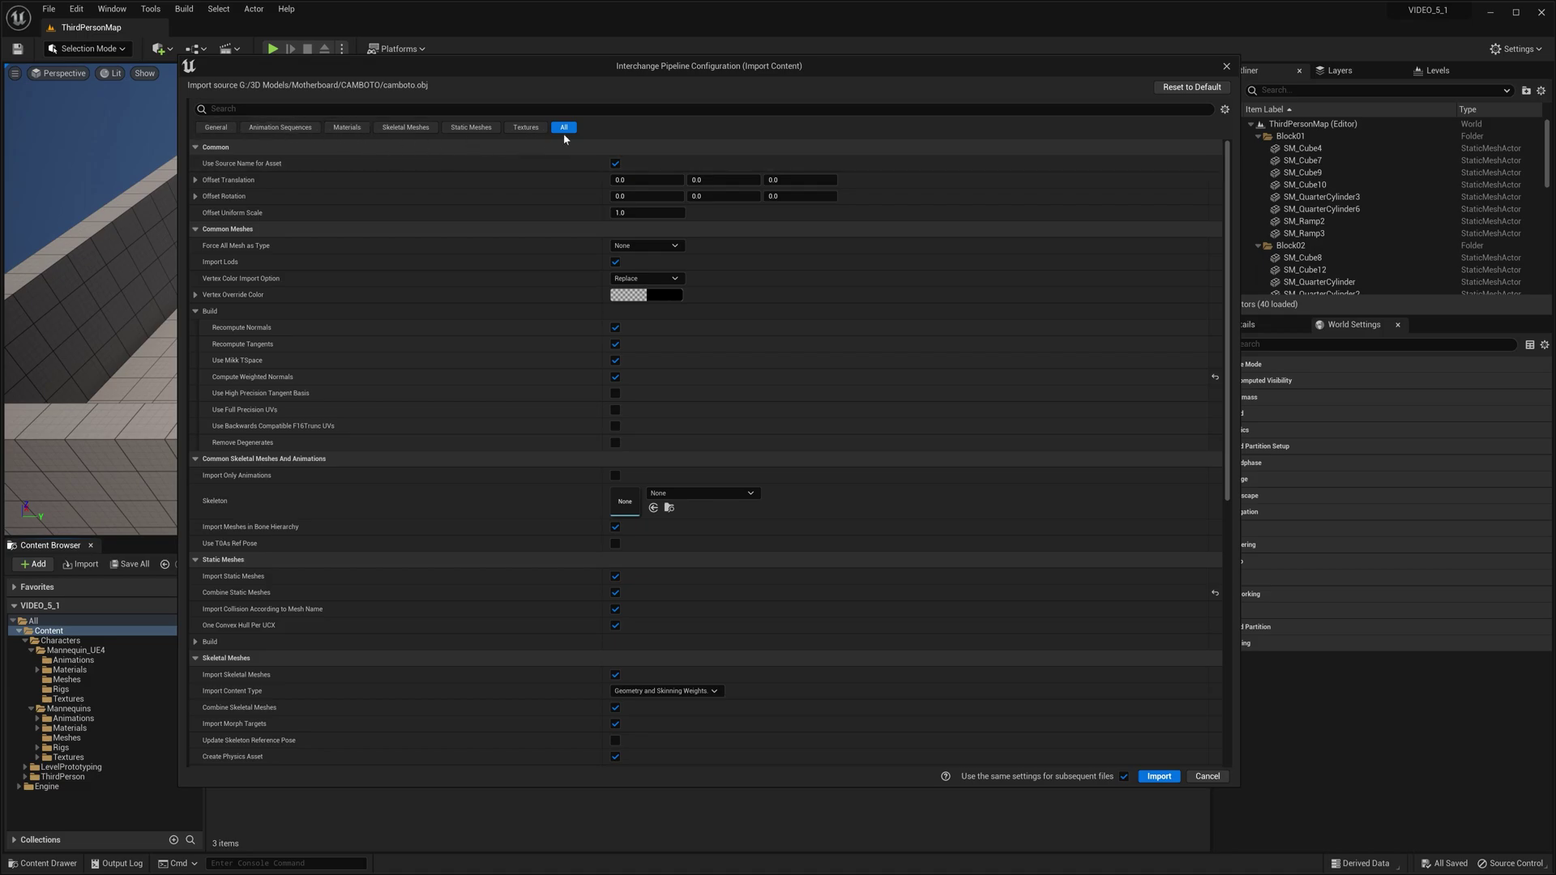
mouse_move(594, 68)
left_mouse_down()
mouse_move(561, 81)
mouse_move(582, 84)
left_mouse_up()
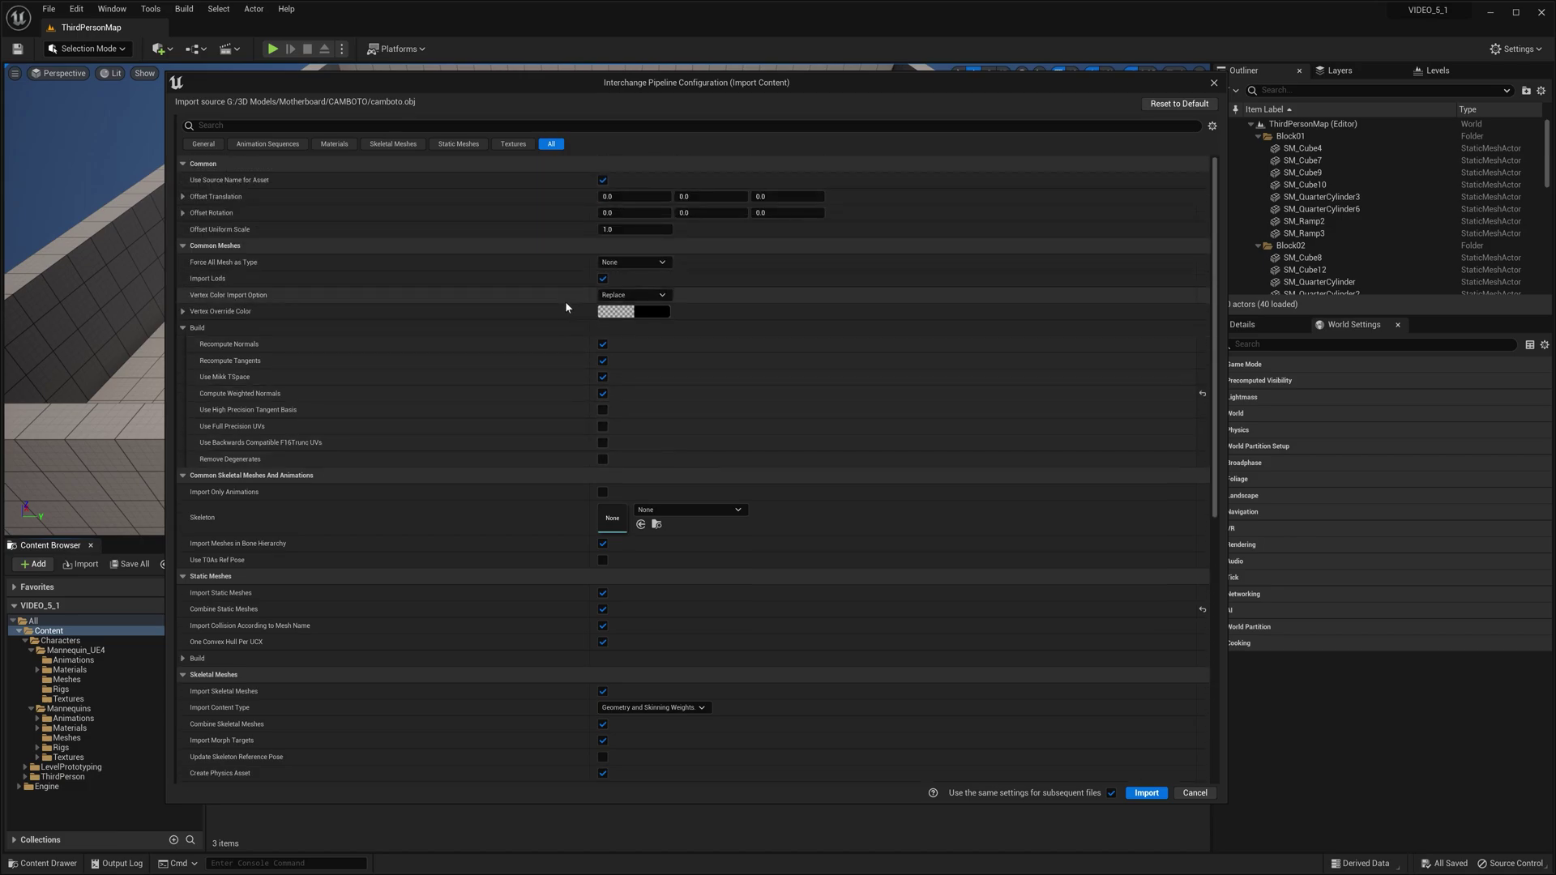
Browse the General, Animation Sequences, Textures and Static Meshes tabs, return to All, and move the dialog up-left
left_click(217, 147)
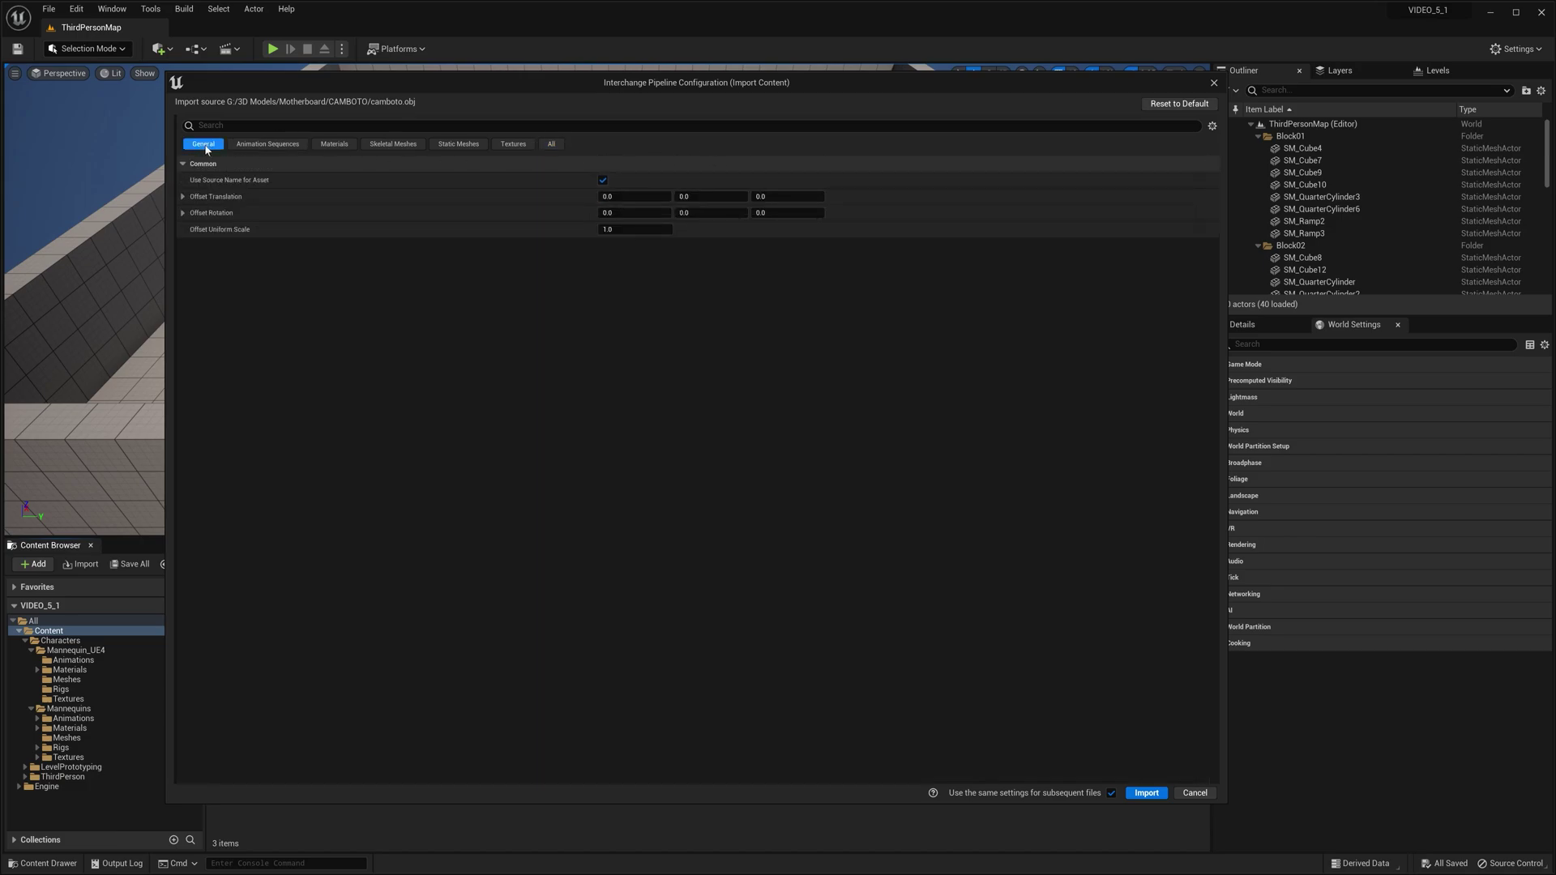
left_click(267, 147)
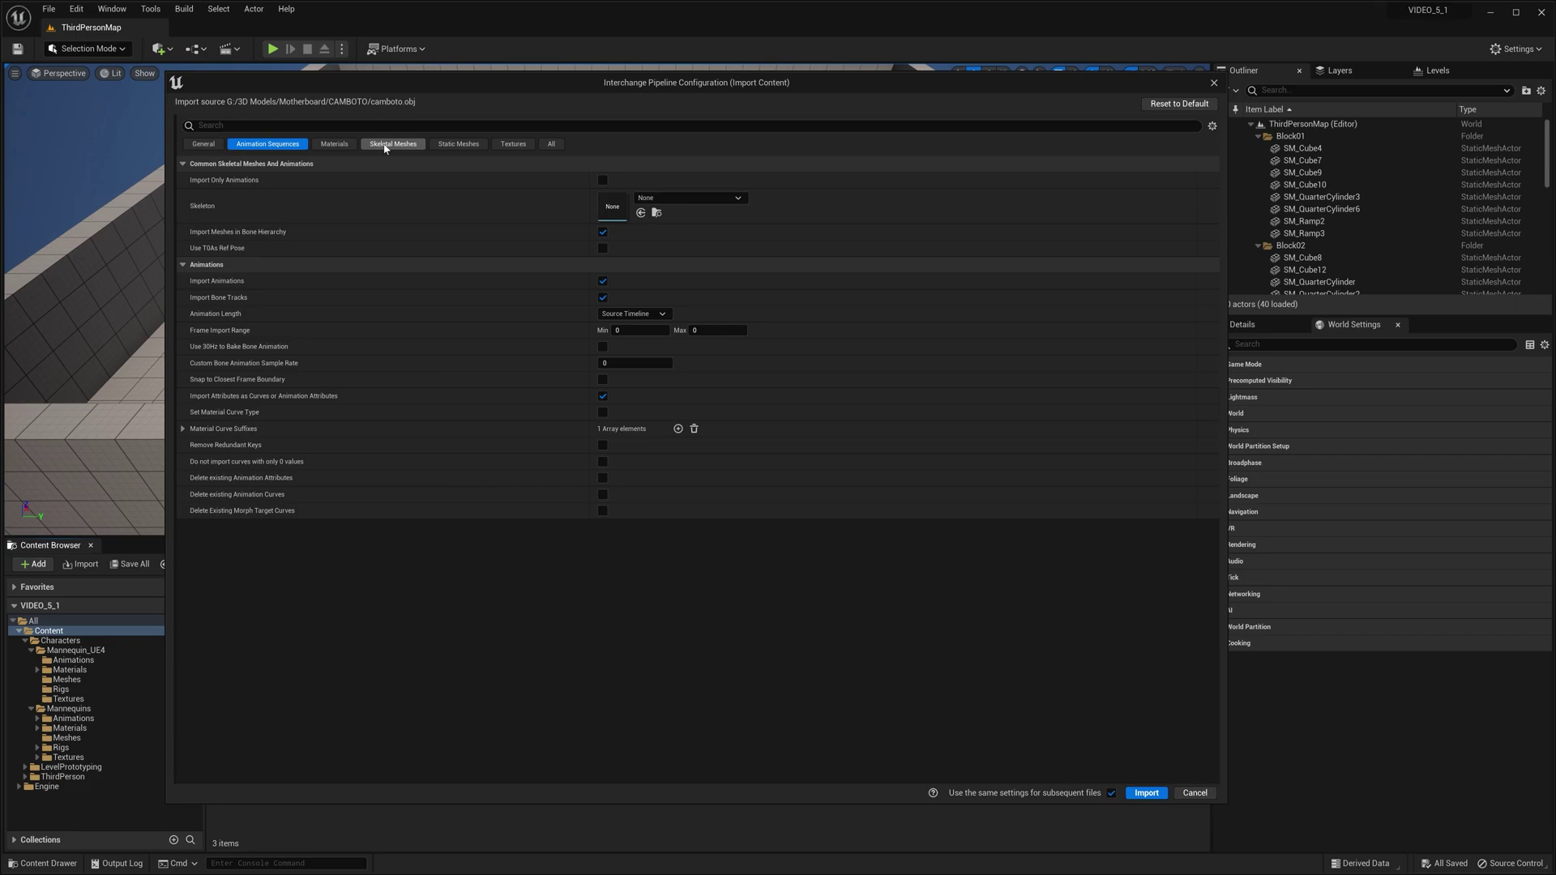
left_click(551, 144)
left_click(513, 144)
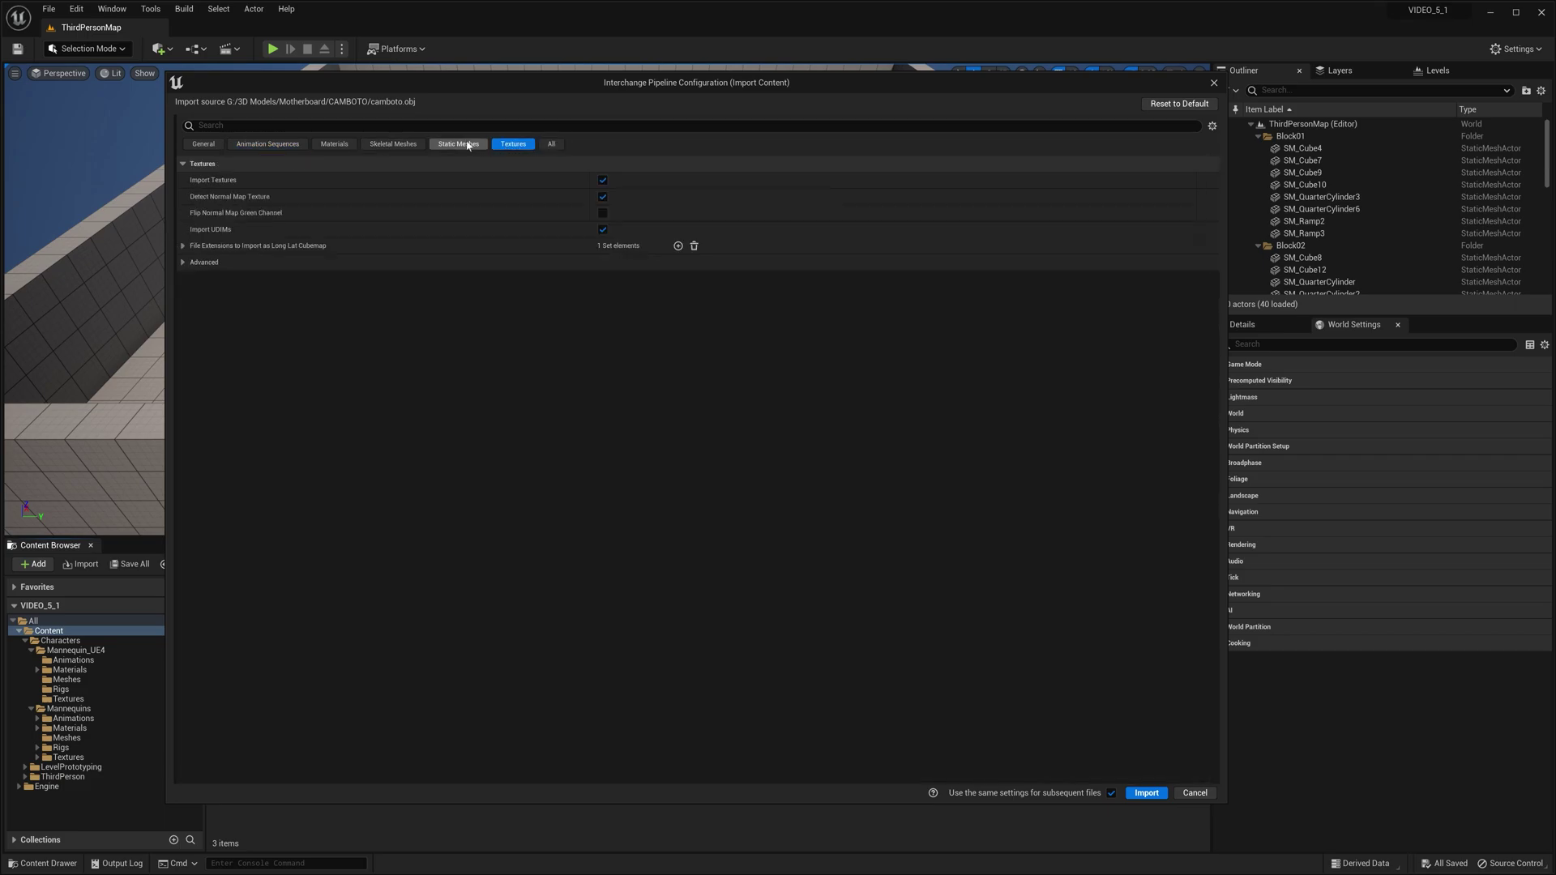
left_click(459, 144)
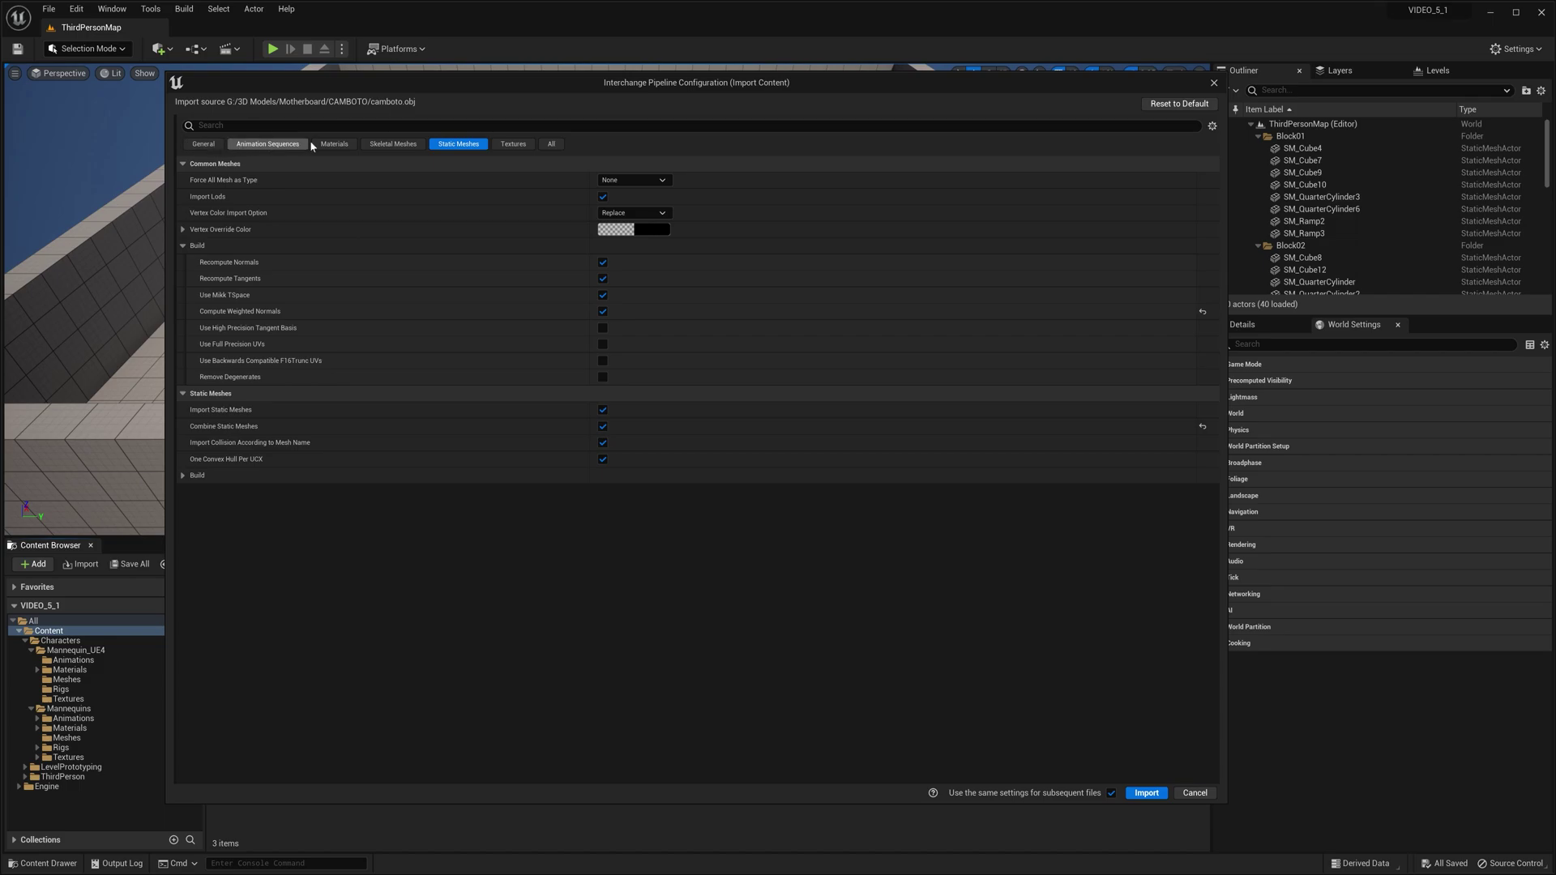
left_click(203, 145)
left_click(551, 144)
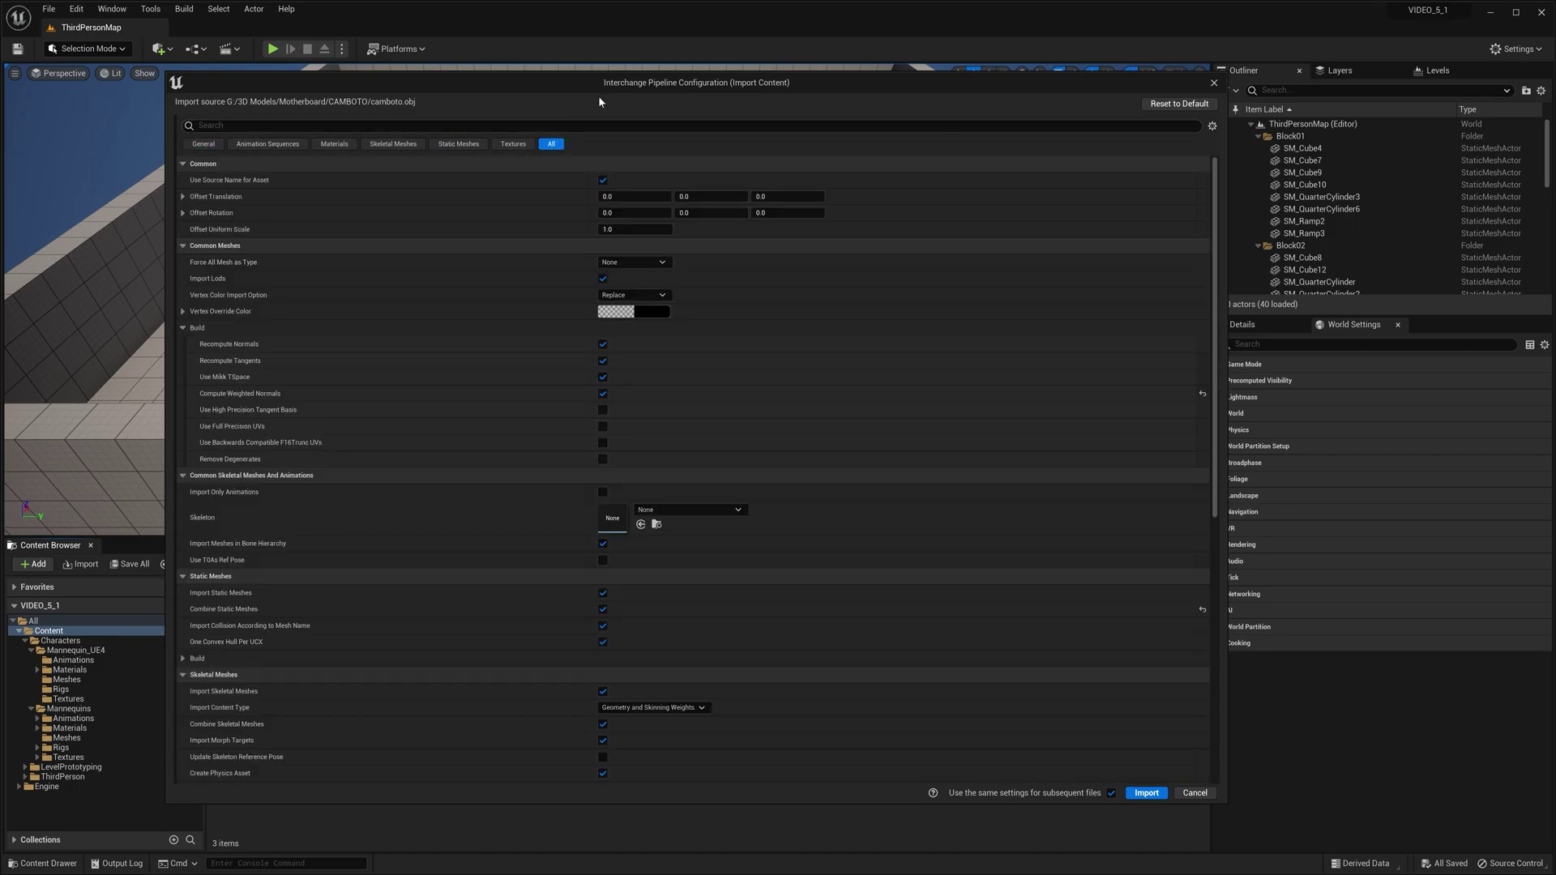
left_click_drag(492, 89, 352, 39)
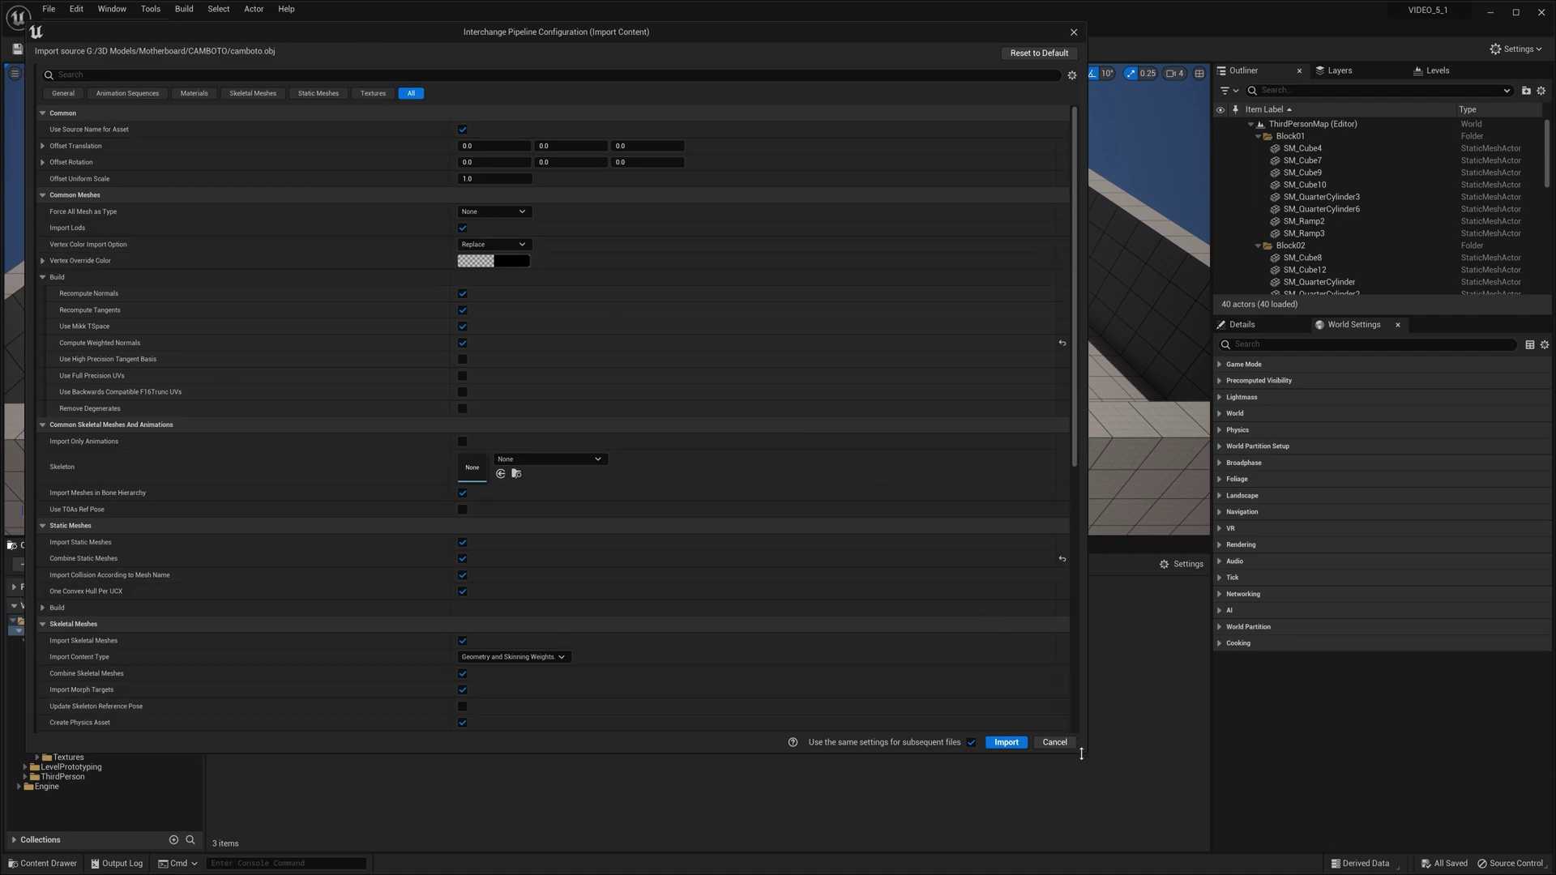
Stretch the Interchange dialog to nearly full screen and try the General filter and Common category toggle
left_click_drag(1085, 753, 1455, 825)
left_click(52, 94)
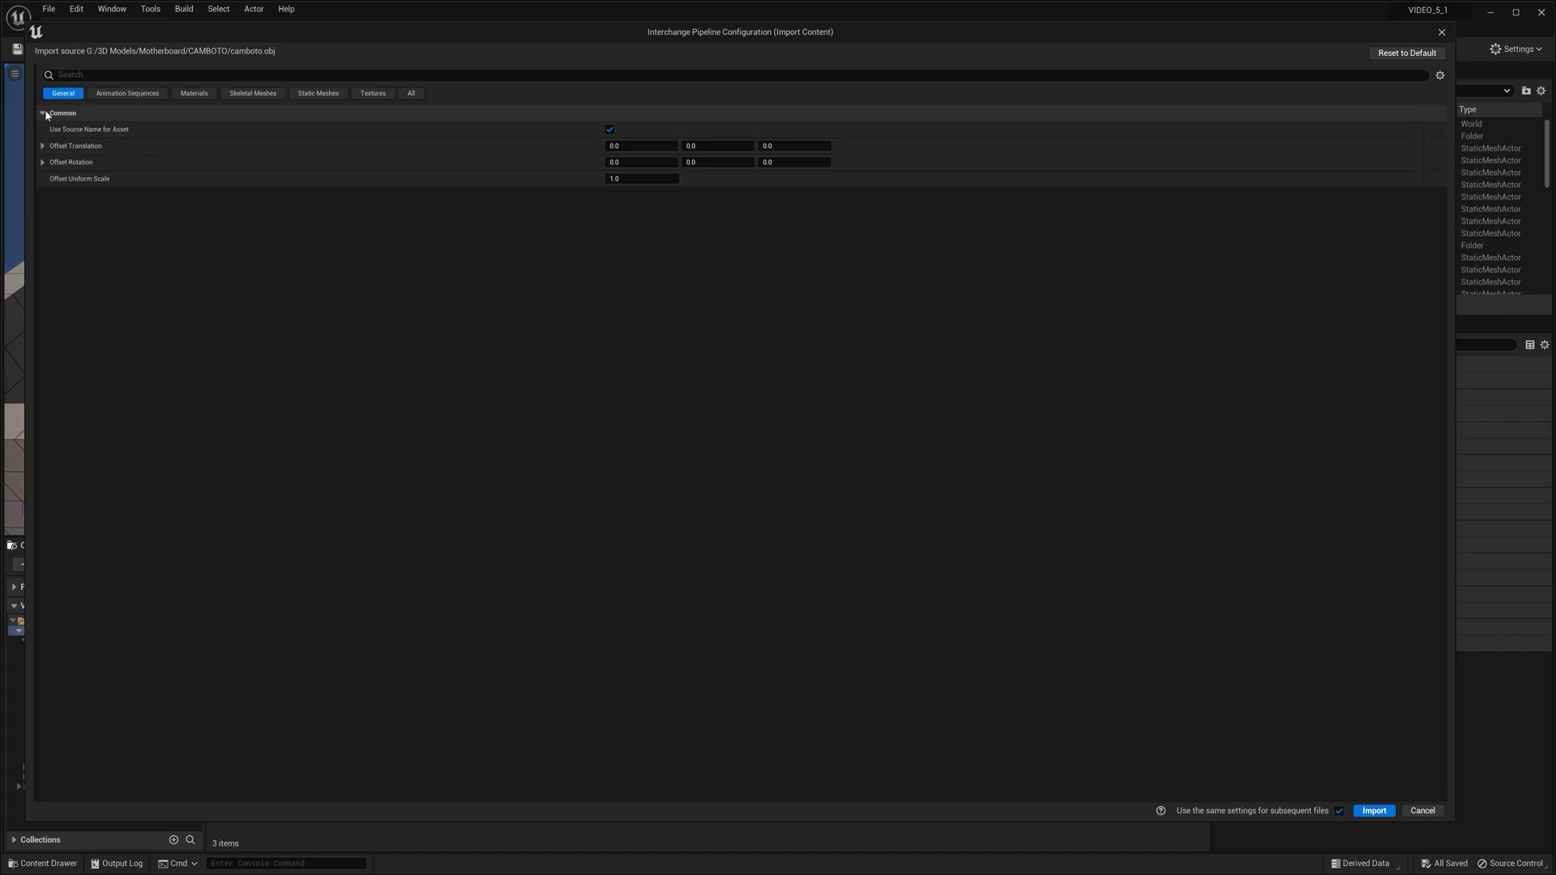
left_click(43, 114)
left_click(43, 113)
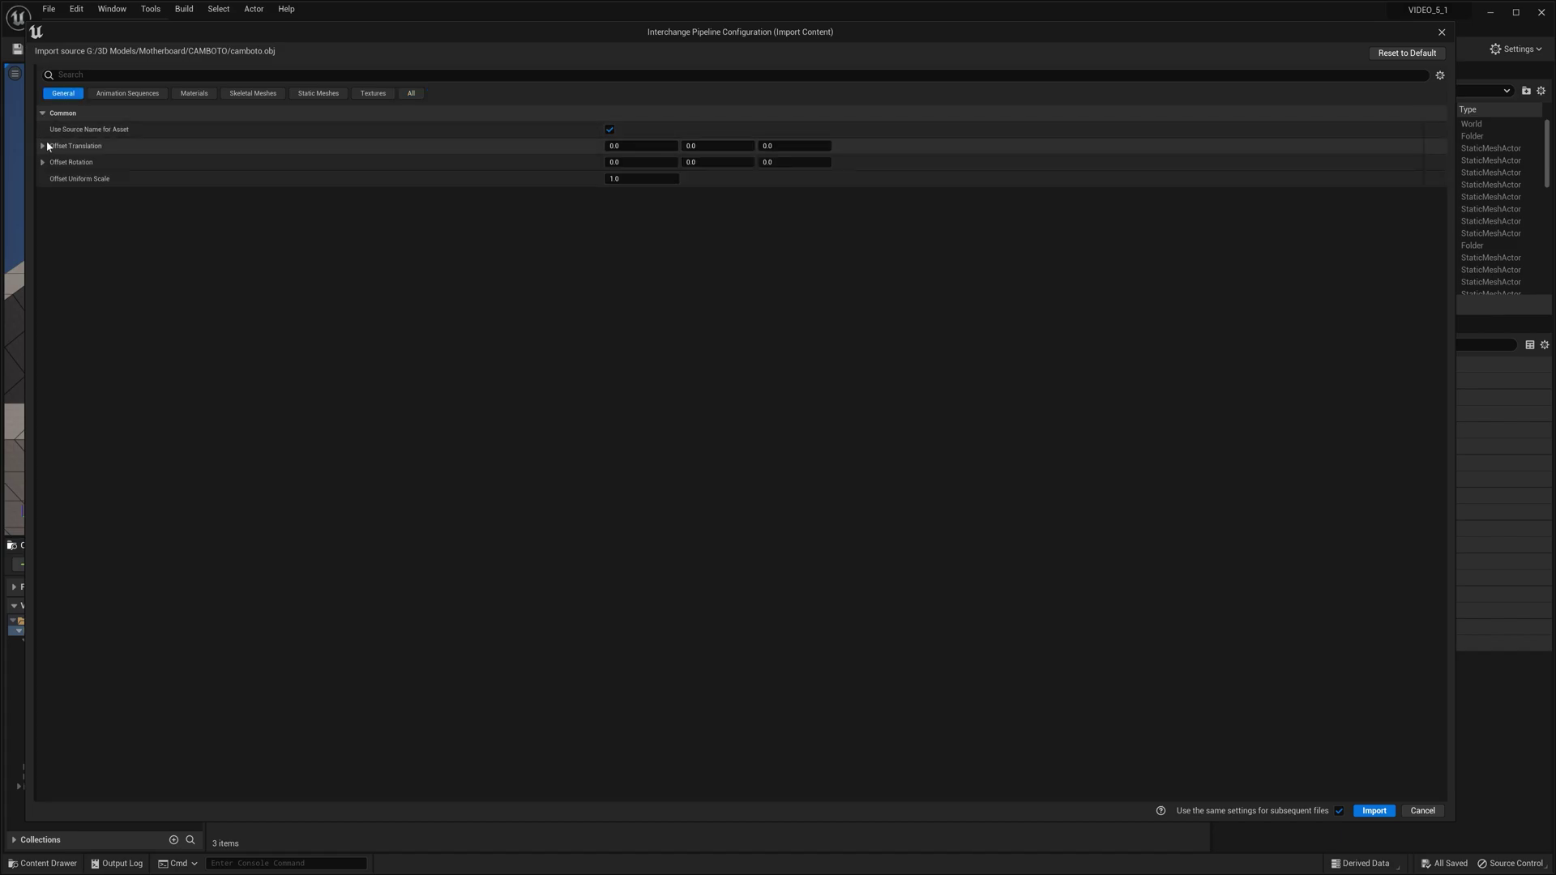
left_click(411, 93)
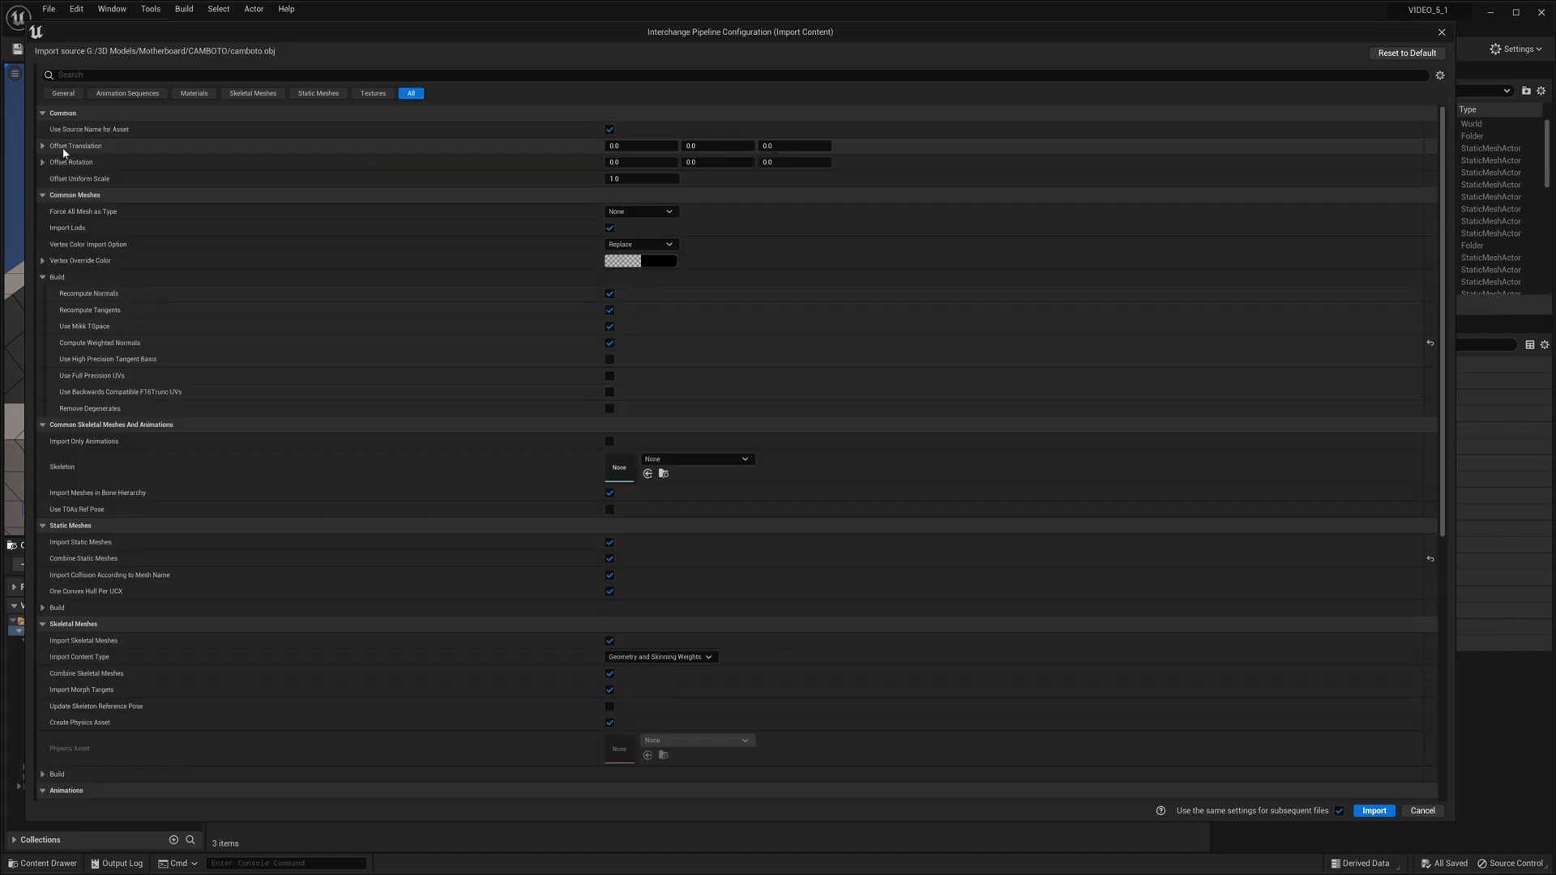
Collapse all eight settings categories, Common through Textures, from the gear view options
left_click(1440, 75)
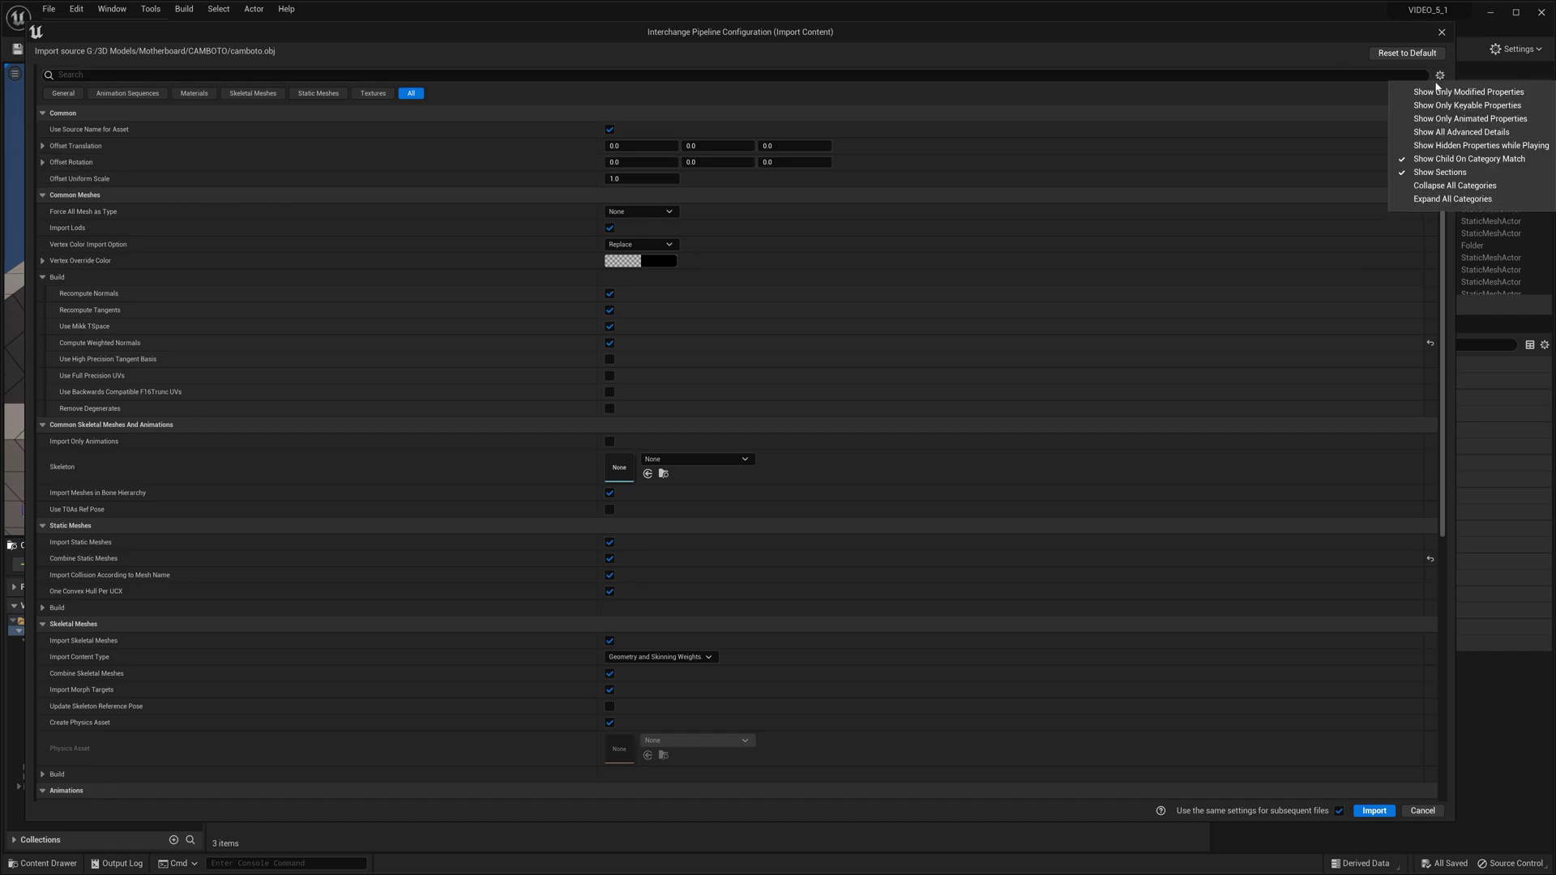
left_click(1325, 52)
left_click(1441, 76)
left_click(1453, 198)
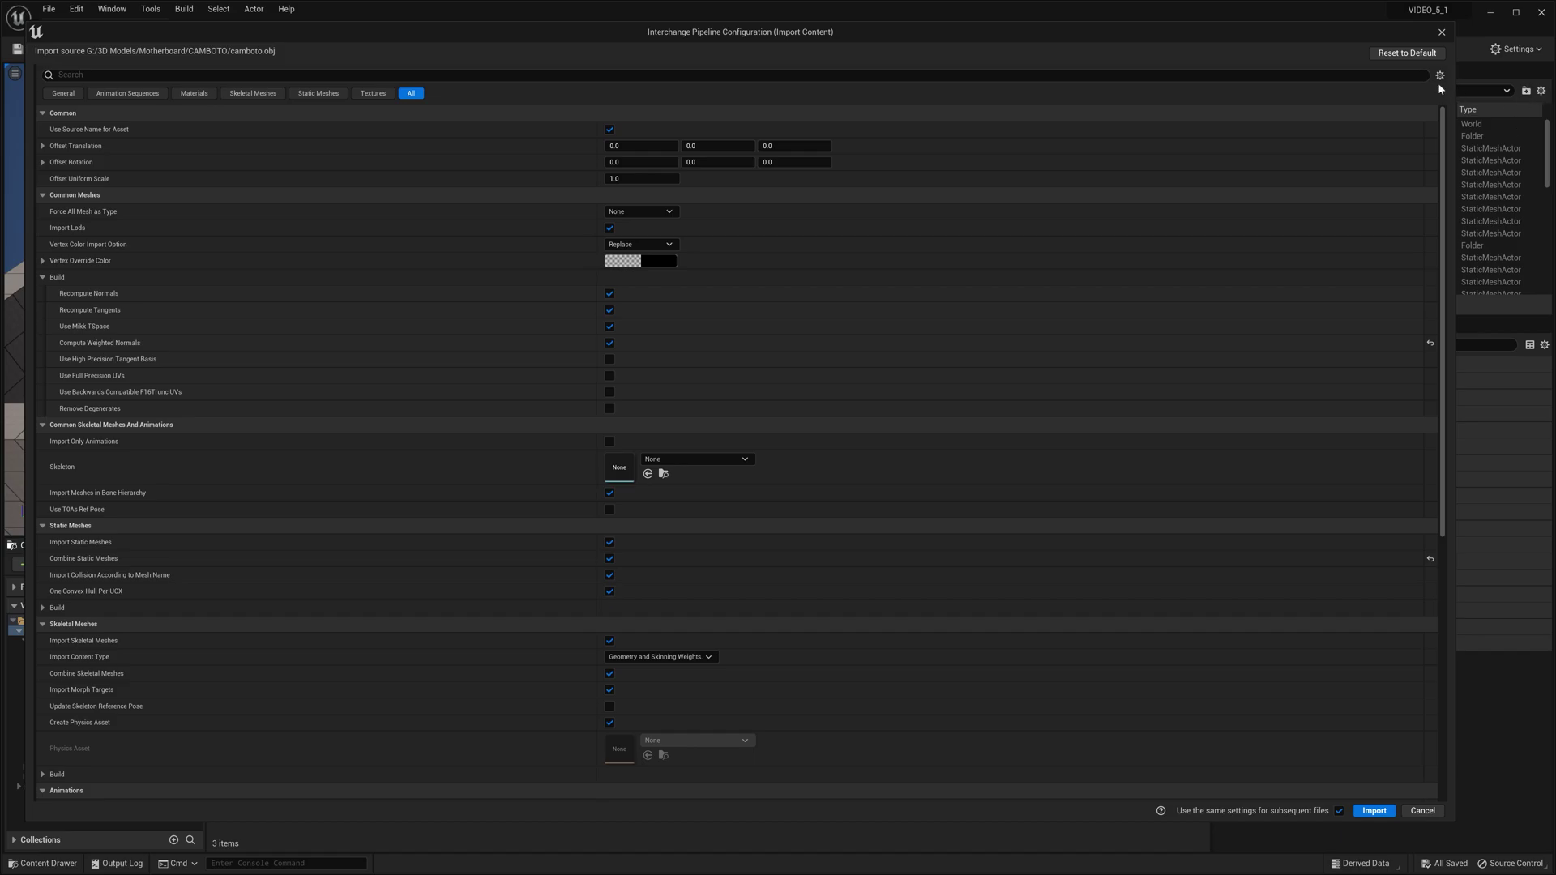
left_click(1440, 75)
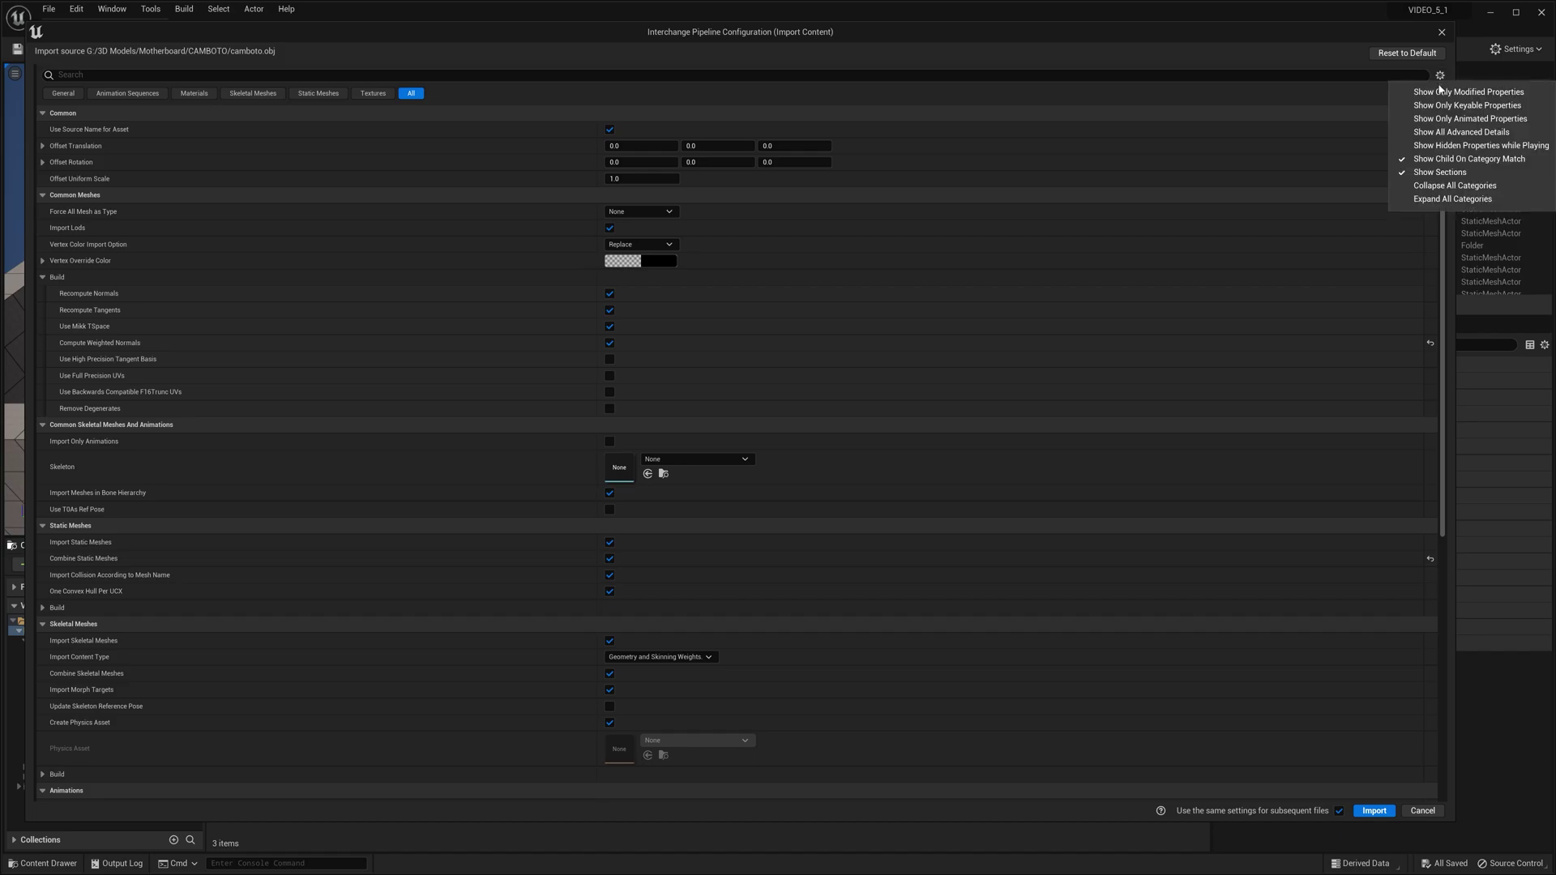
left_click(1459, 185)
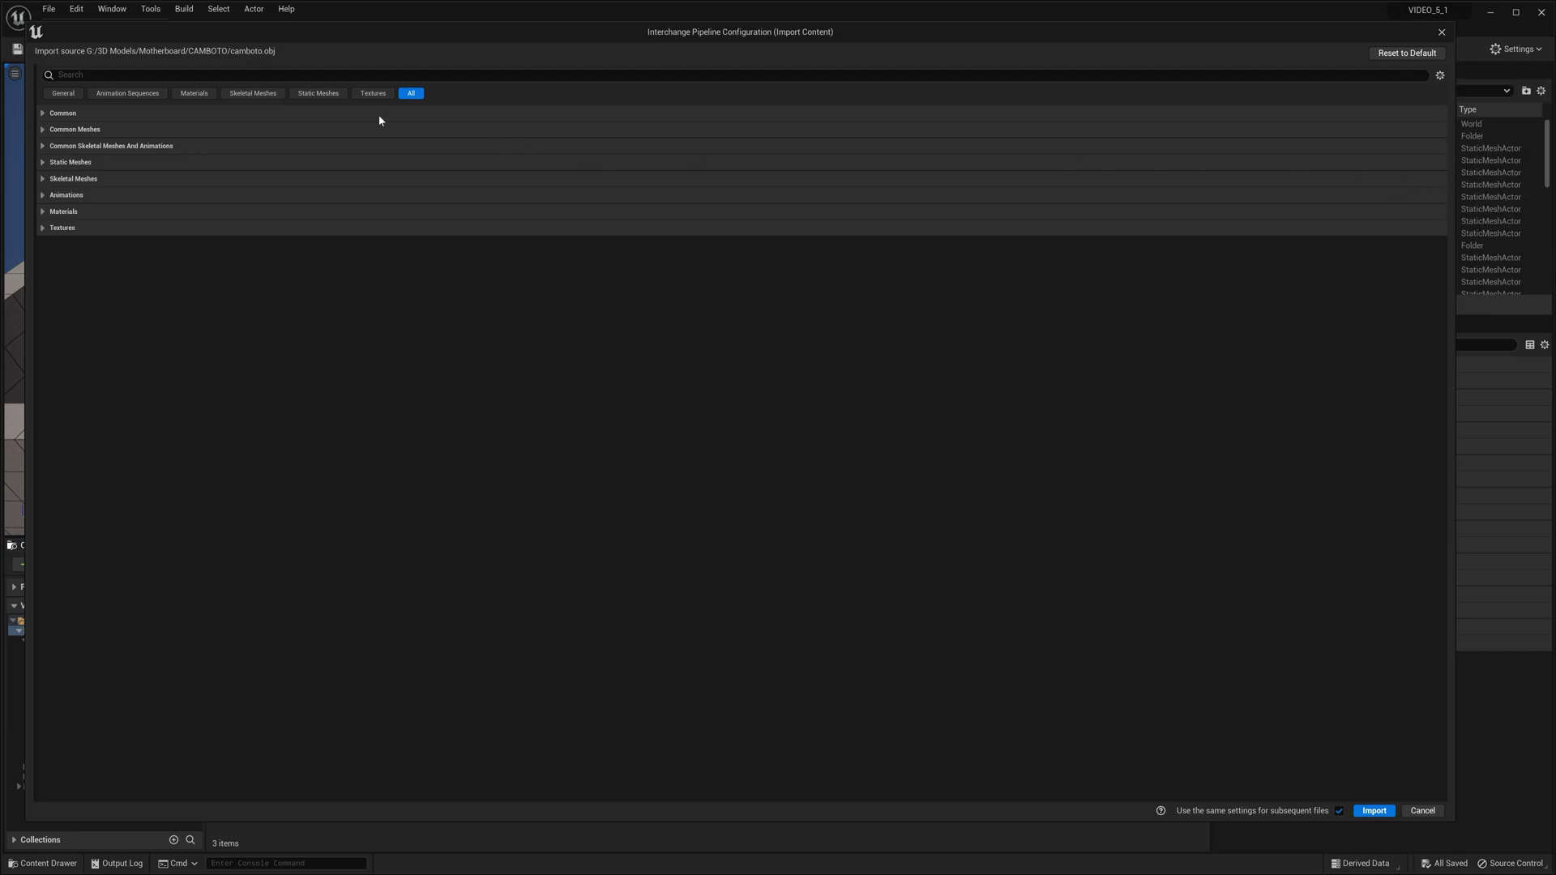
In UE 5.0's FBX Import Options, collapse the Mesh, Transform, Miscellaneous and Material categories
key("alt+Tab")
key("alt+Tab")
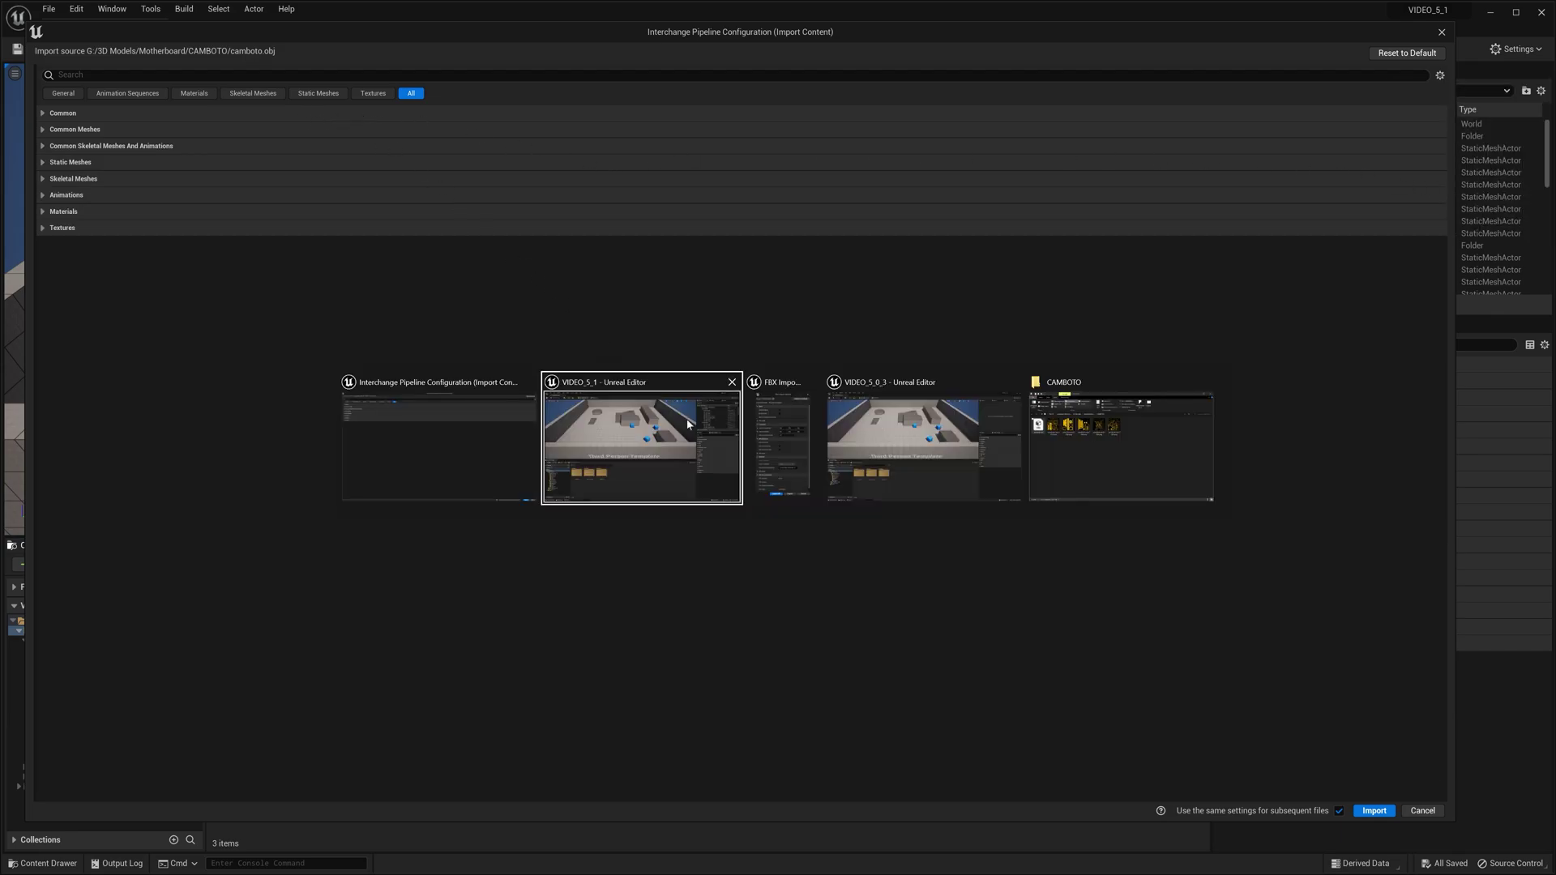
key("alt+Tab")
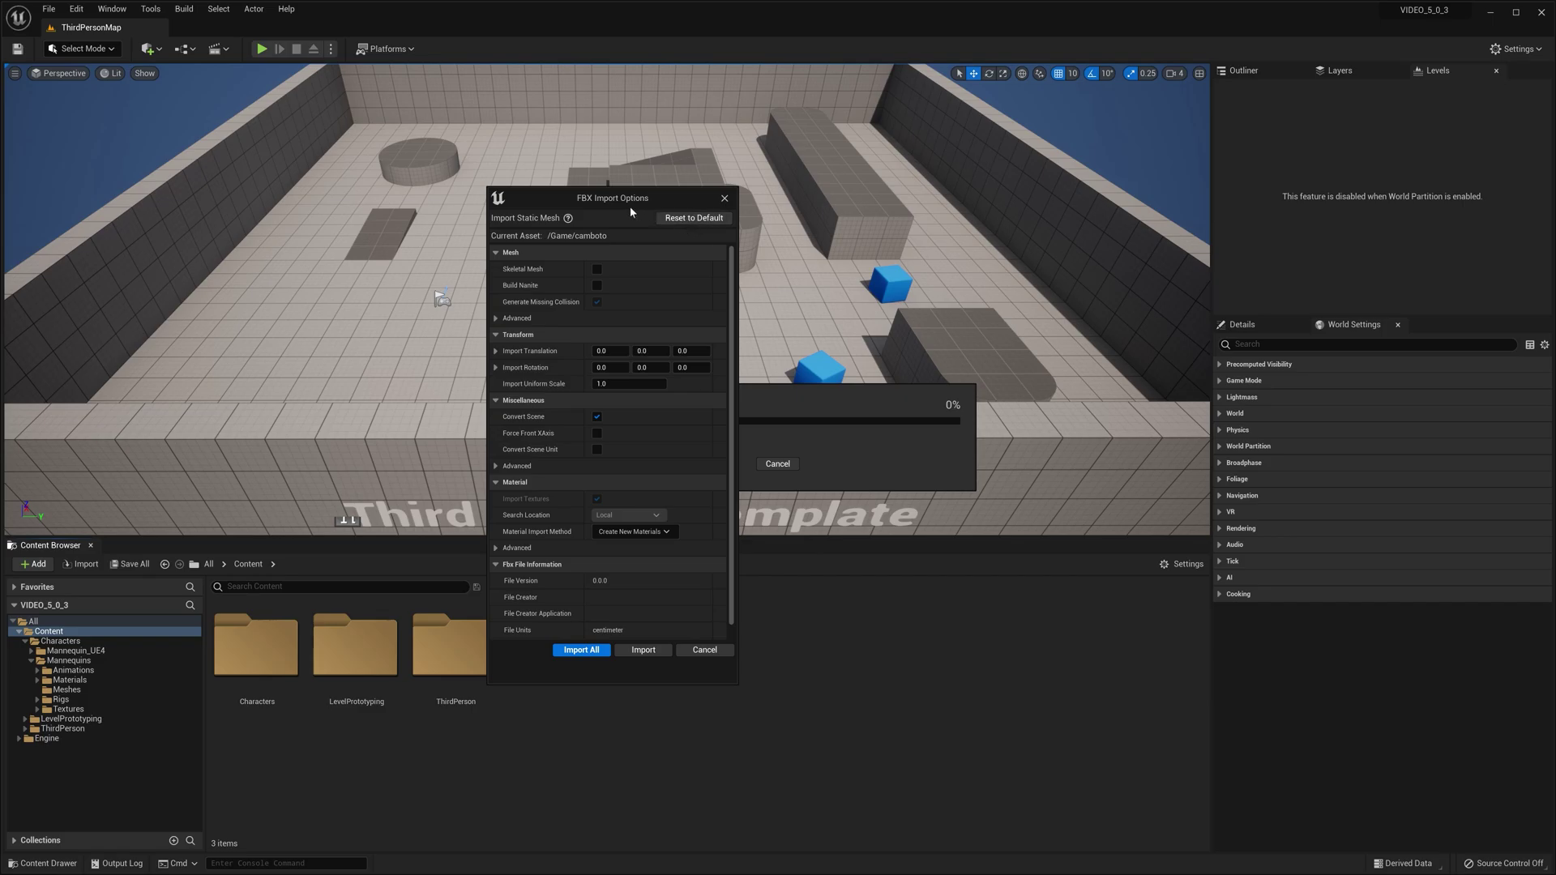
left_click(495, 253)
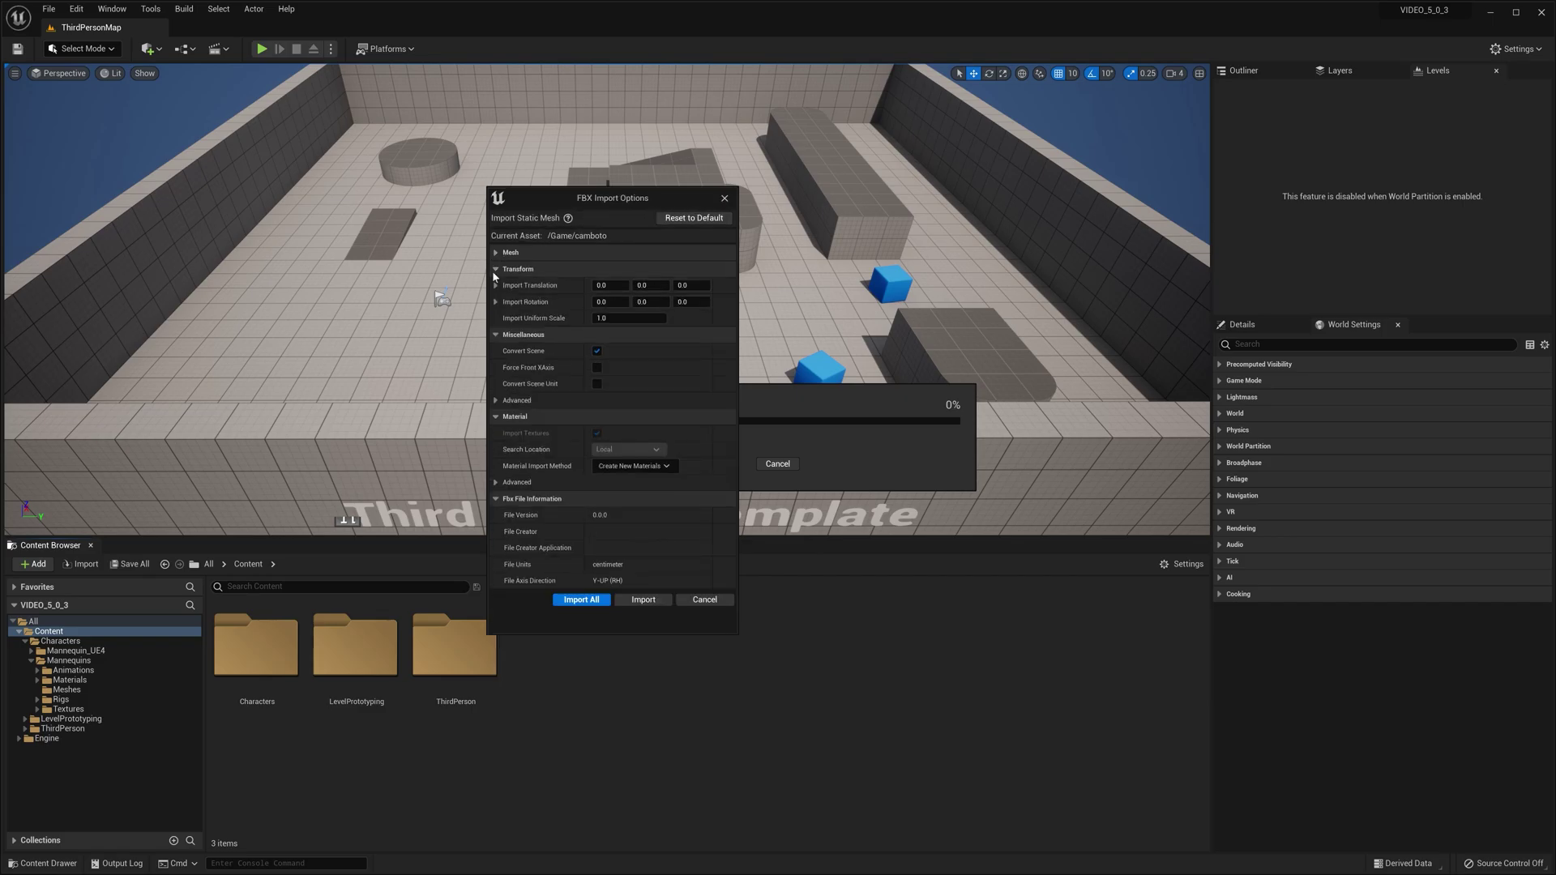
left_click(495, 270)
left_click(495, 285)
left_click(496, 302)
Leave only Fbx File Information expanded, then return to the 5.1 Interchange dialog
left_click(495, 318)
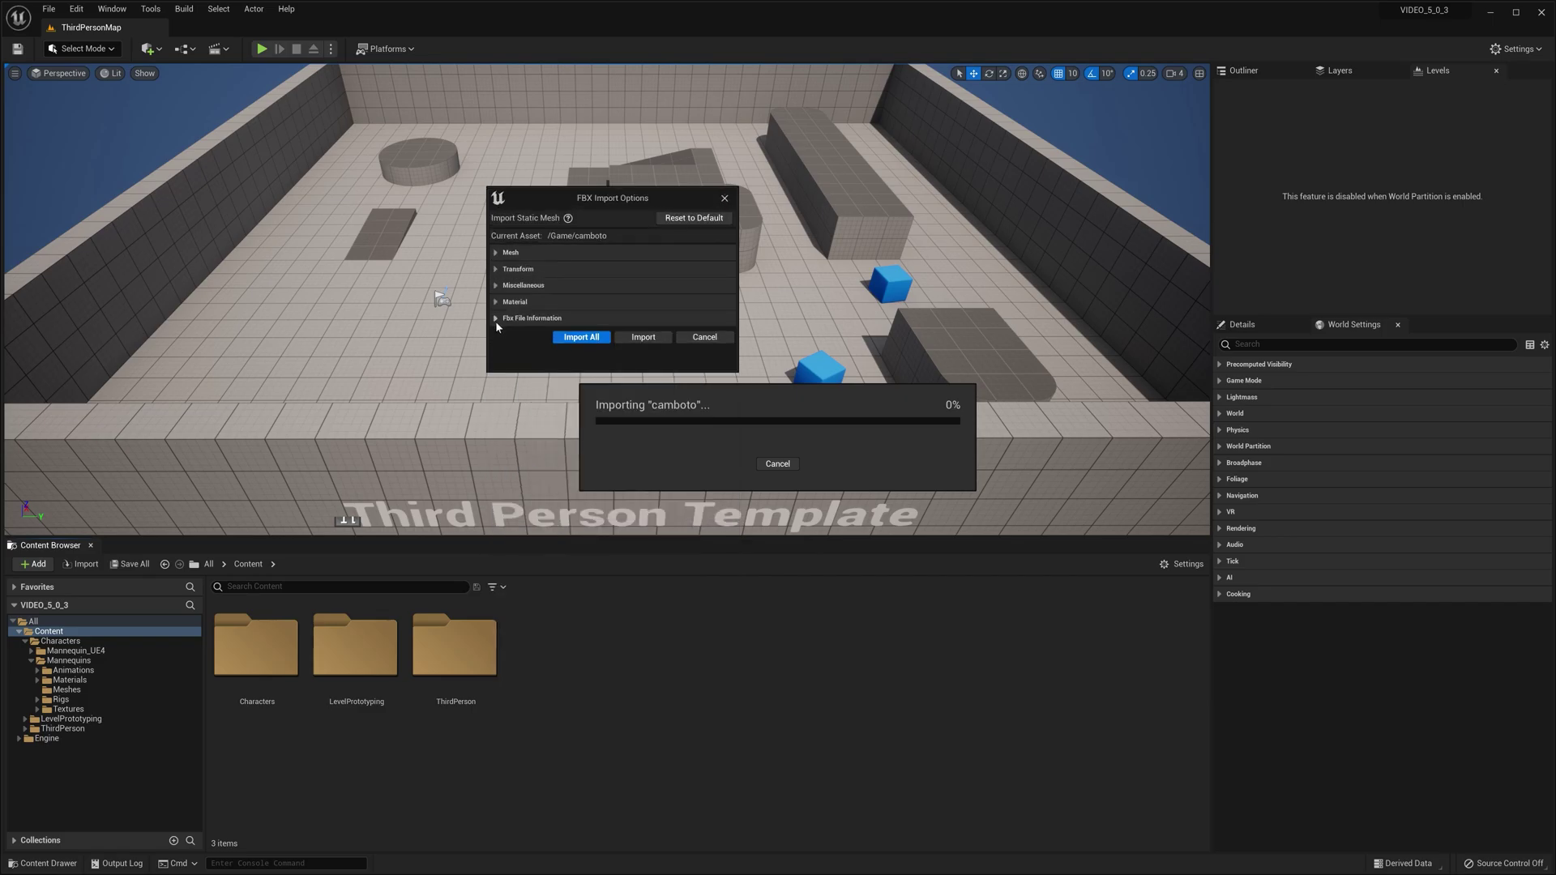
left_click(495, 318)
left_click(496, 319)
left_click(500, 318)
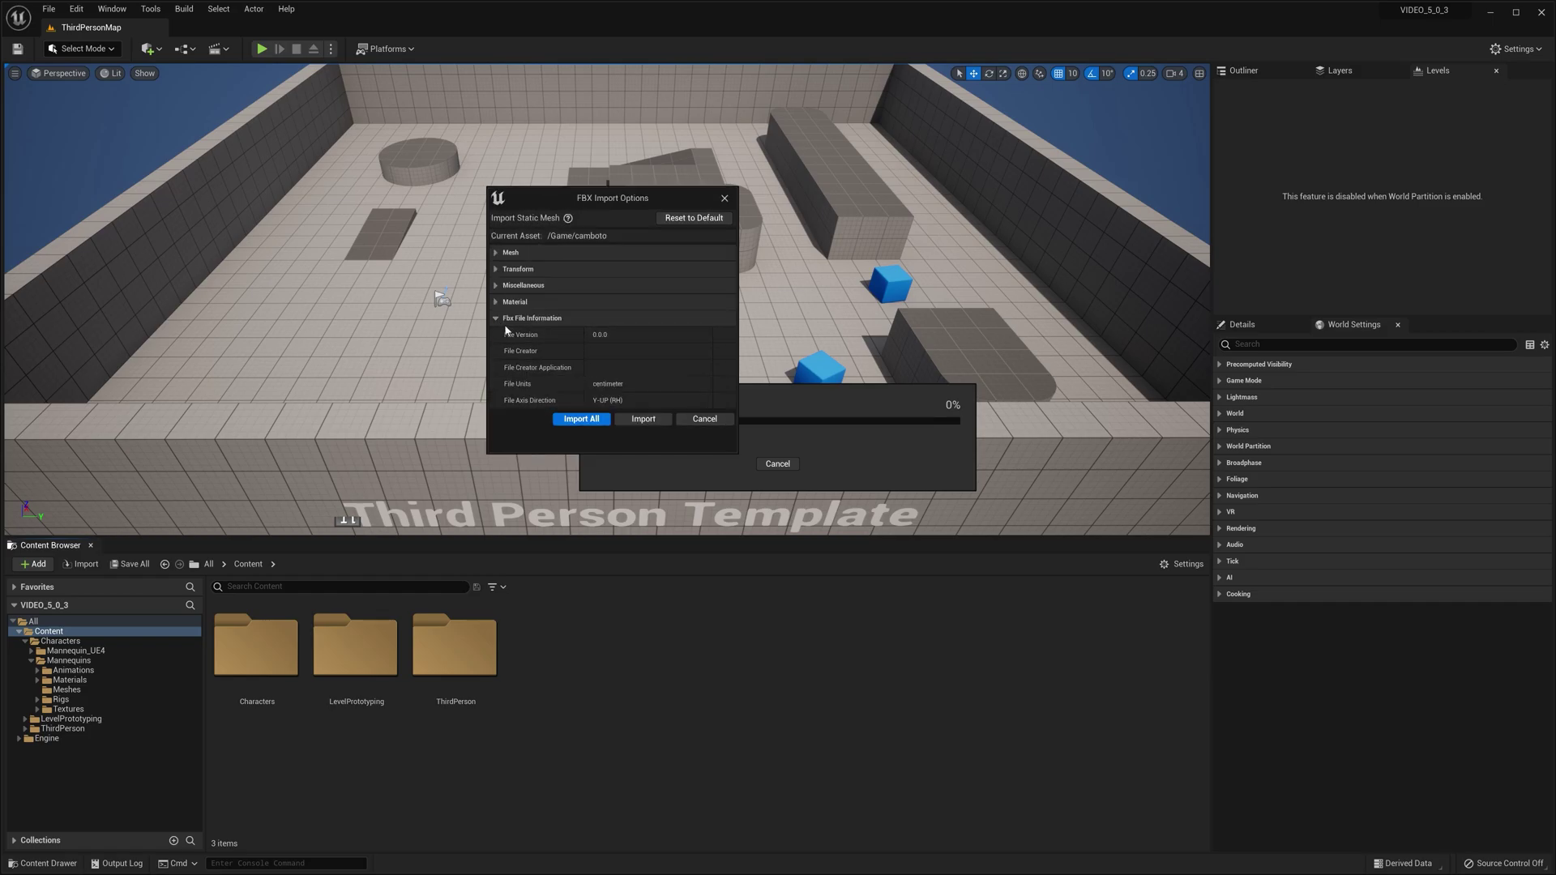
key("alt+Tab")
key("alt+Tab")
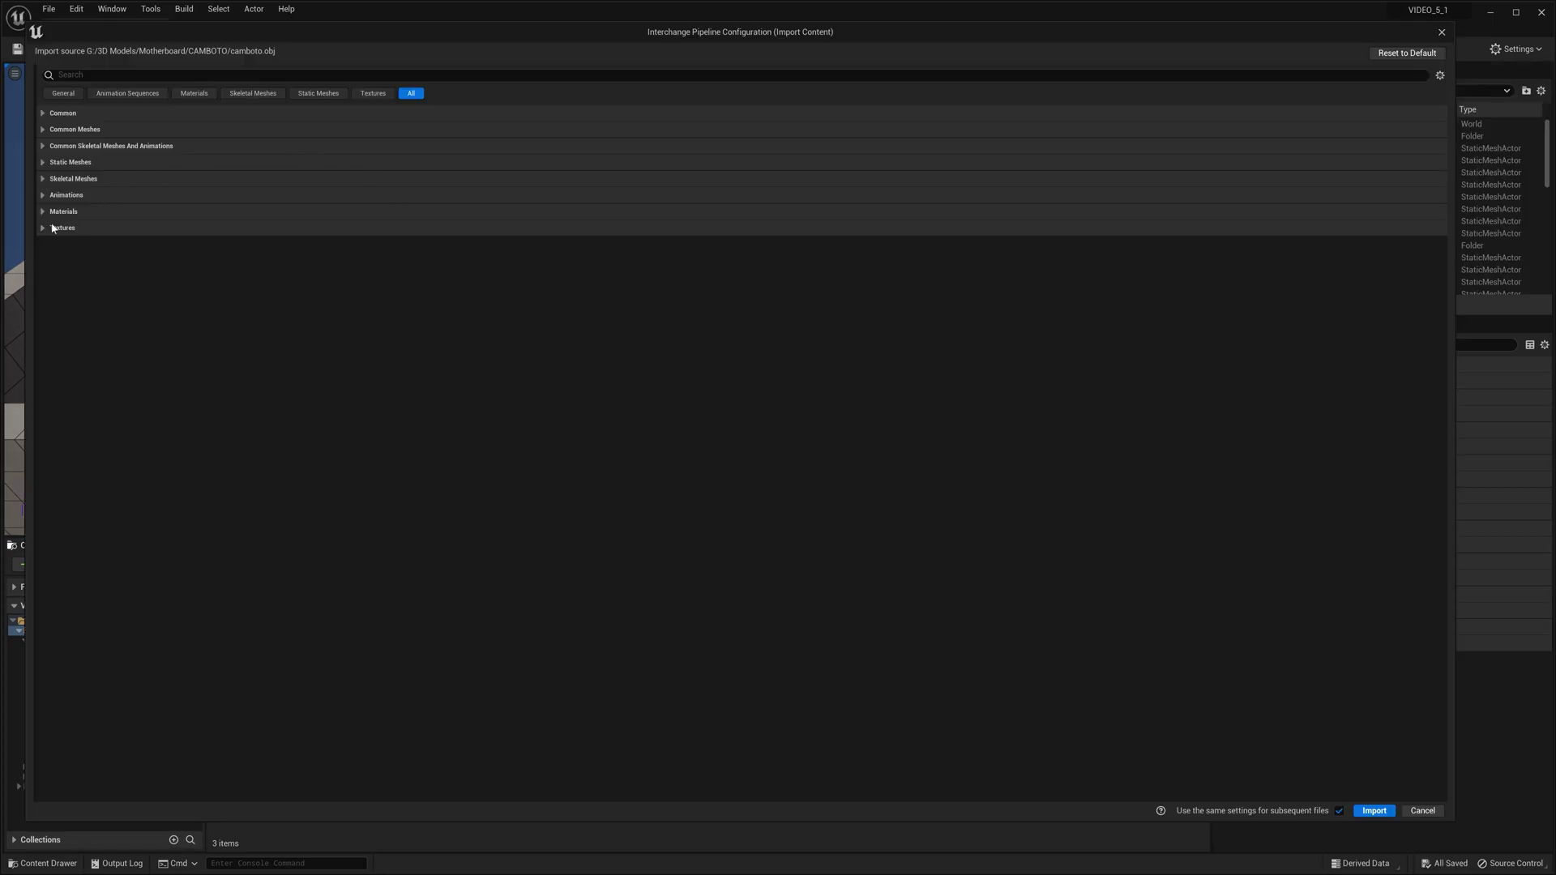
Toggle the Textures category, search the settings for 'fbx', then clear the search filter
left_click(43, 227)
left_click(43, 230)
left_click(63, 94)
left_click(411, 93)
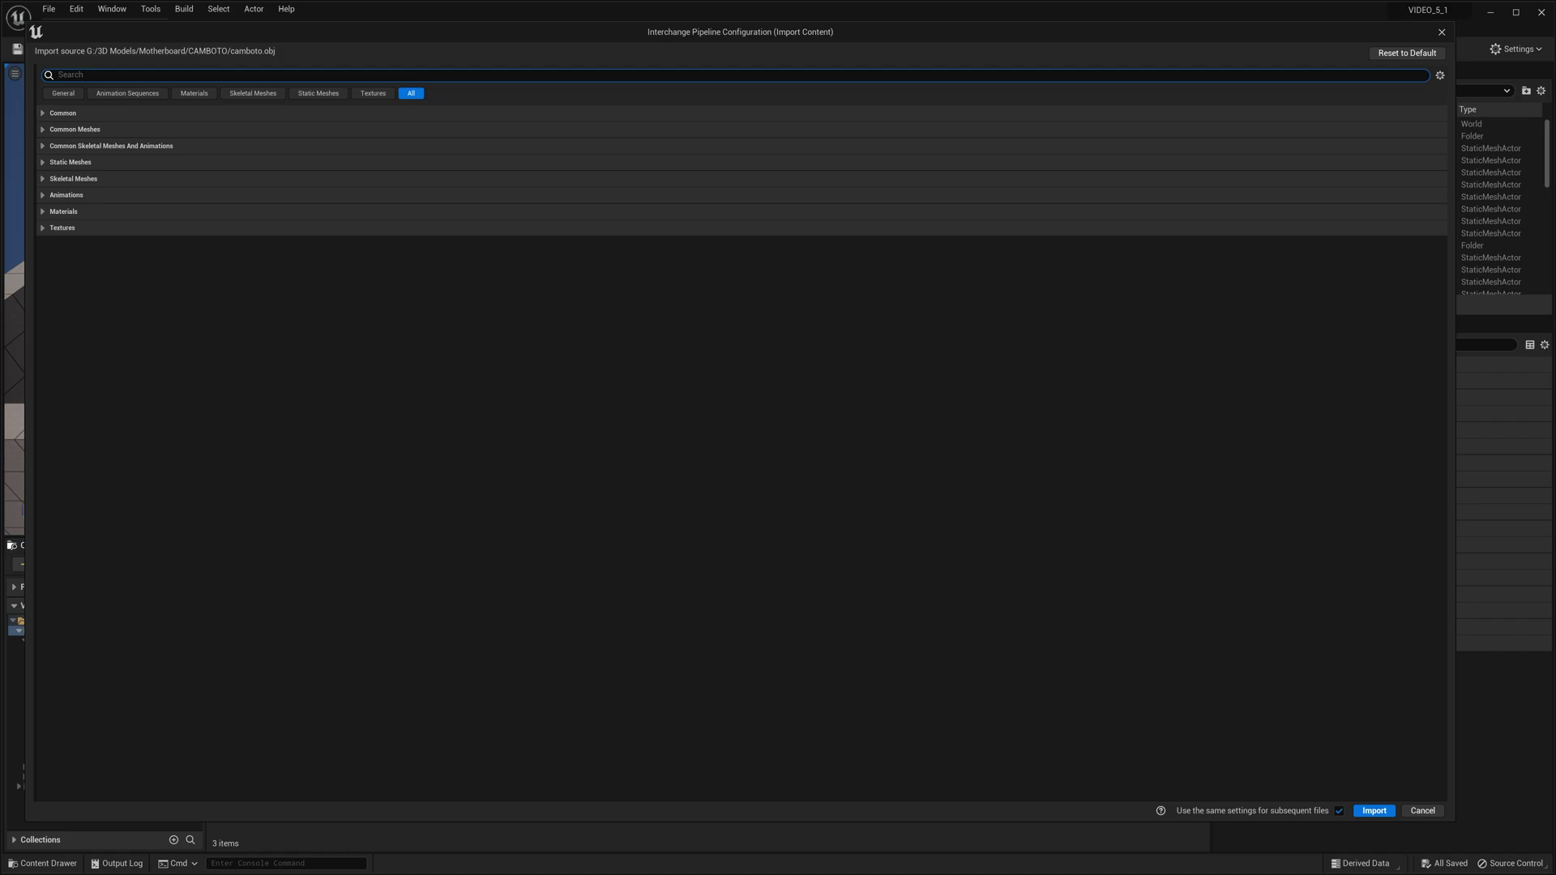
type("fbx")
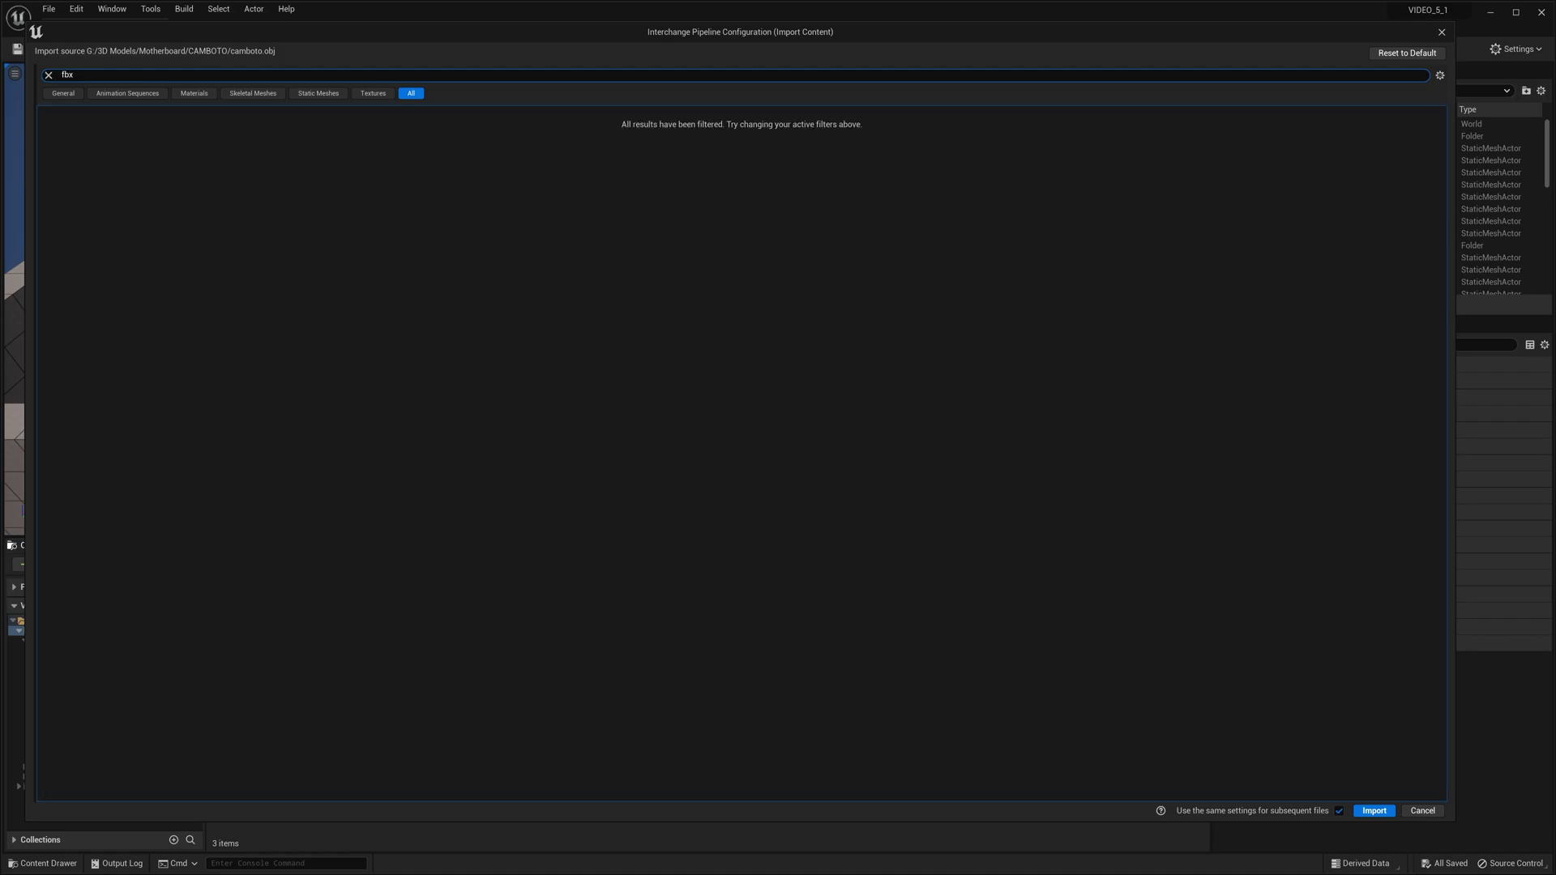
left_click(48, 75)
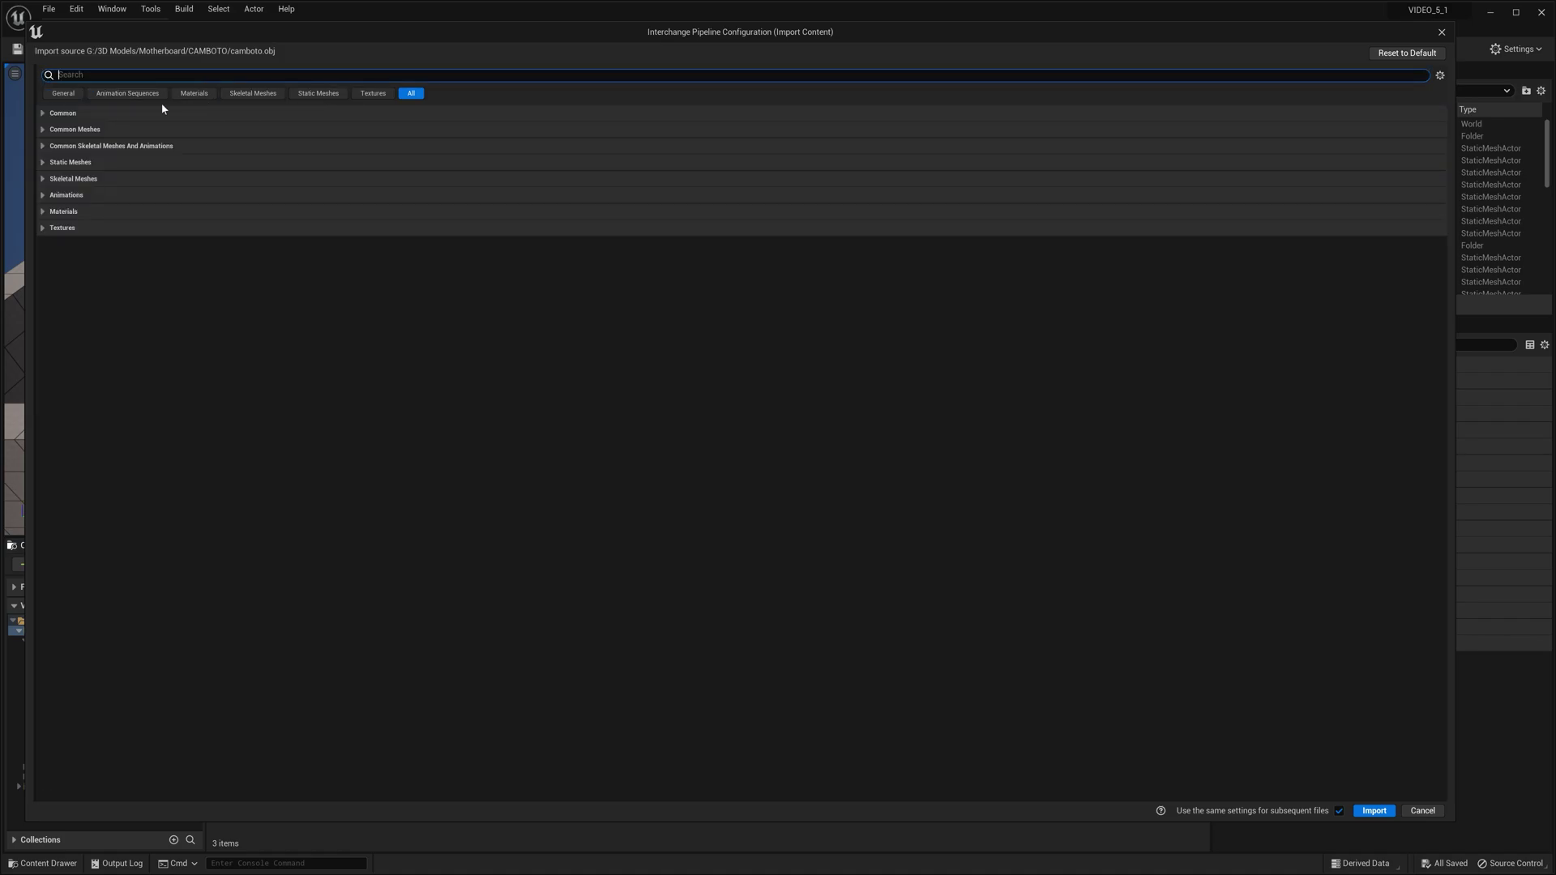
Inspect General Offset Rotation and Materials, then expand Skeletal Meshes build thresholds and vertex override colour
left_click(64, 94)
left_click(43, 163)
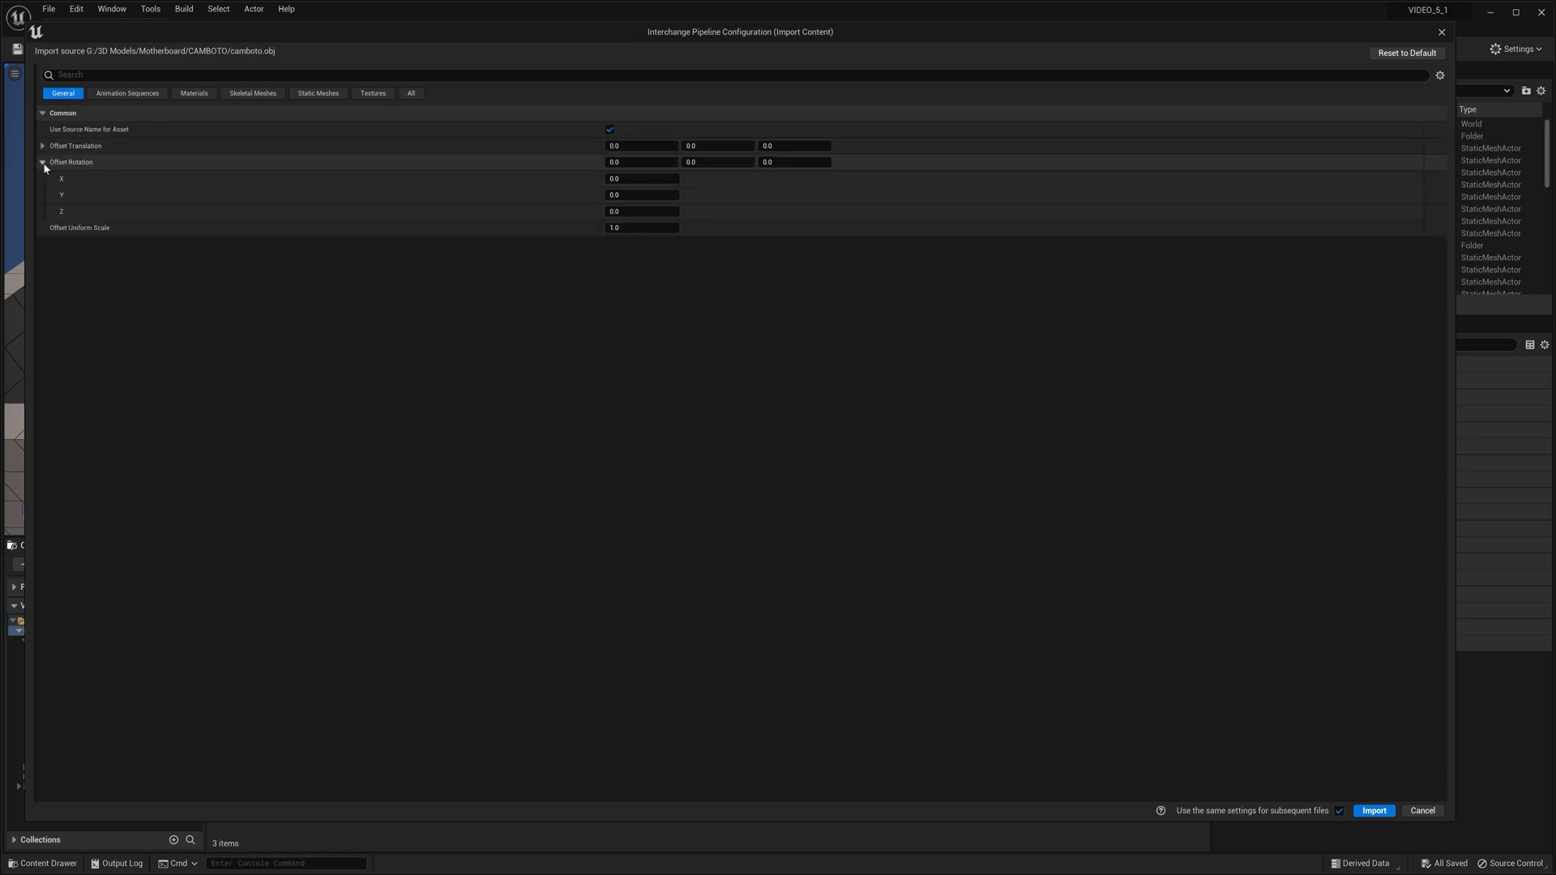
left_click(43, 163)
left_click(194, 93)
left_click(228, 94)
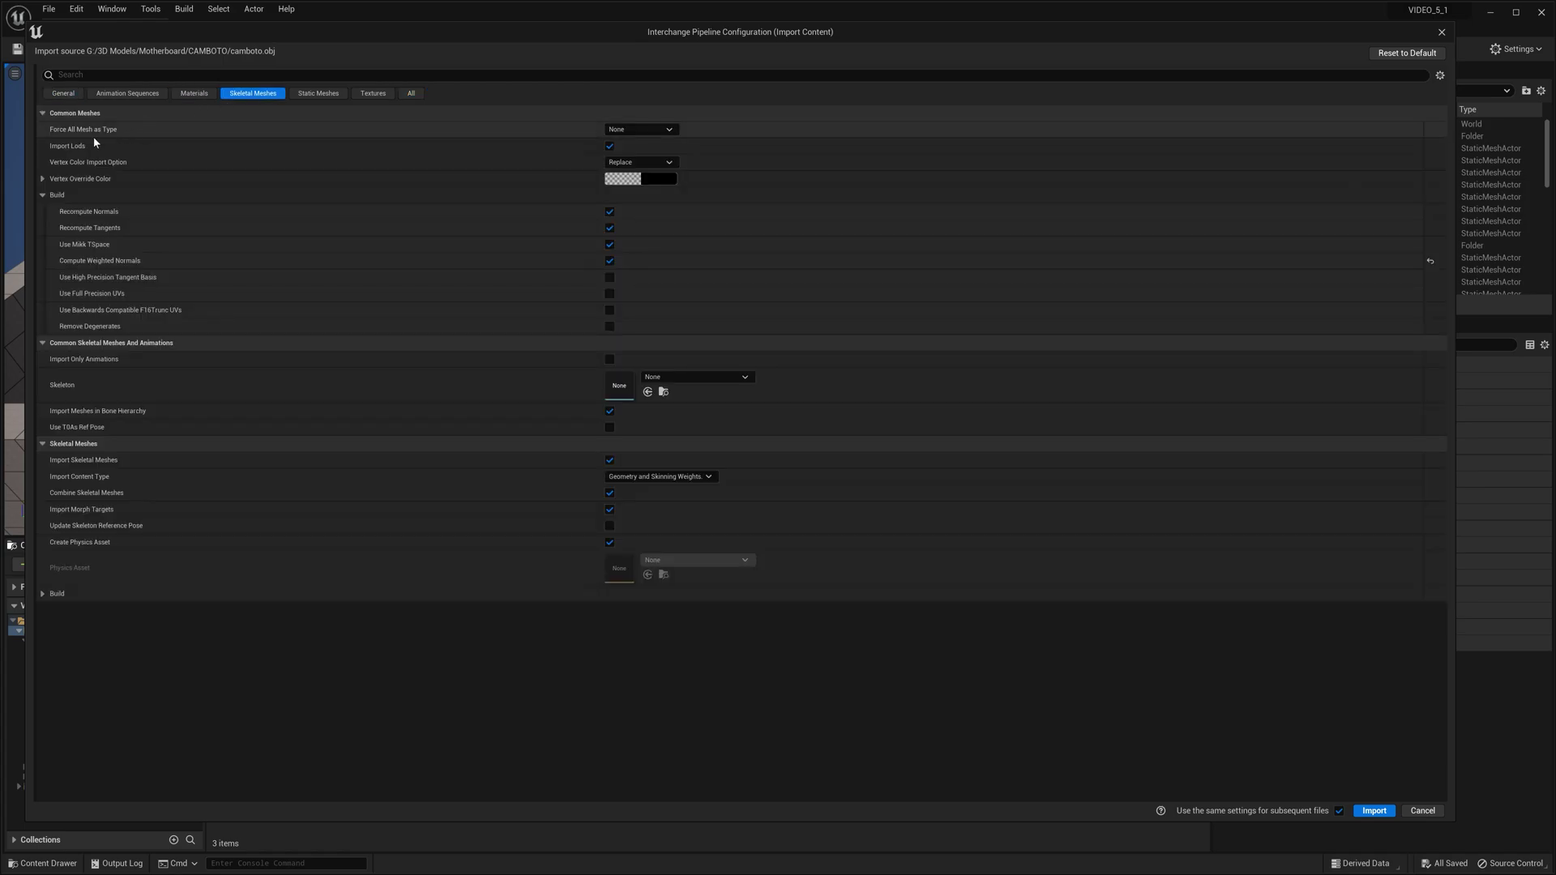
left_click(42, 594)
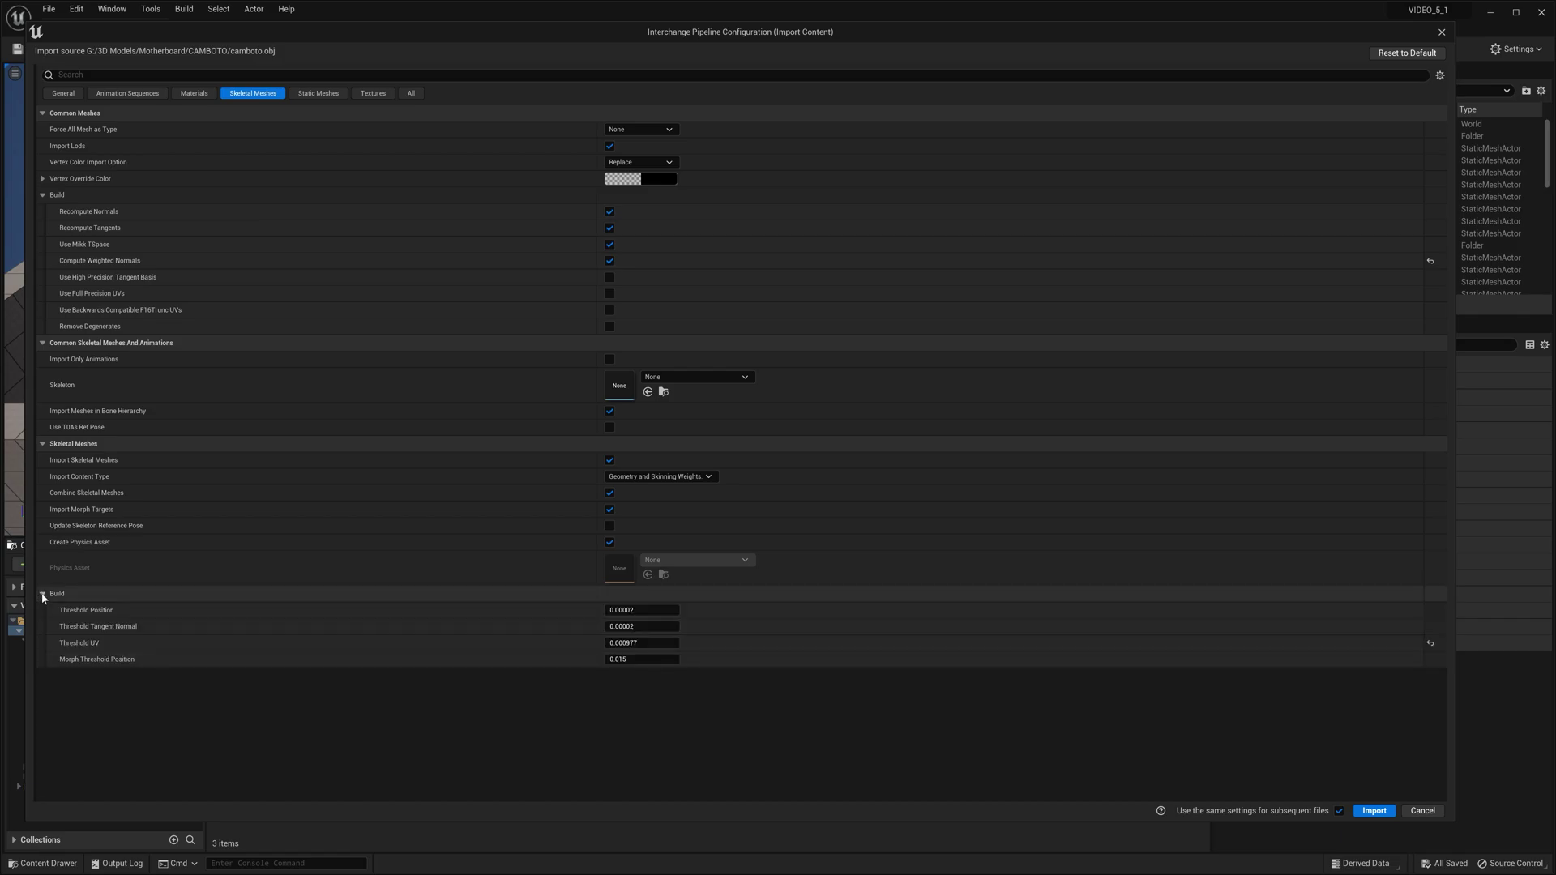
left_click(43, 178)
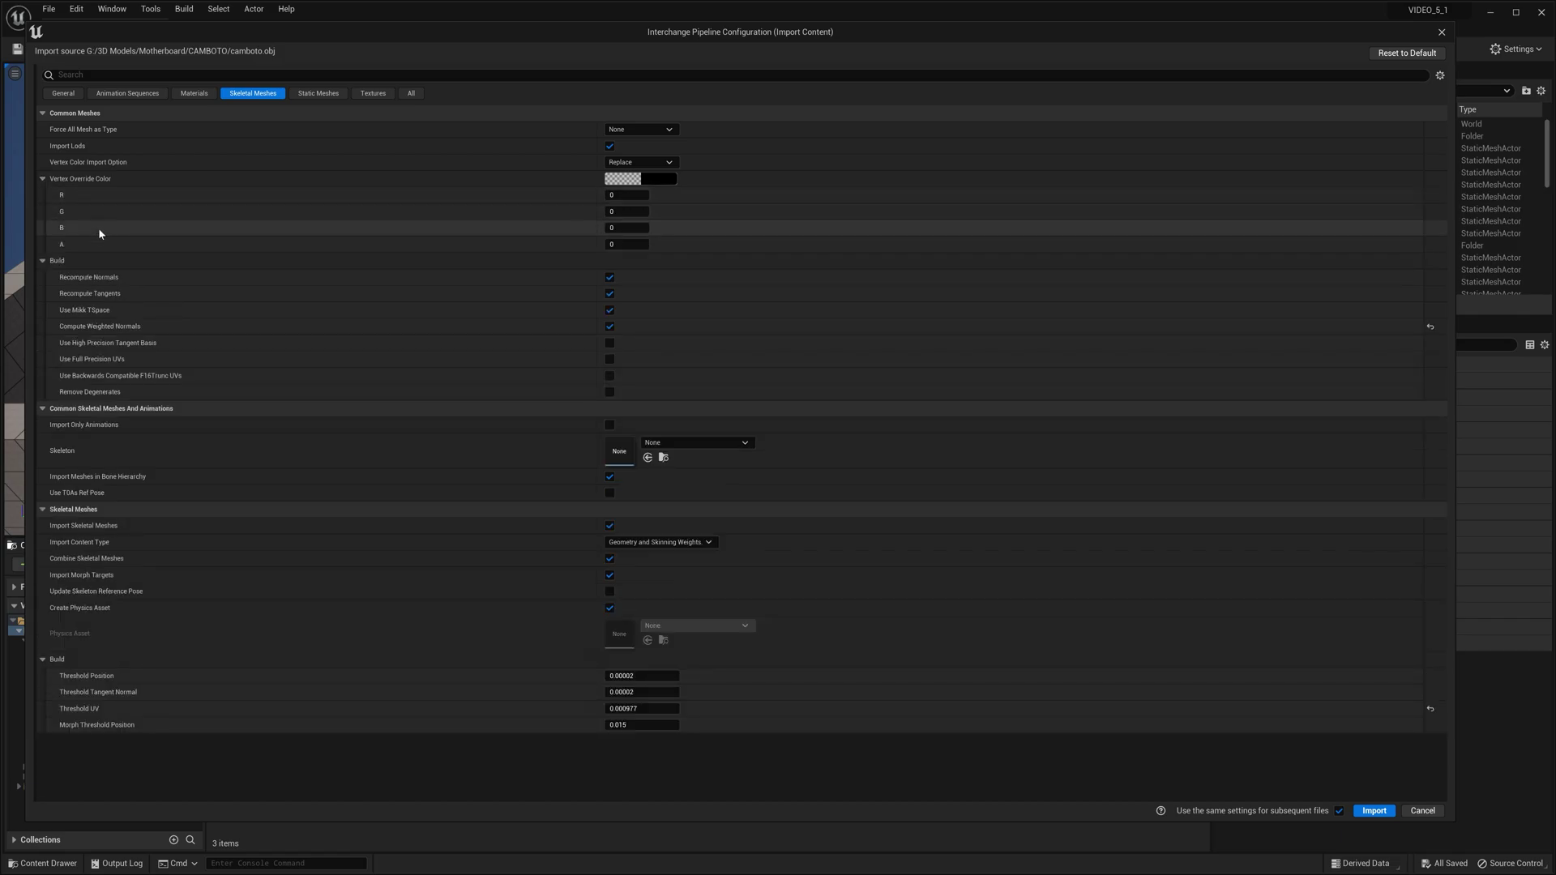
Expand Static Meshes Build Scale and advanced Textures options, then show all sections unfiltered
left_click(308, 95)
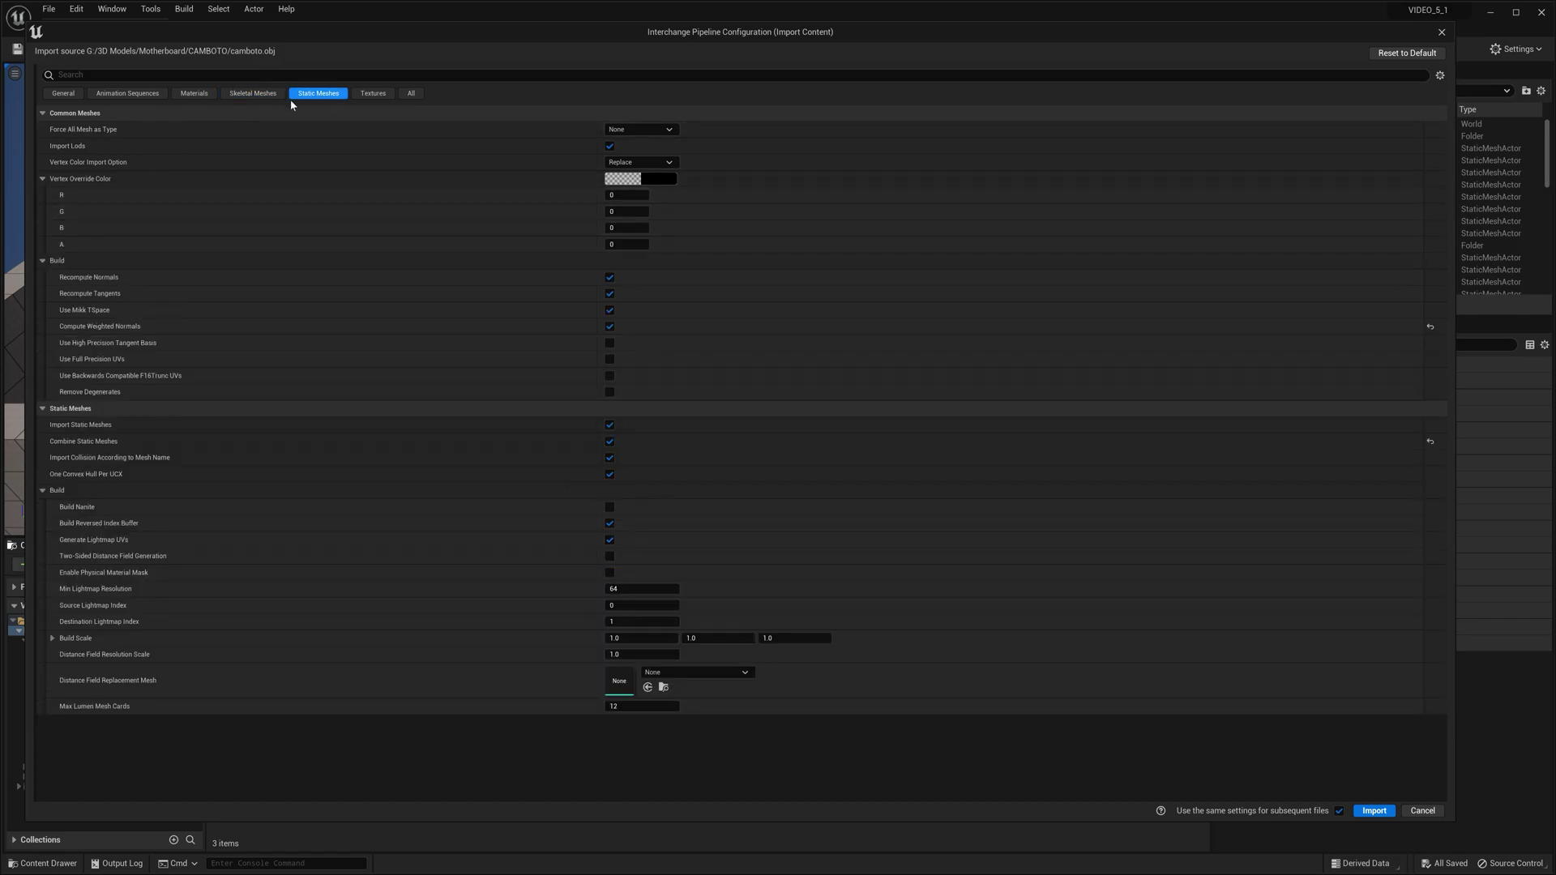
left_click(52, 639)
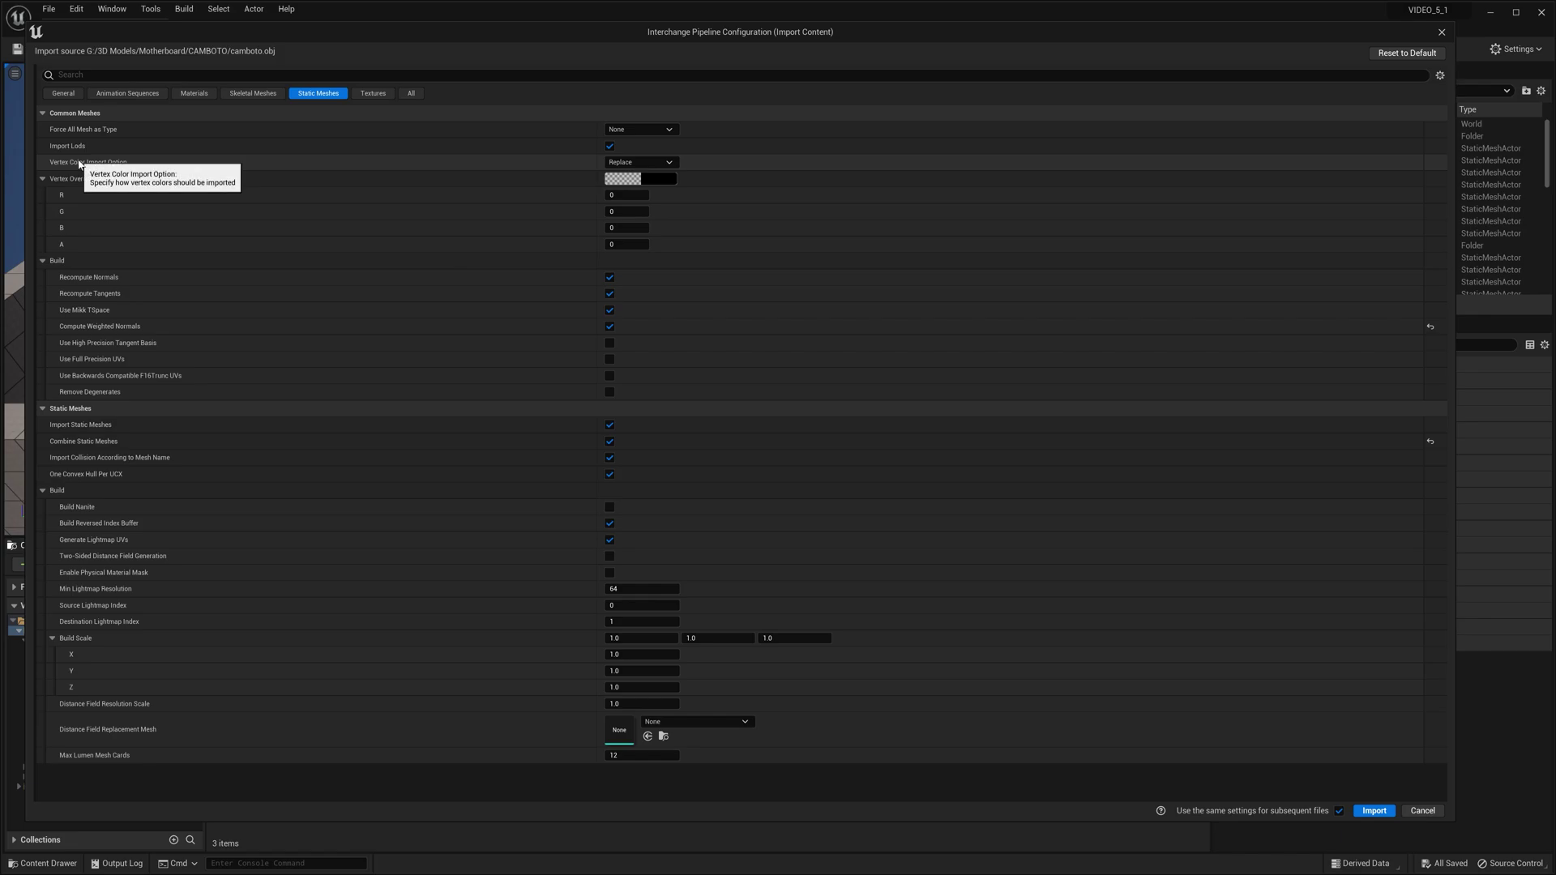
left_click(375, 98)
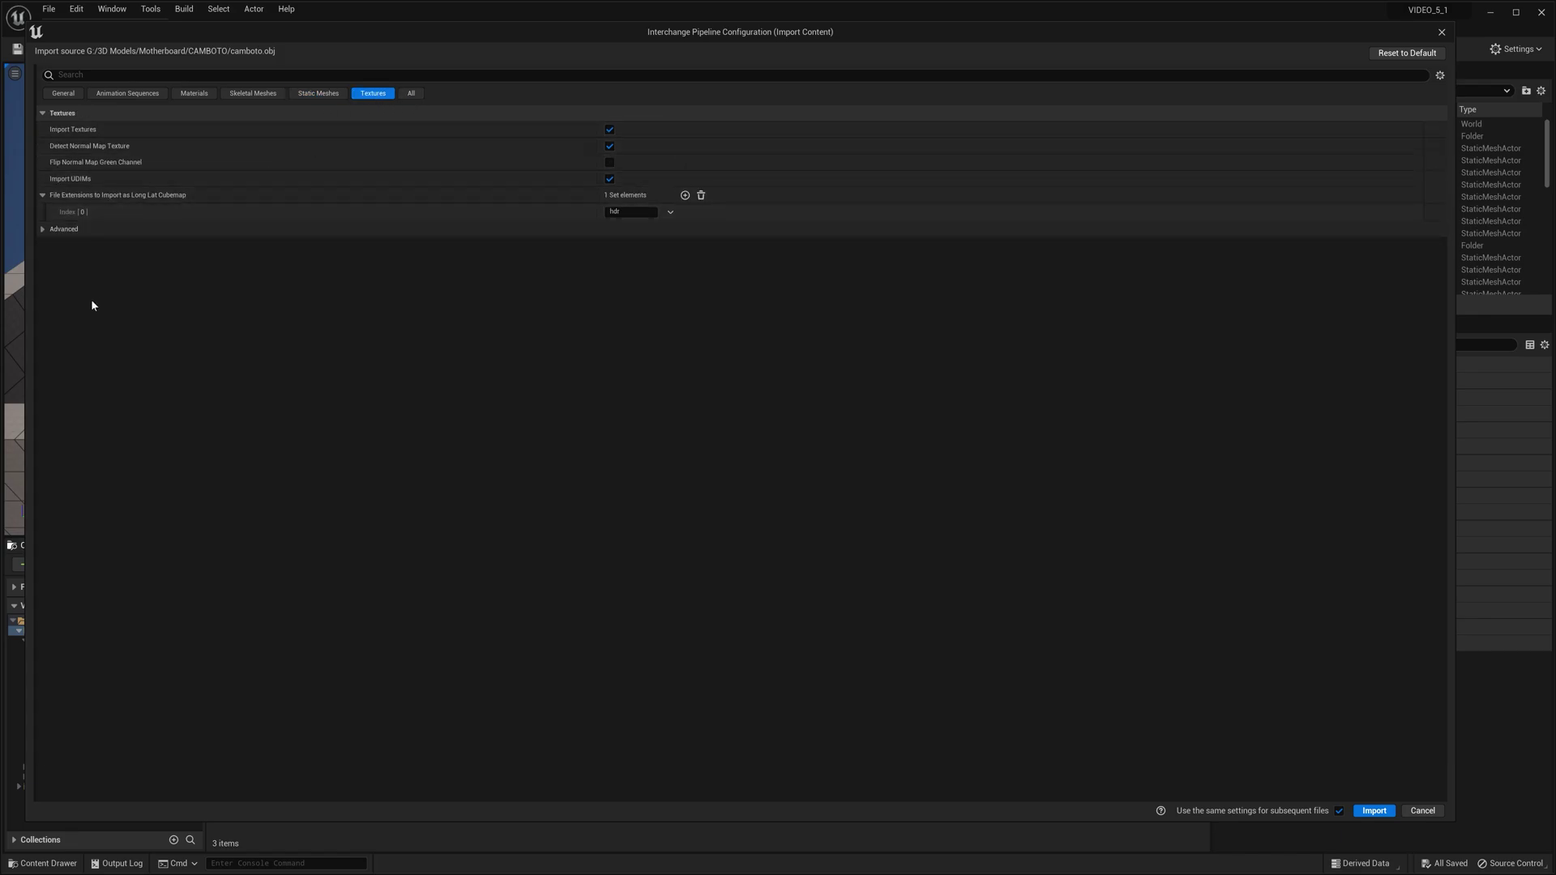
left_click(52, 230)
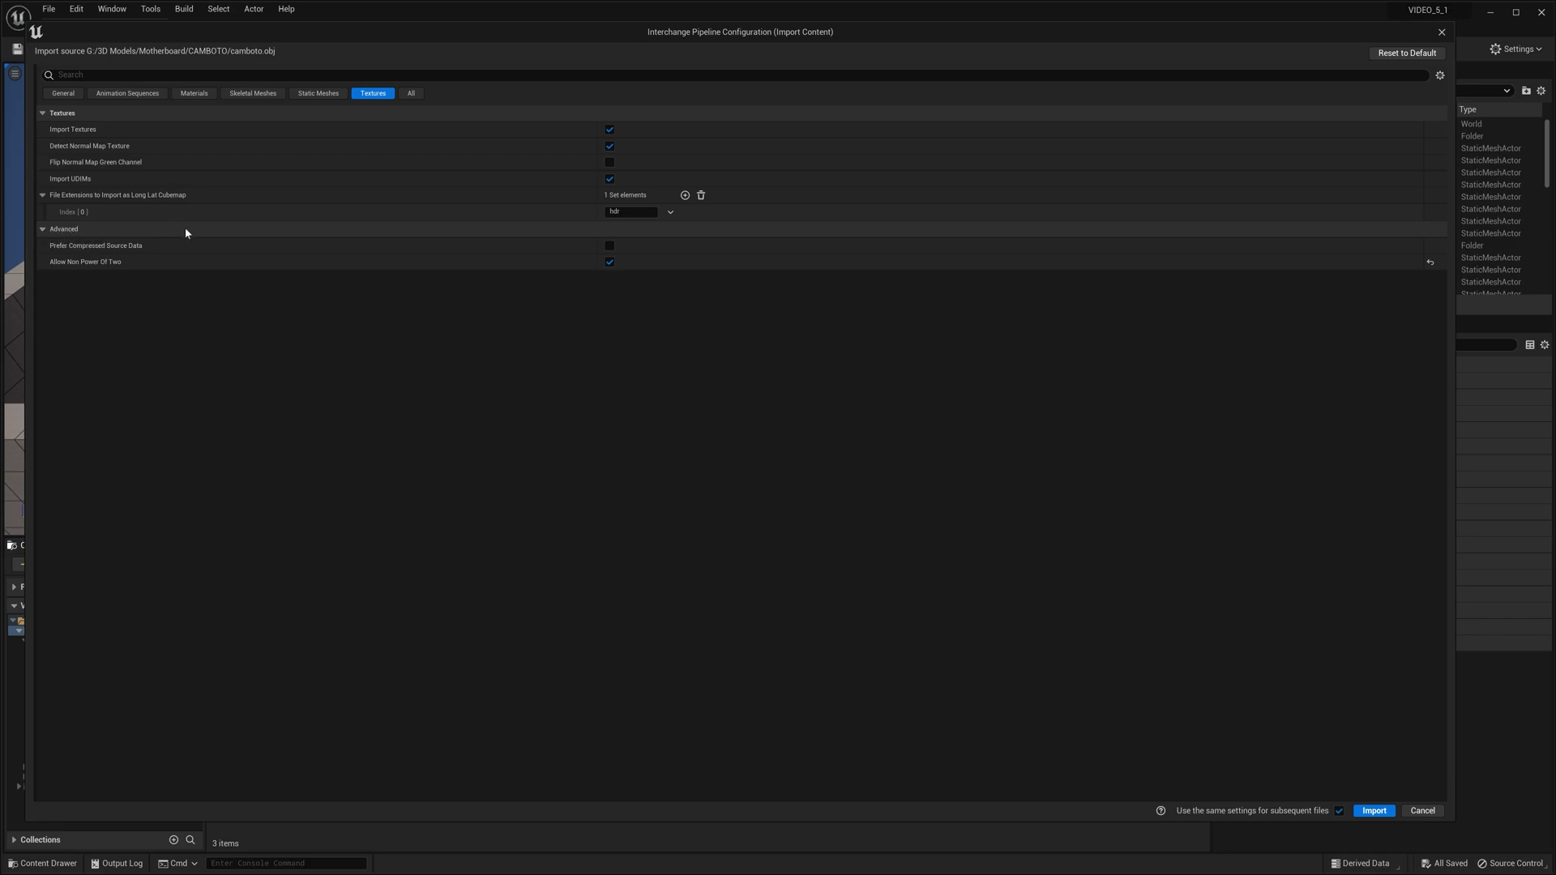
left_click(411, 94)
left_click(1440, 75)
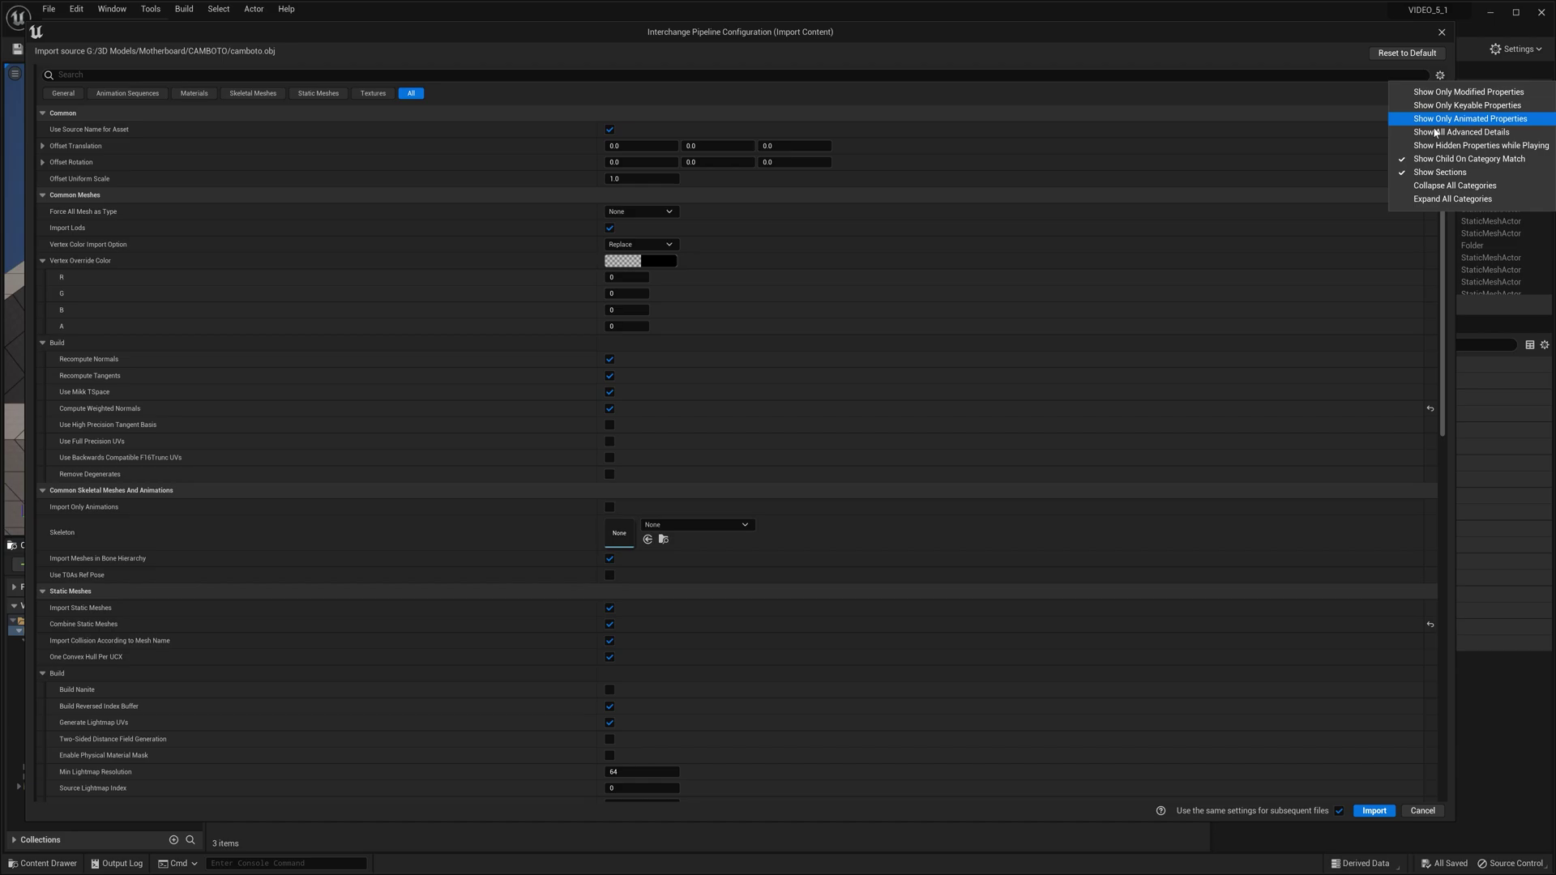
left_click(1455, 180)
scroll(1062, 291, "down", 15)
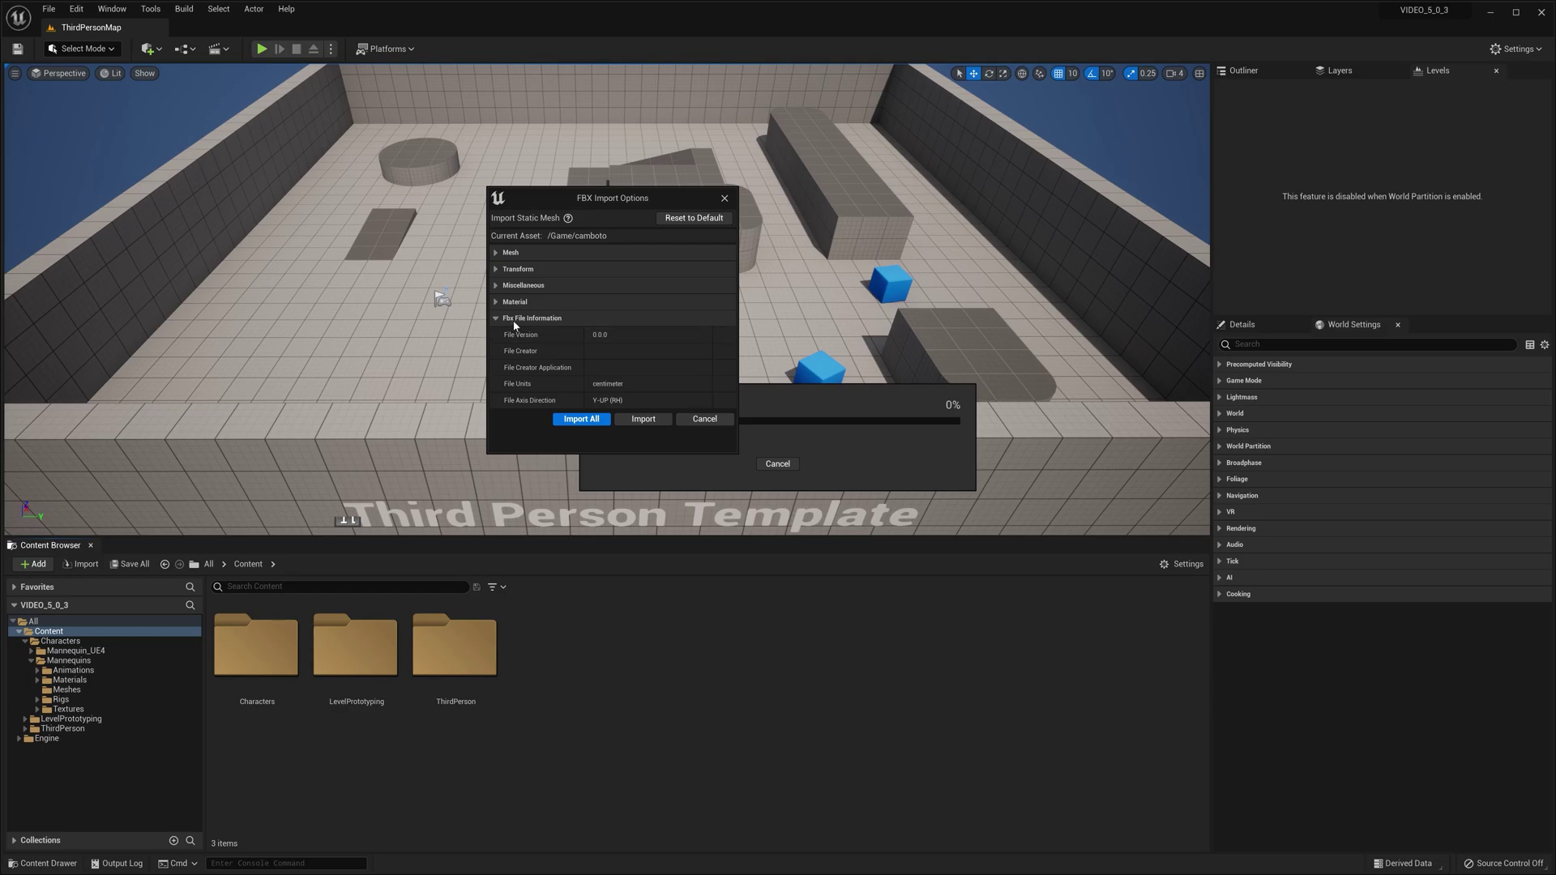
key("alt+Tab")
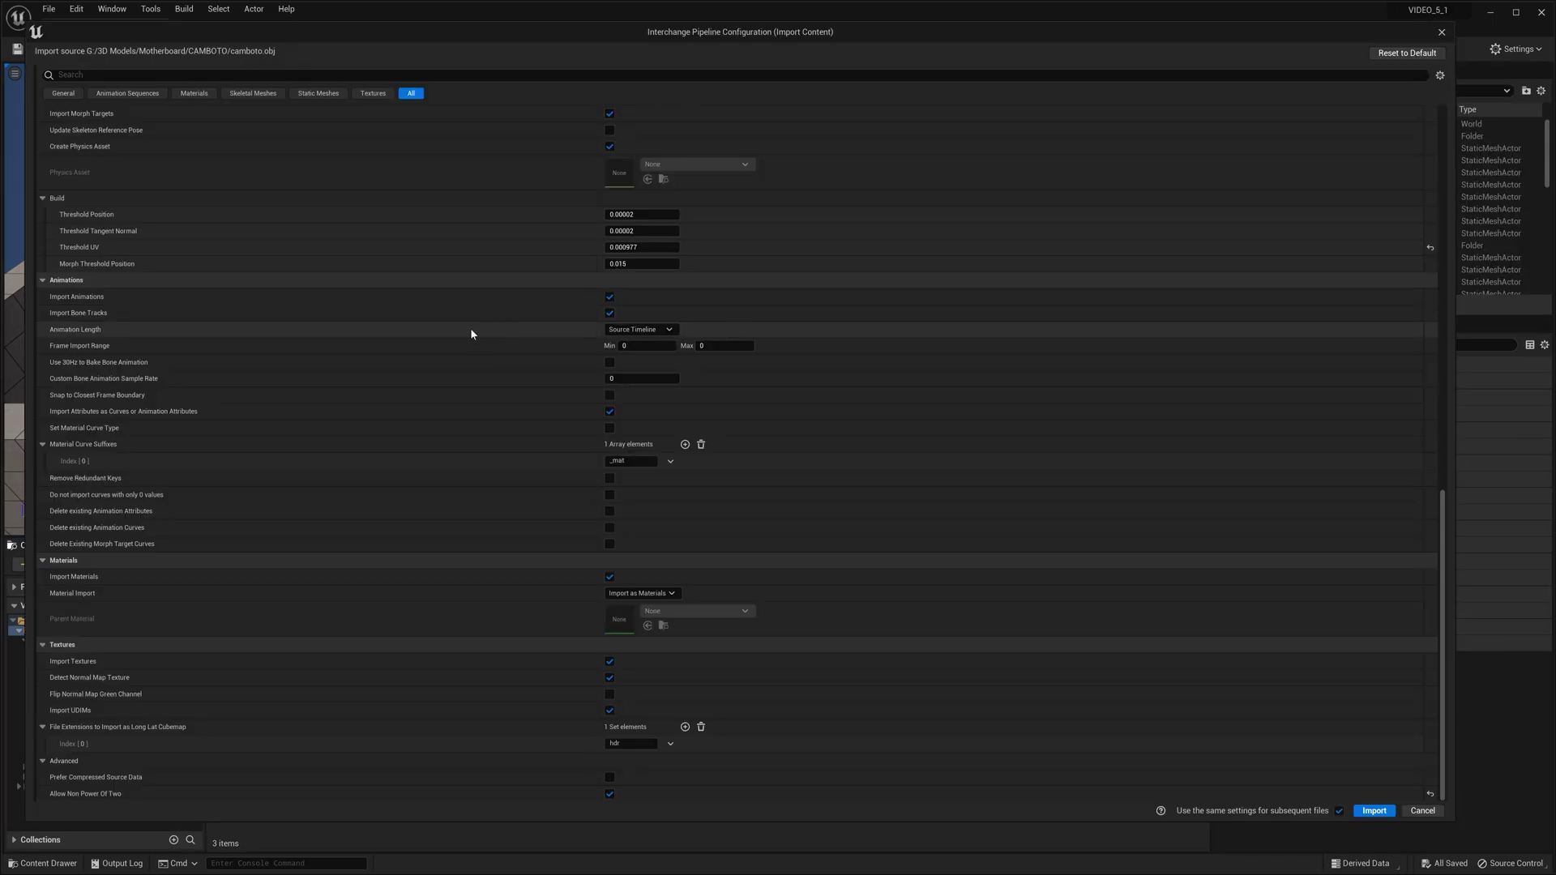
scroll(163, 268, "up", 2)
scroll(142, 253, "down", 2)
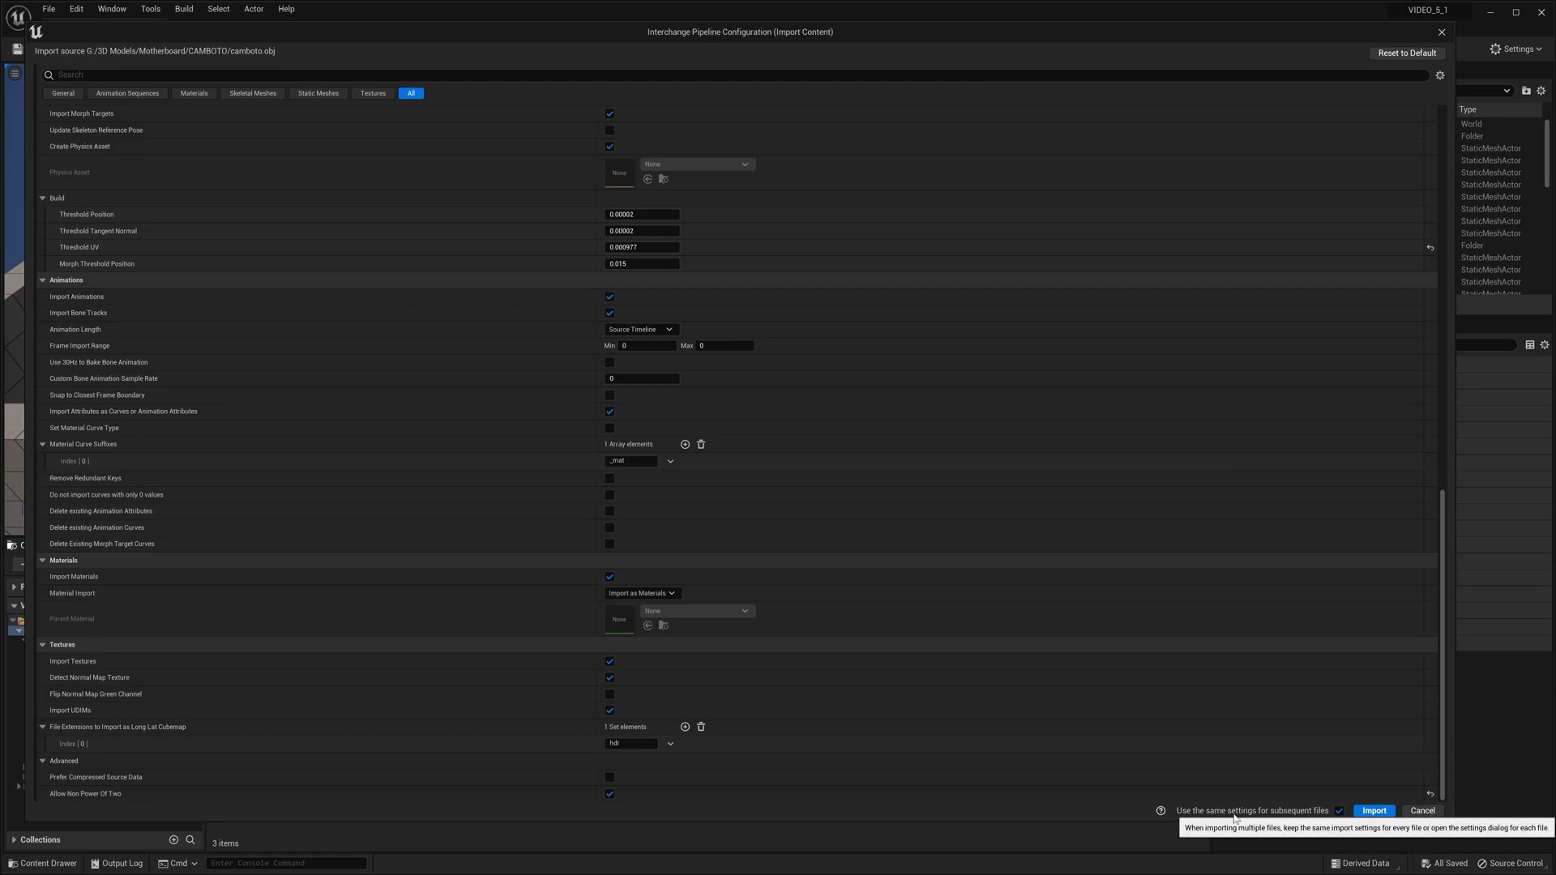
scroll(955, 659, "up", 8)
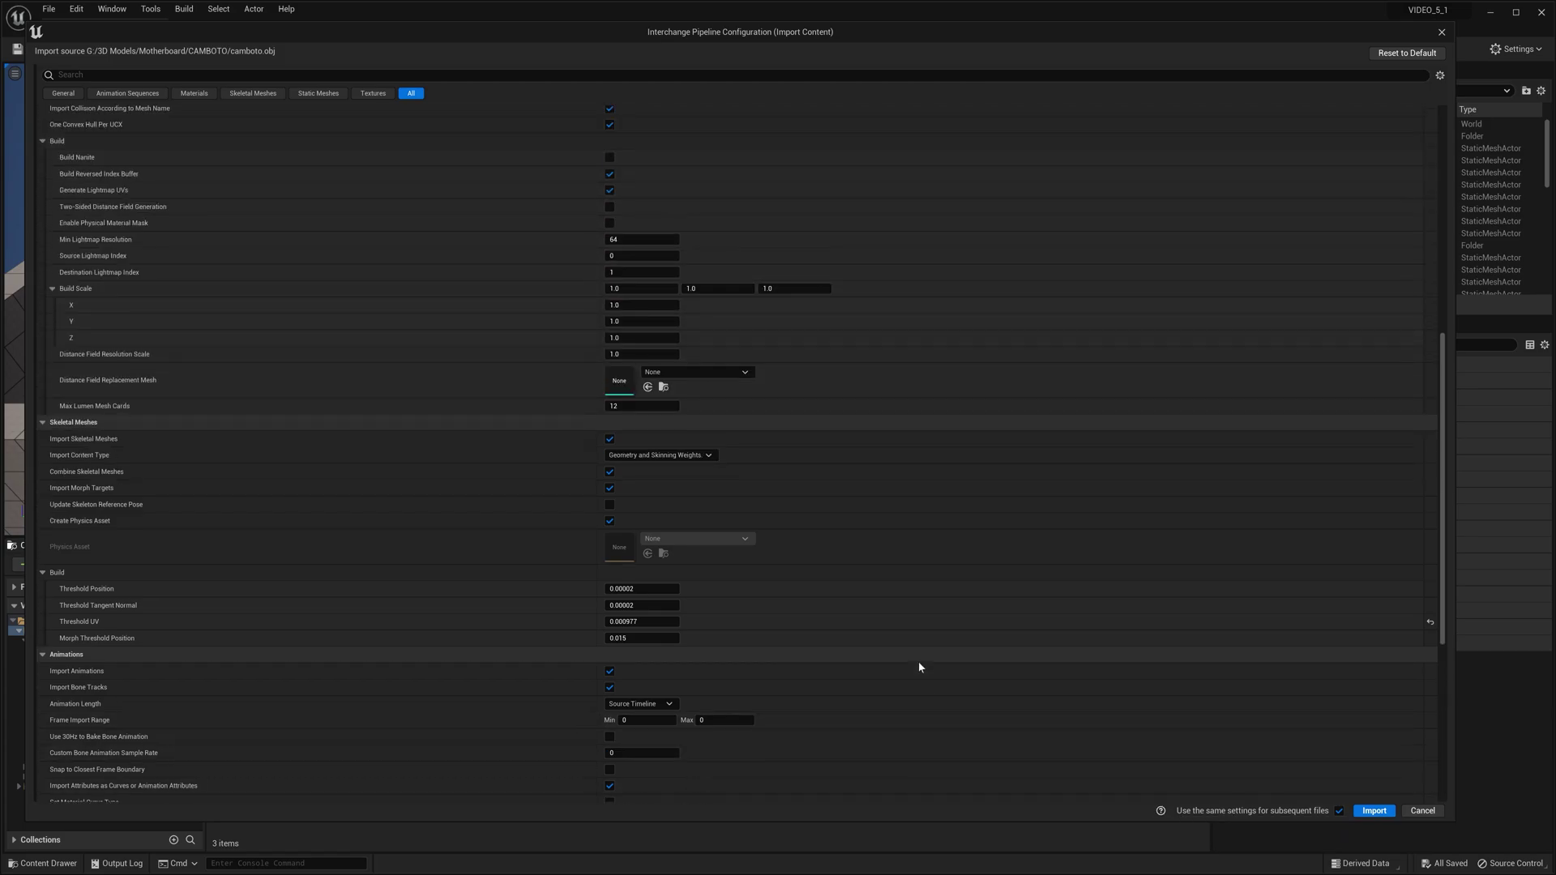
scroll(934, 674, "up", 11)
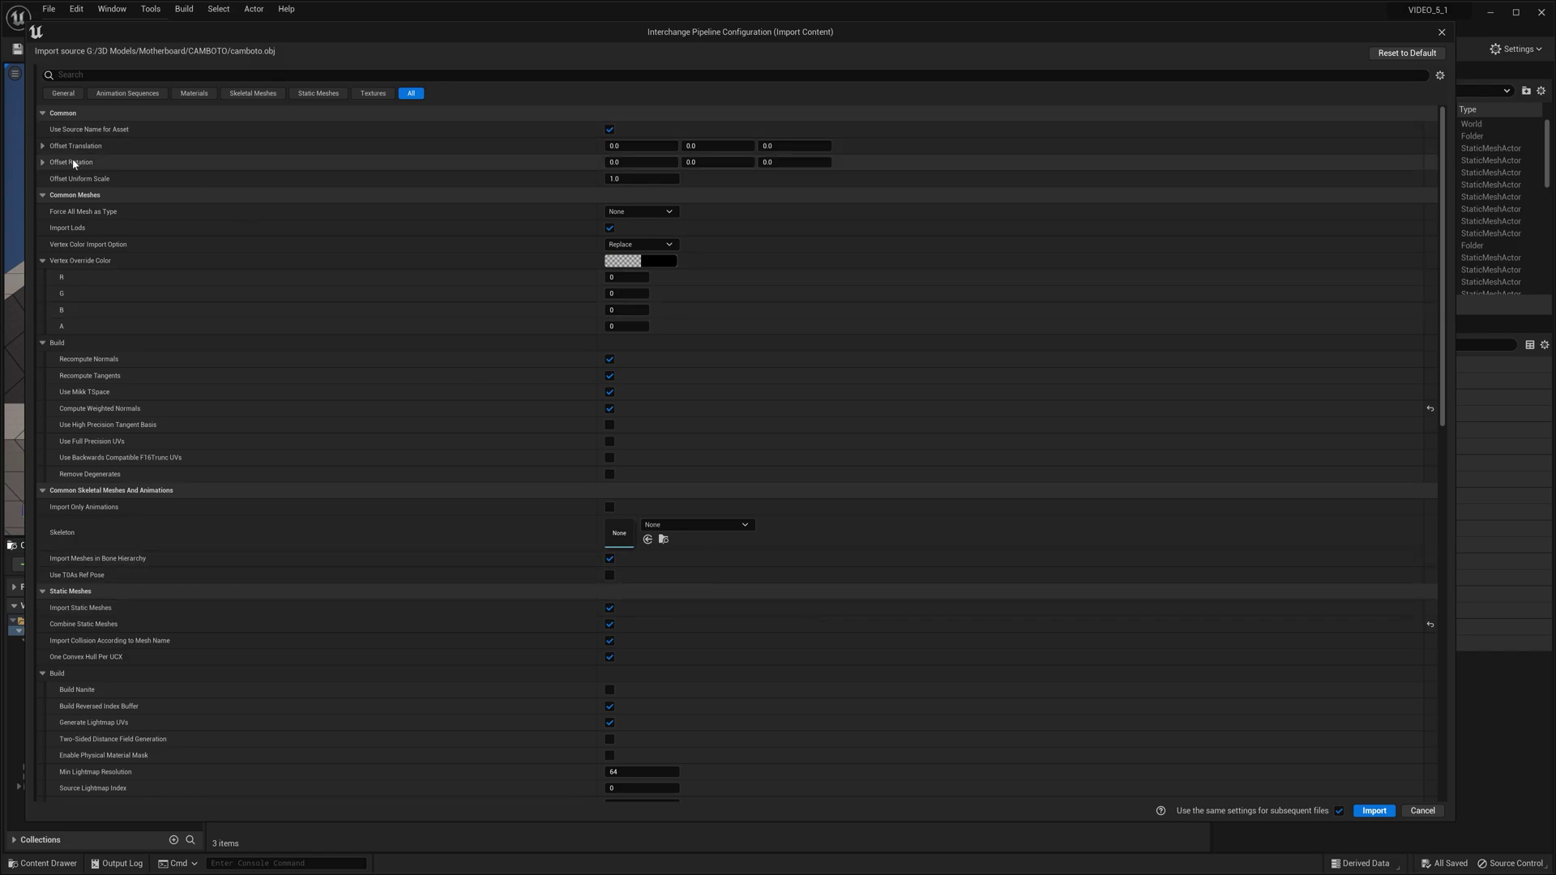
scroll(182, 239, "down", 3)
scroll(180, 226, "down", 9)
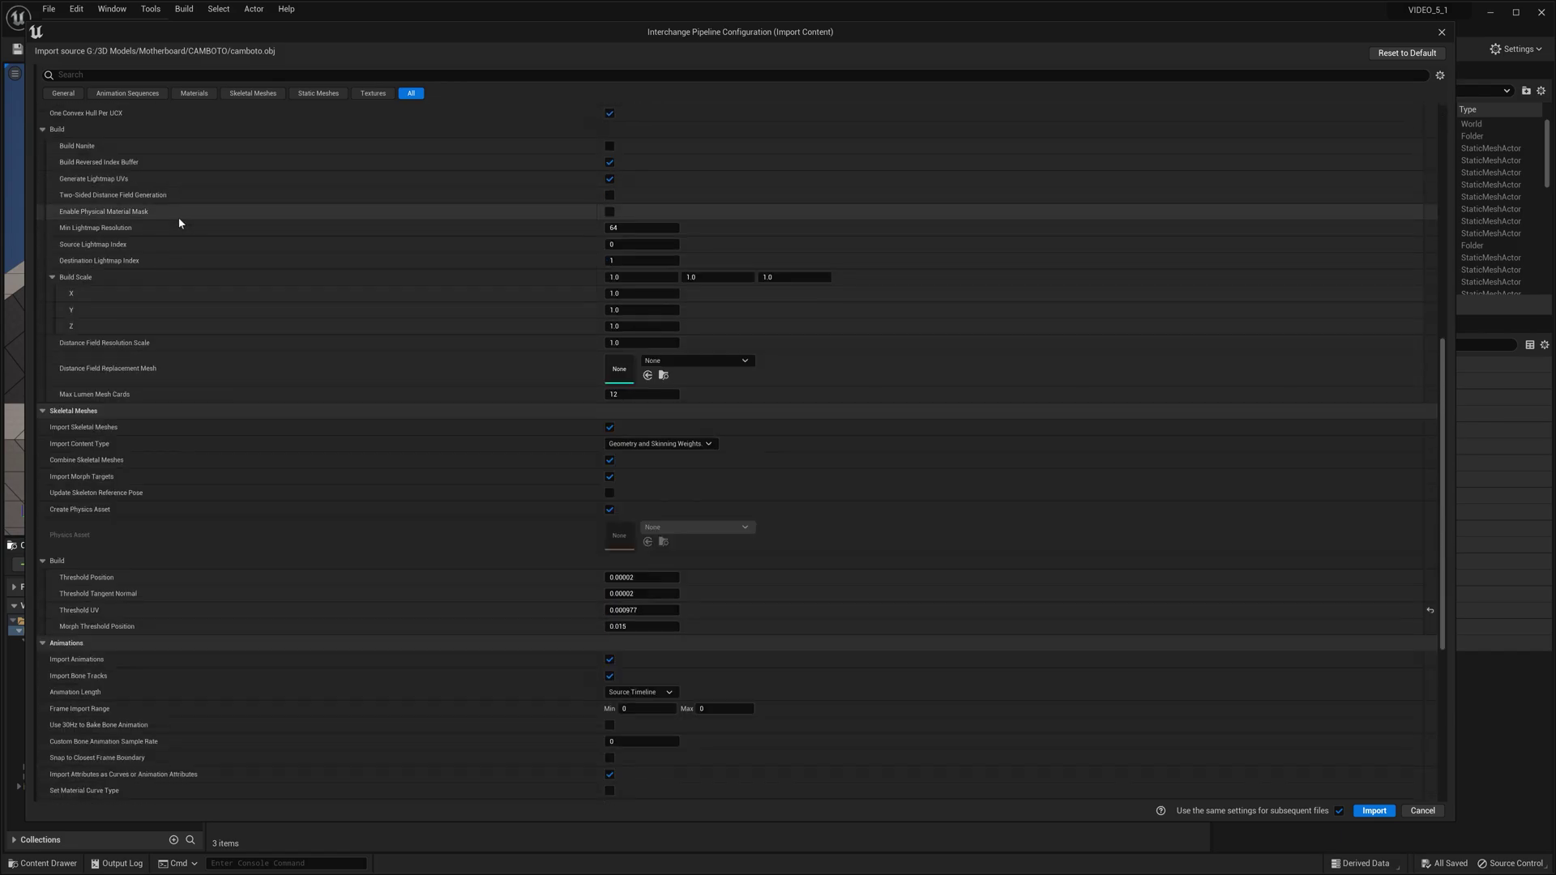
In UE 5.0's FBX Import Options, collapse Fbx File Information and expand Material with its Advanced options
key("alt+Tab")
key("alt+Tab")
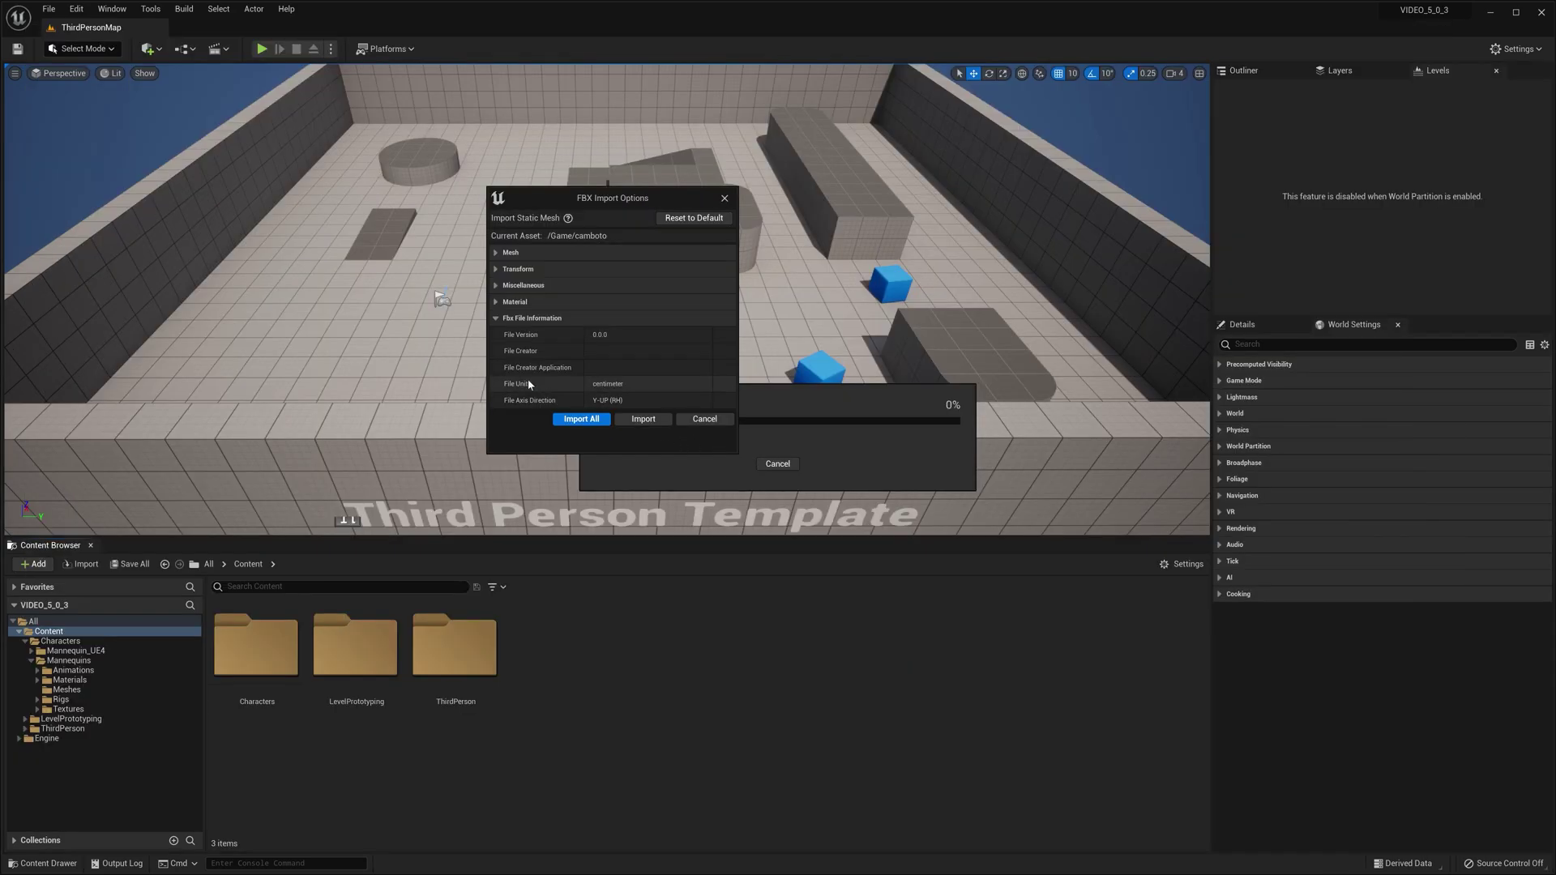
left_click(532, 318)
left_click(516, 302)
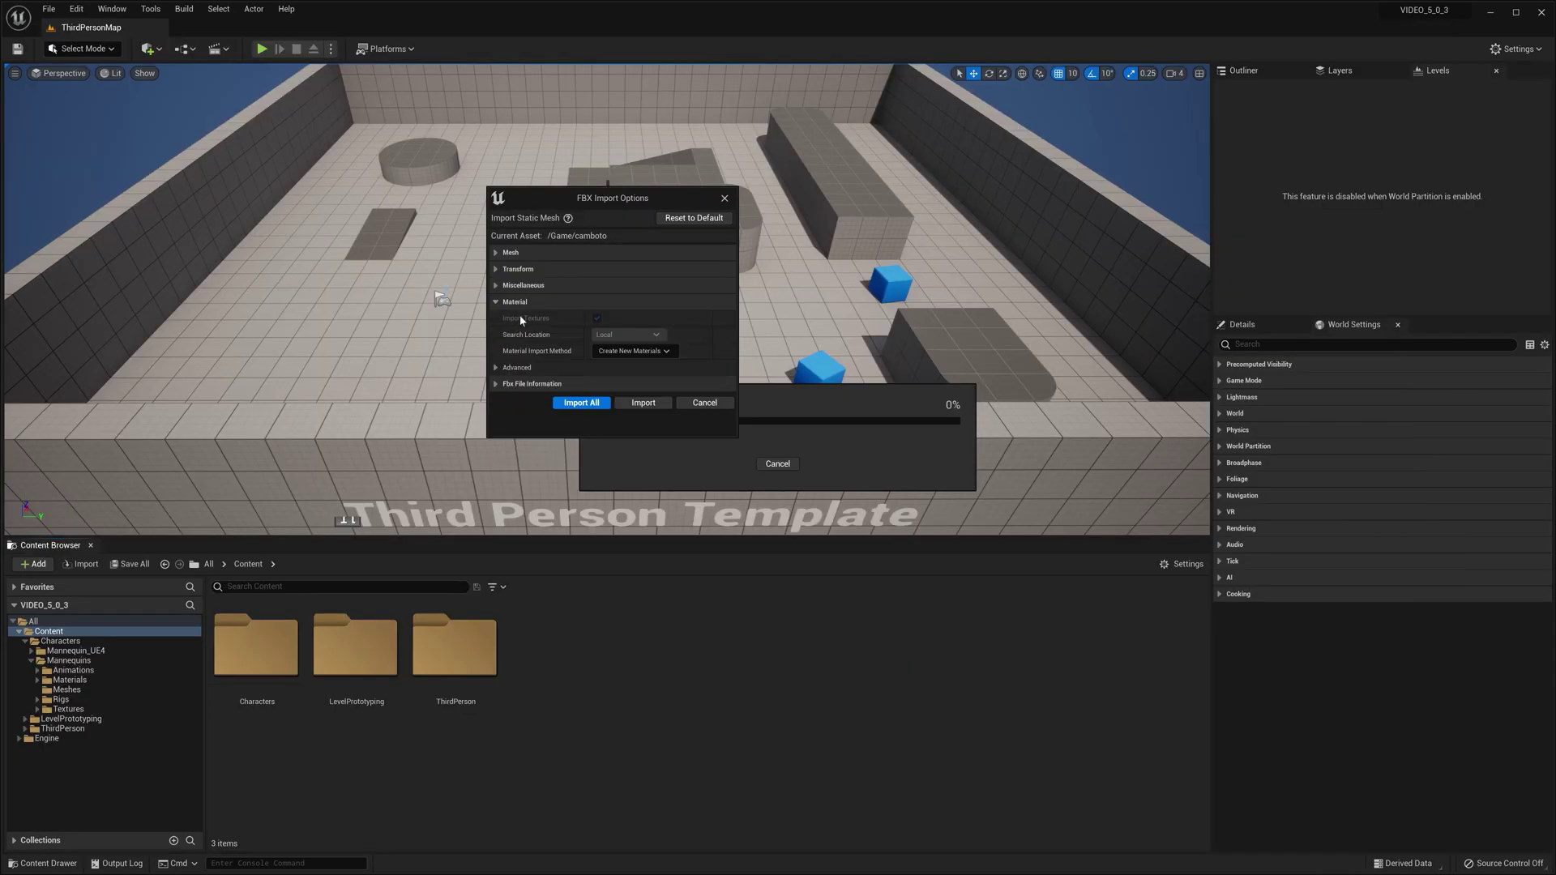
left_click(545, 368)
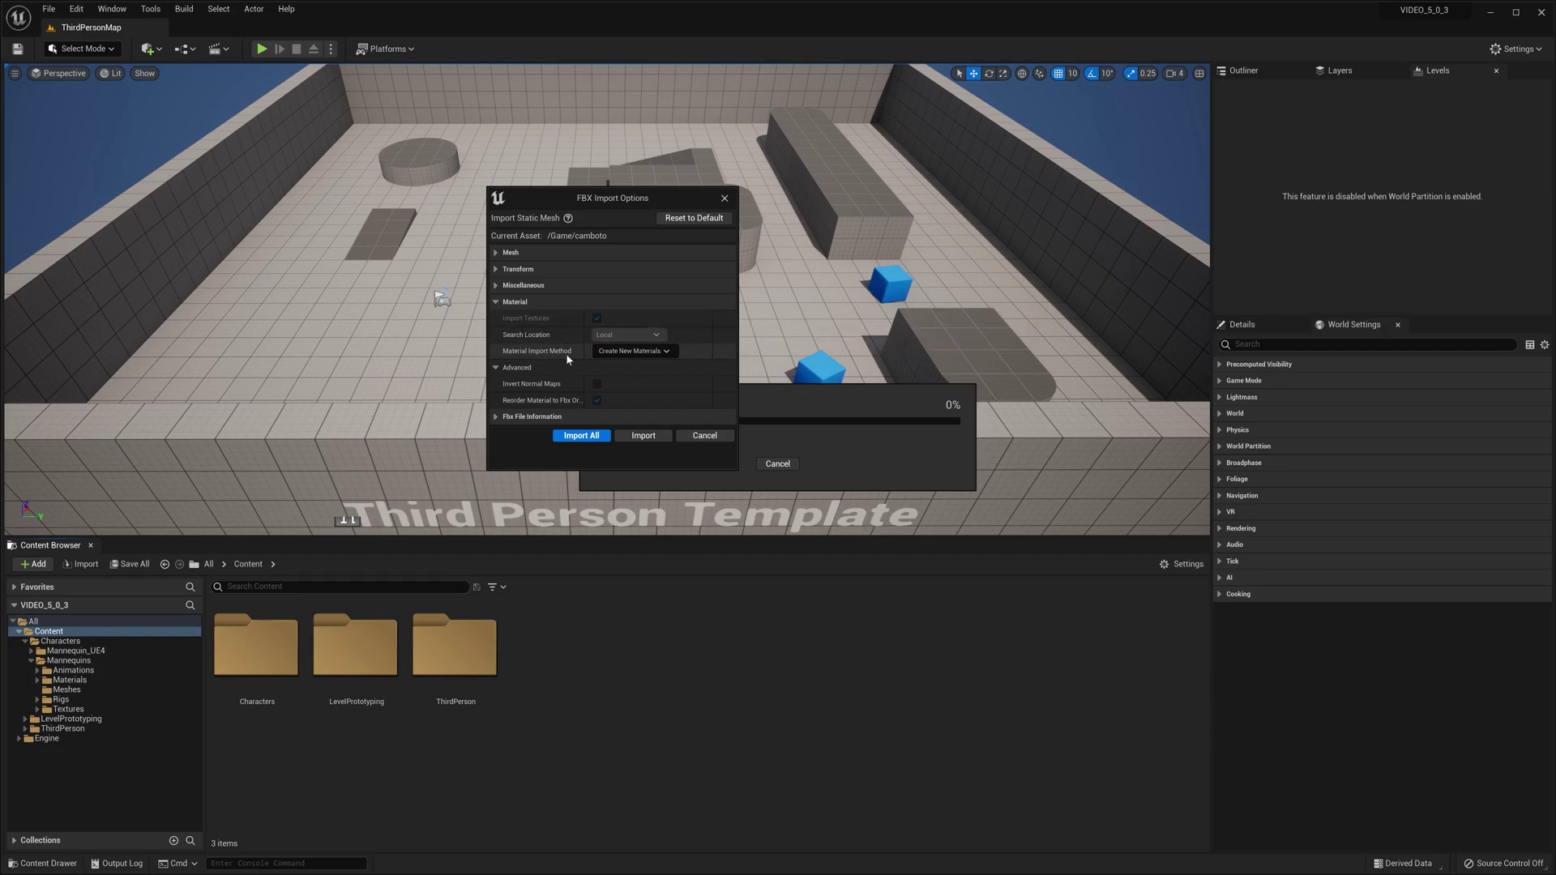
mouse_move(546, 351)
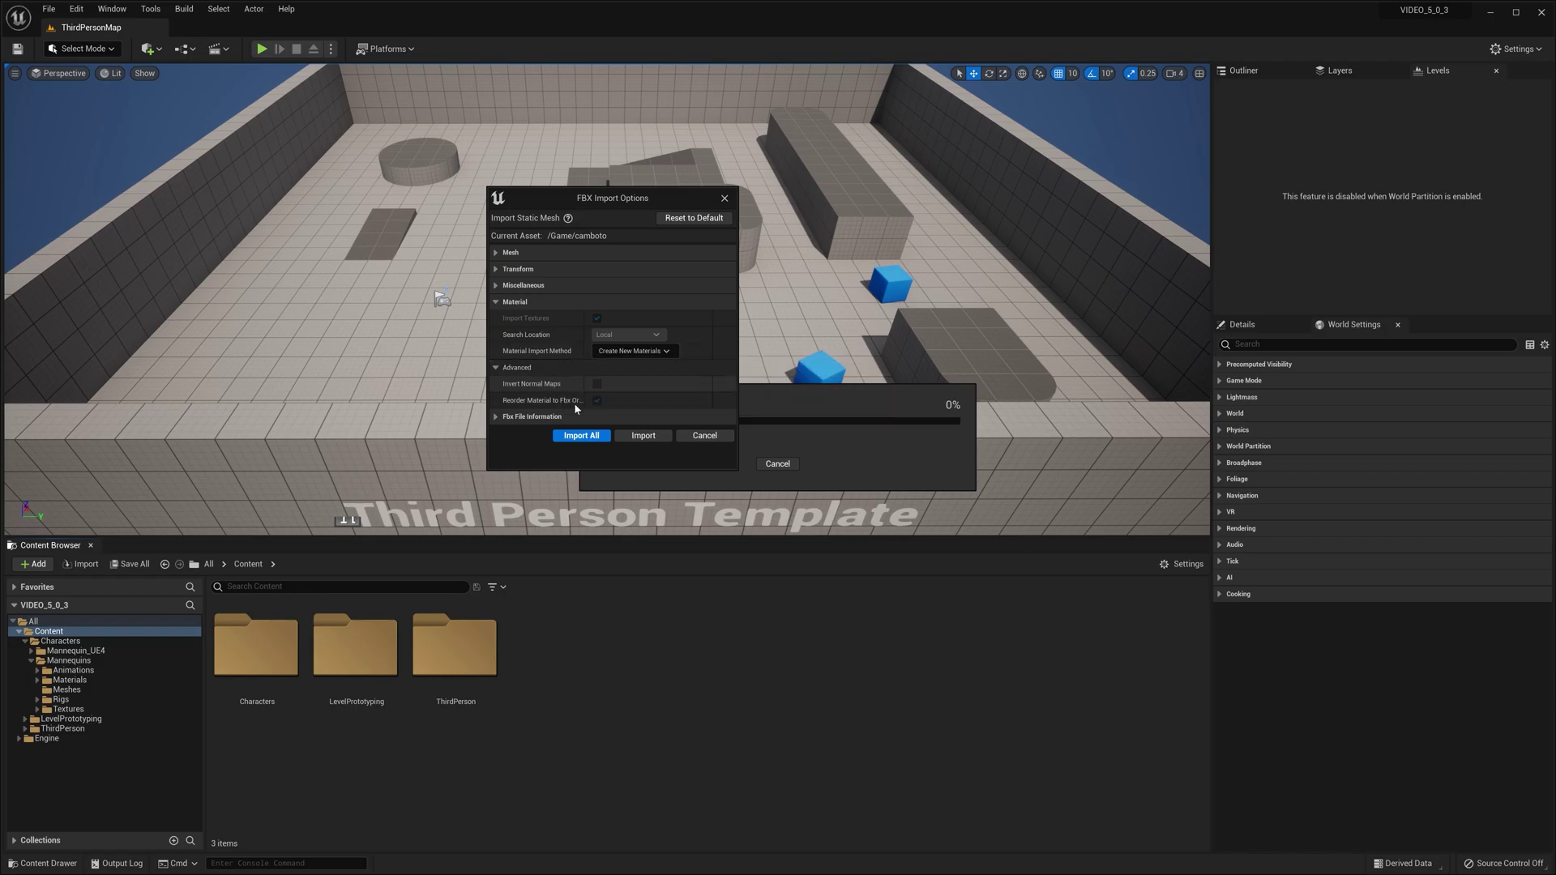
Return to the 5.1 Interchange dialog and scroll through its settings list
key("alt+Tab")
key("alt+Tab")
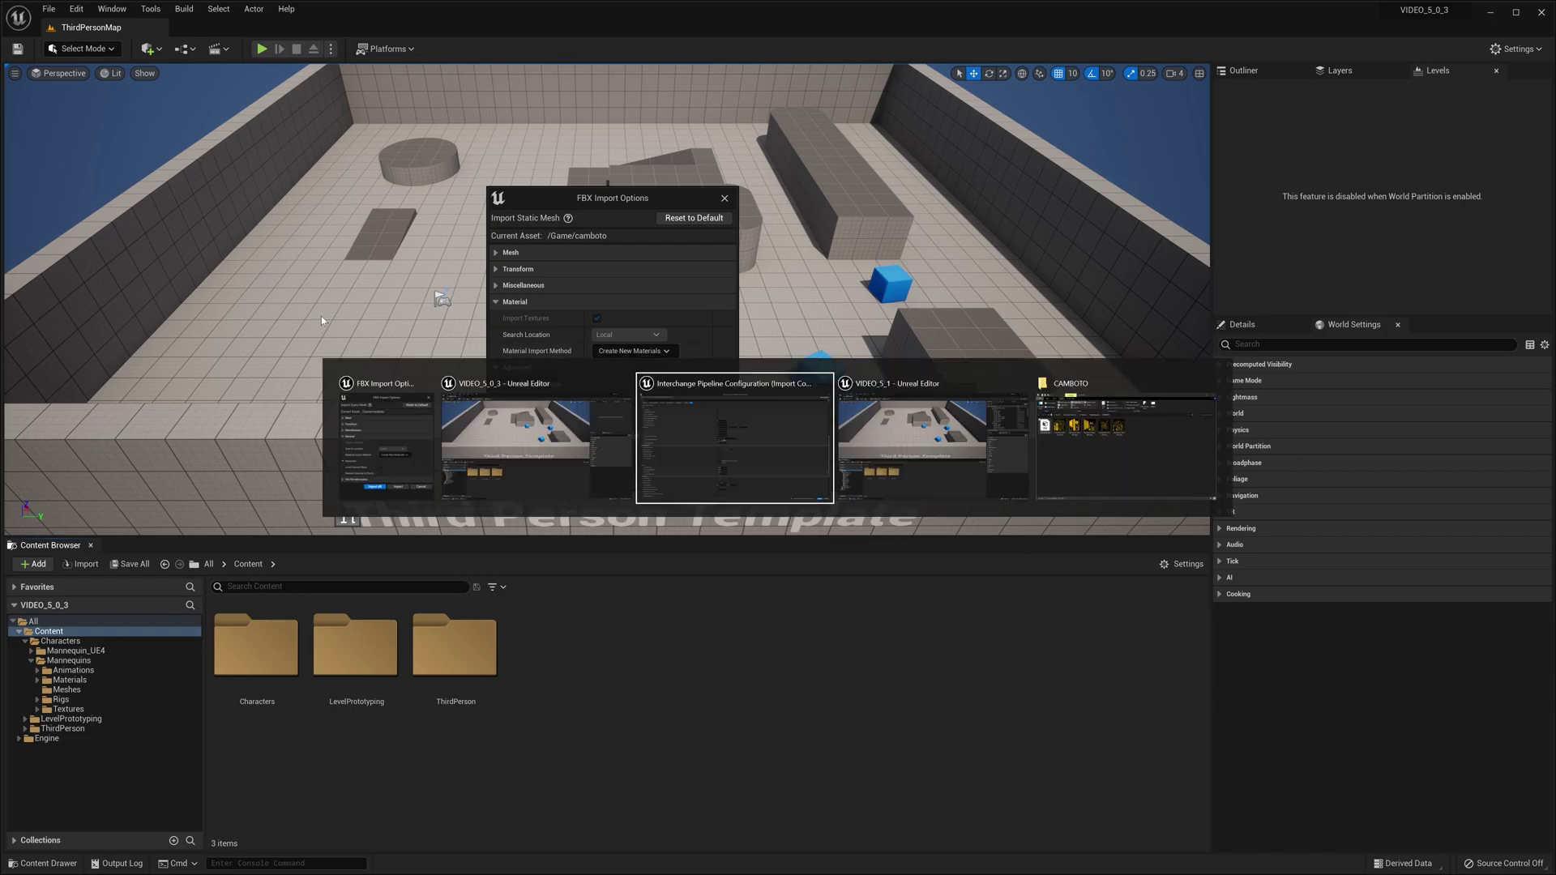
scroll(176, 323, "down", 2)
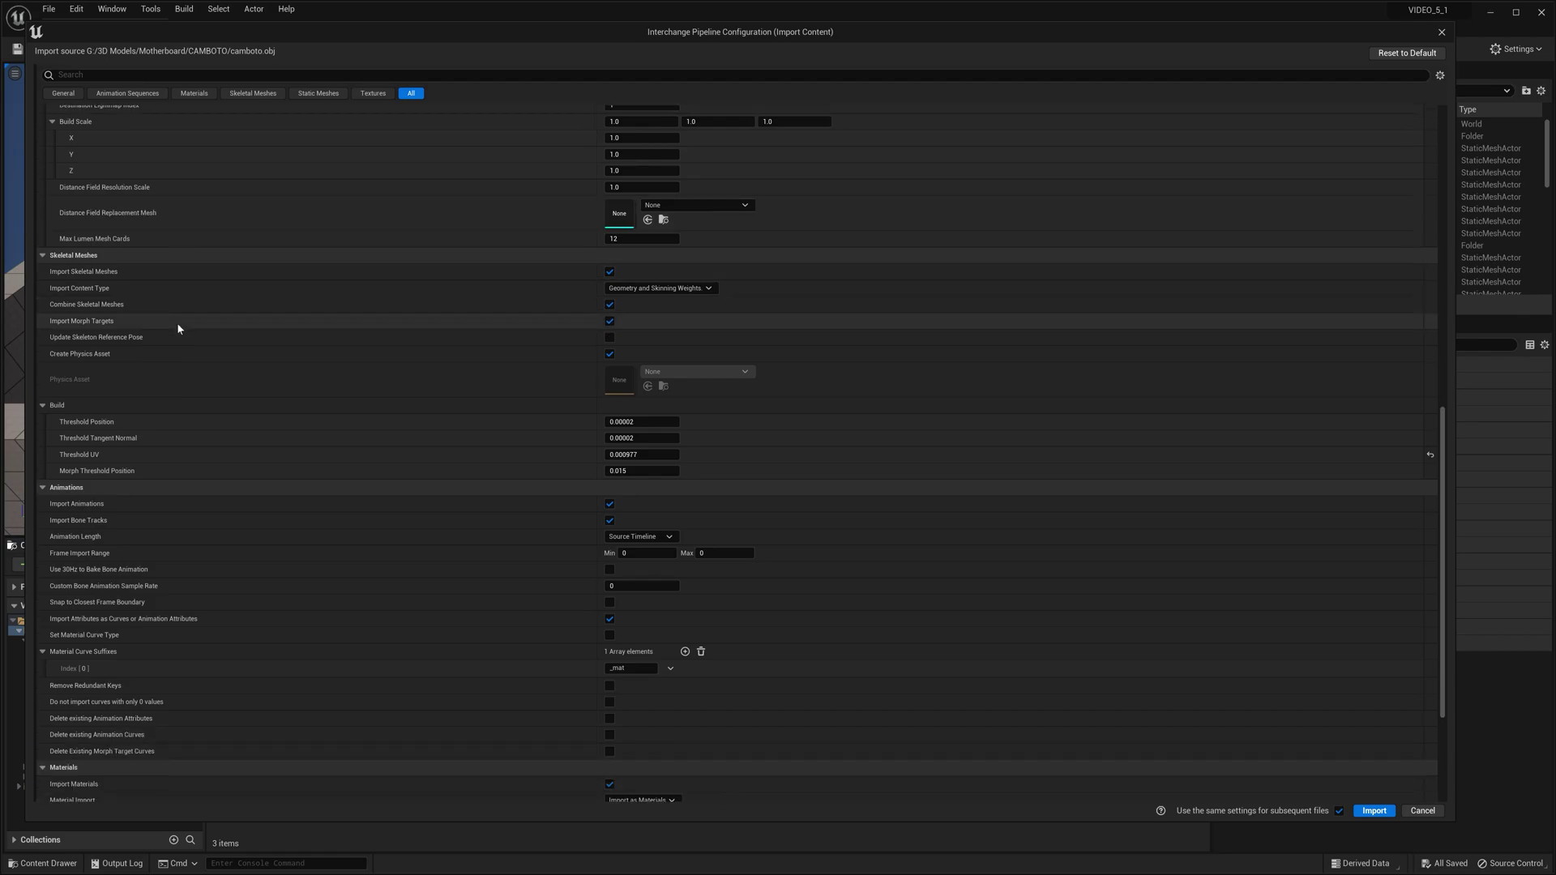
scroll(178, 323, "down", 3)
scroll(177, 323, "up", 4)
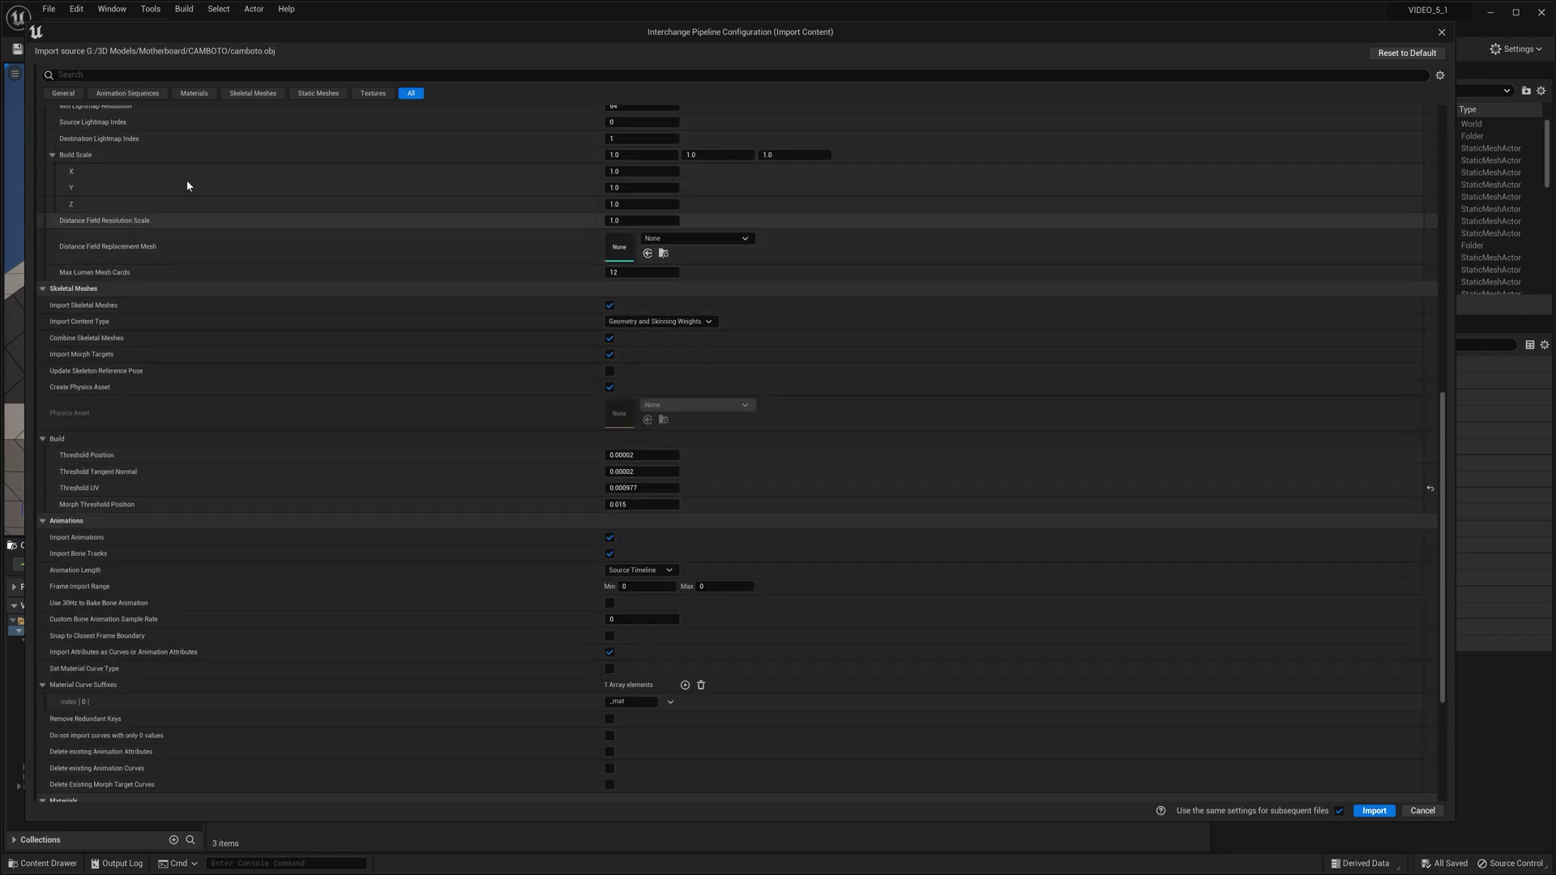
Review the Materials and Textures tabs, keep Material Import as Import as Materials, and toggle Import Materials
left_click(193, 97)
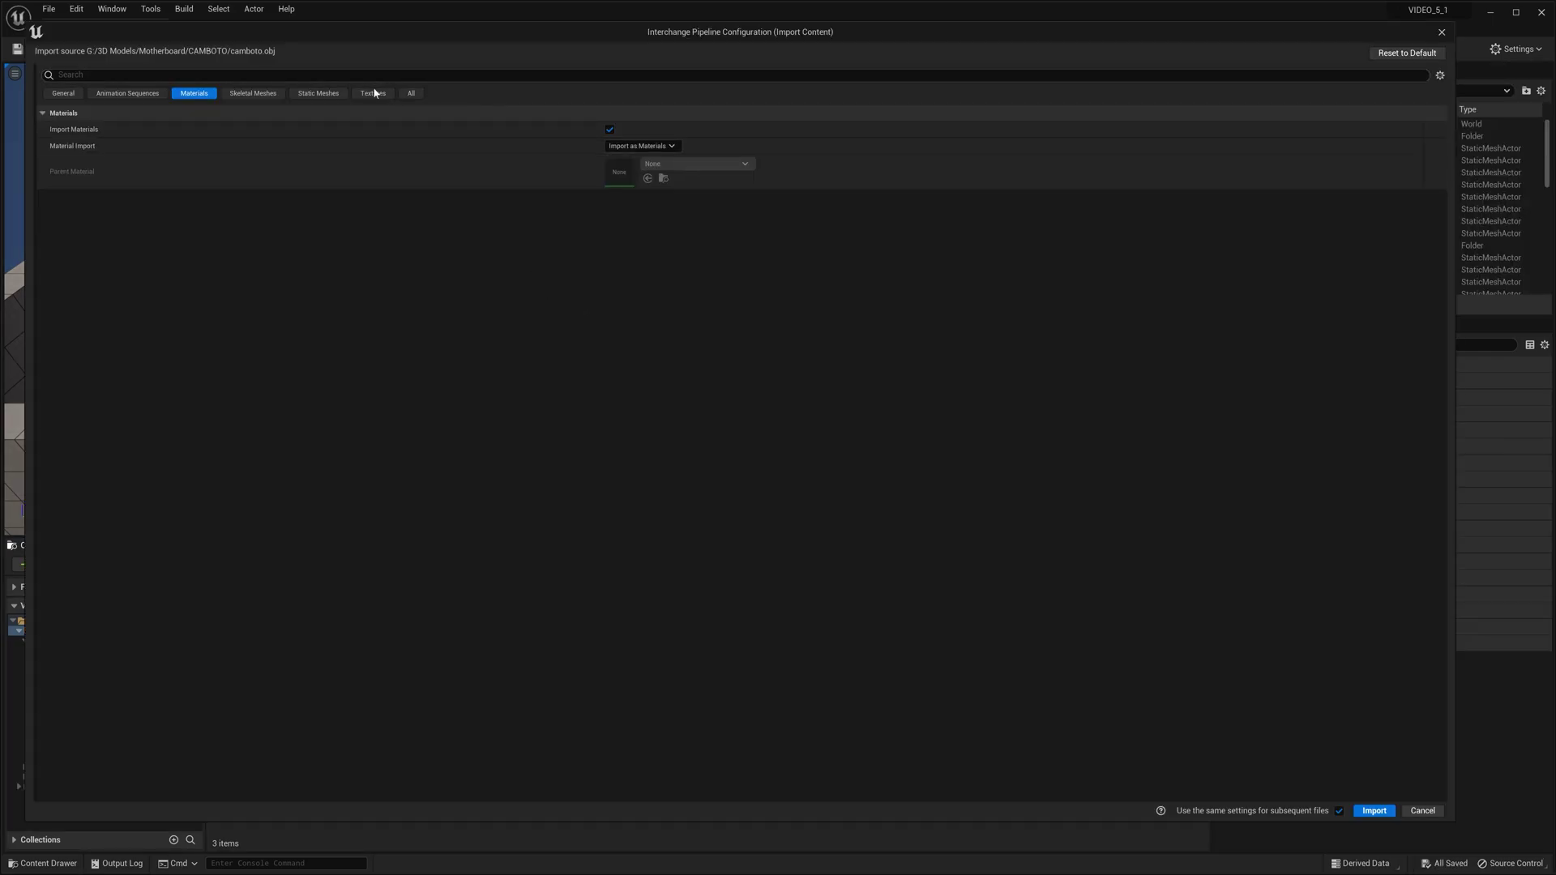
left_click(374, 94)
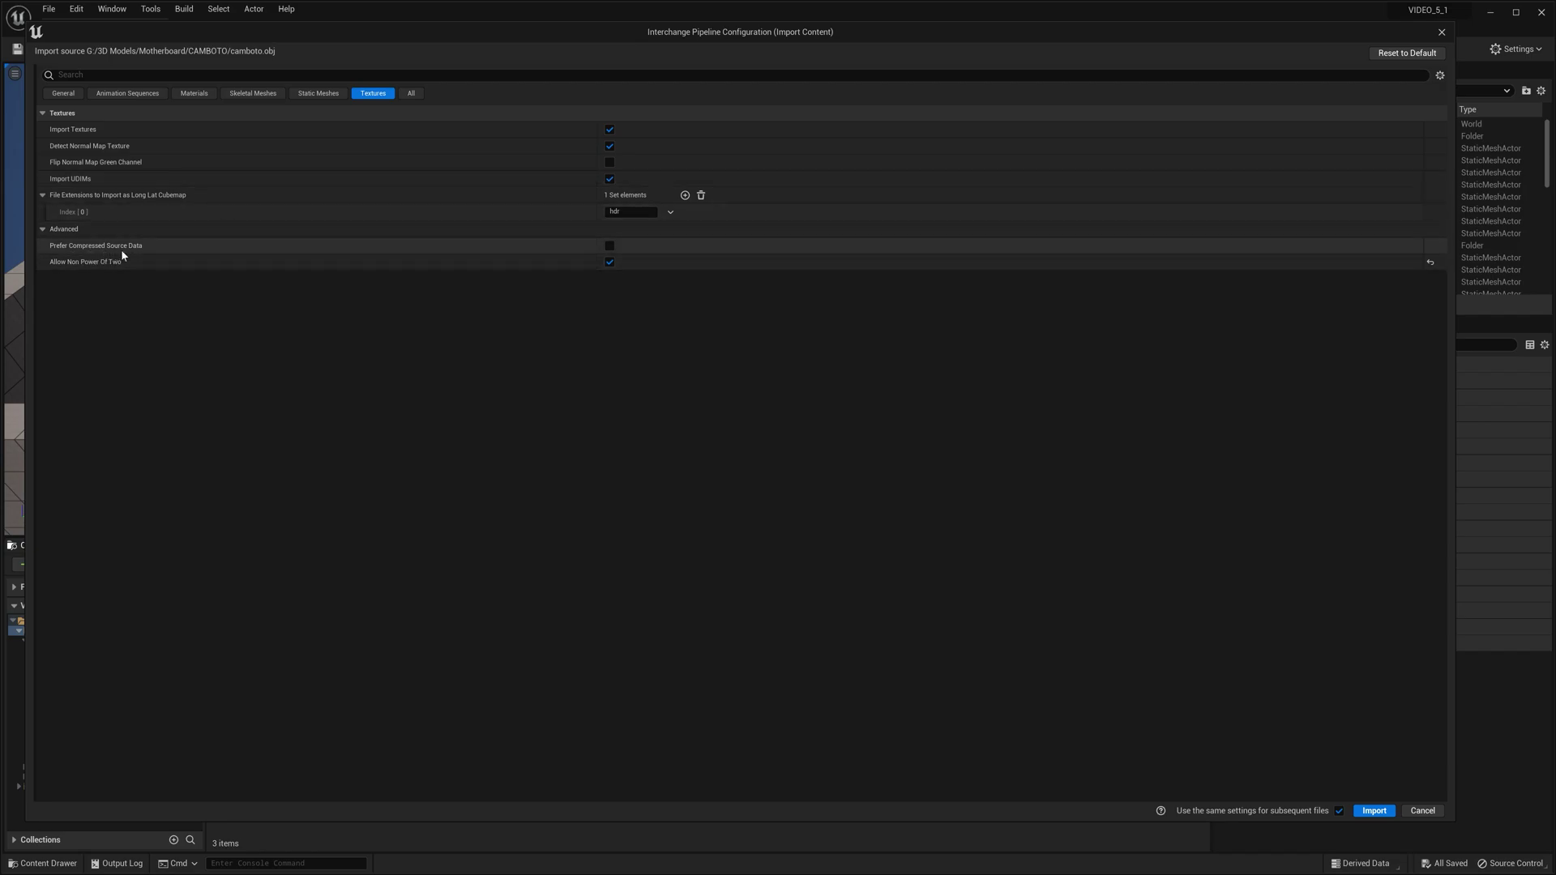
left_click(193, 93)
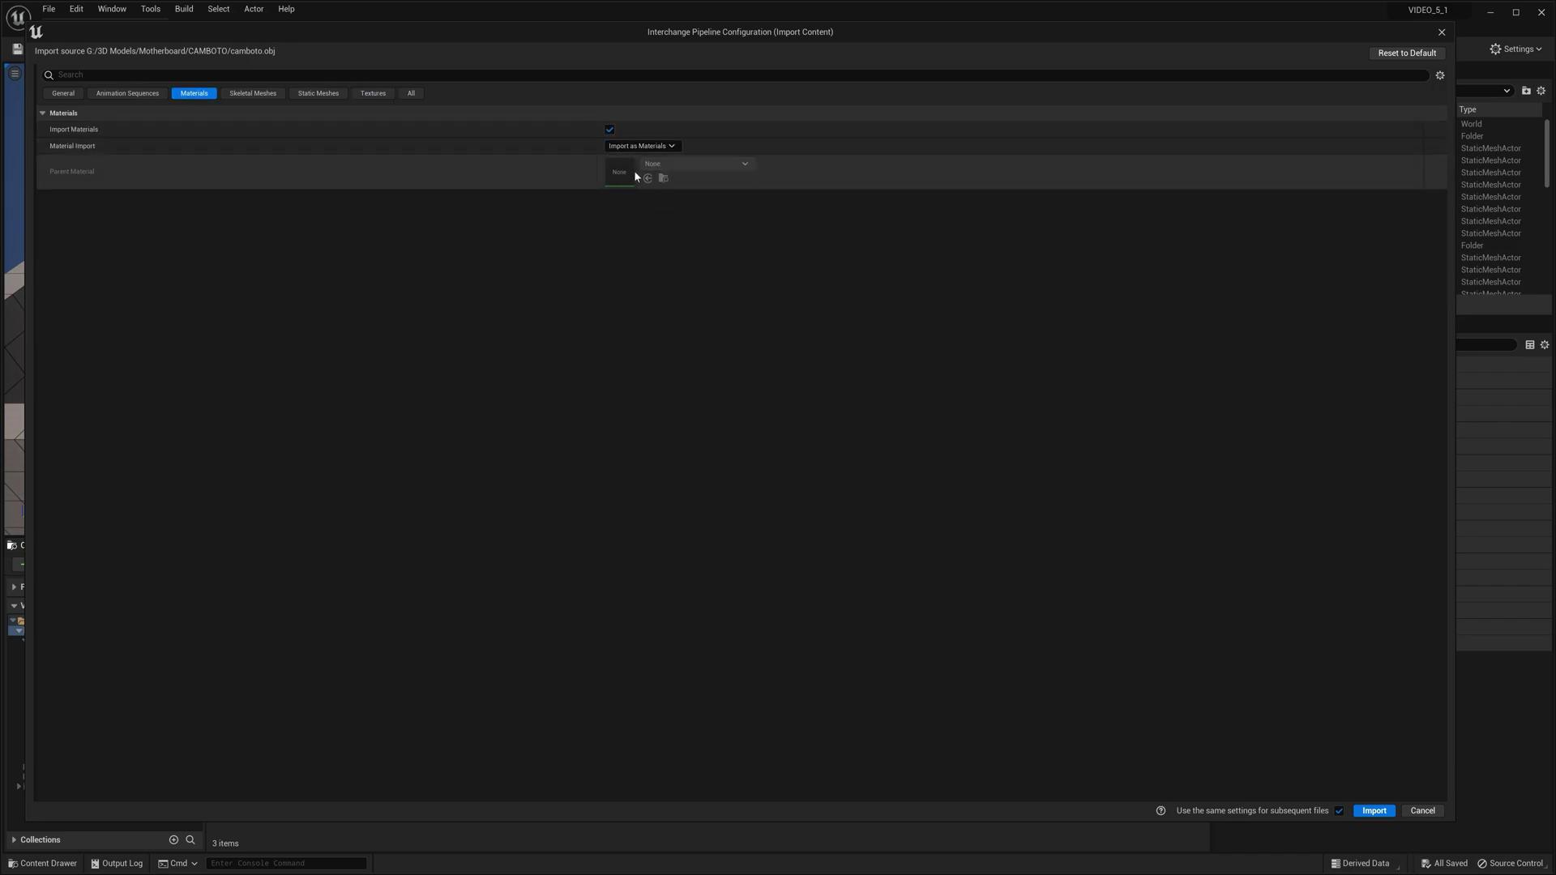
left_click(641, 146)
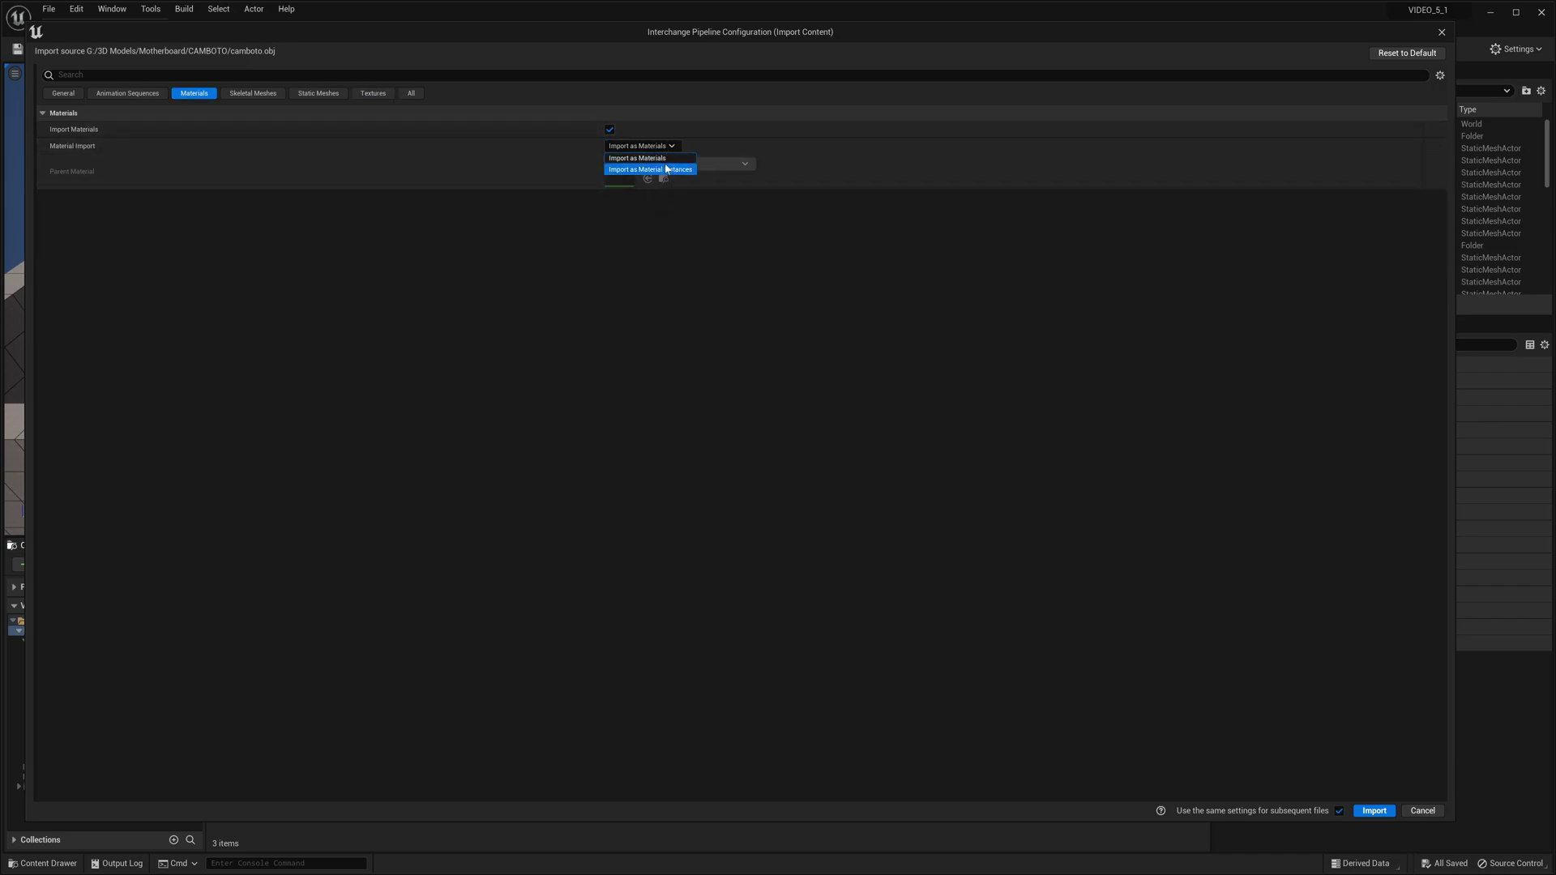
left_click(629, 229)
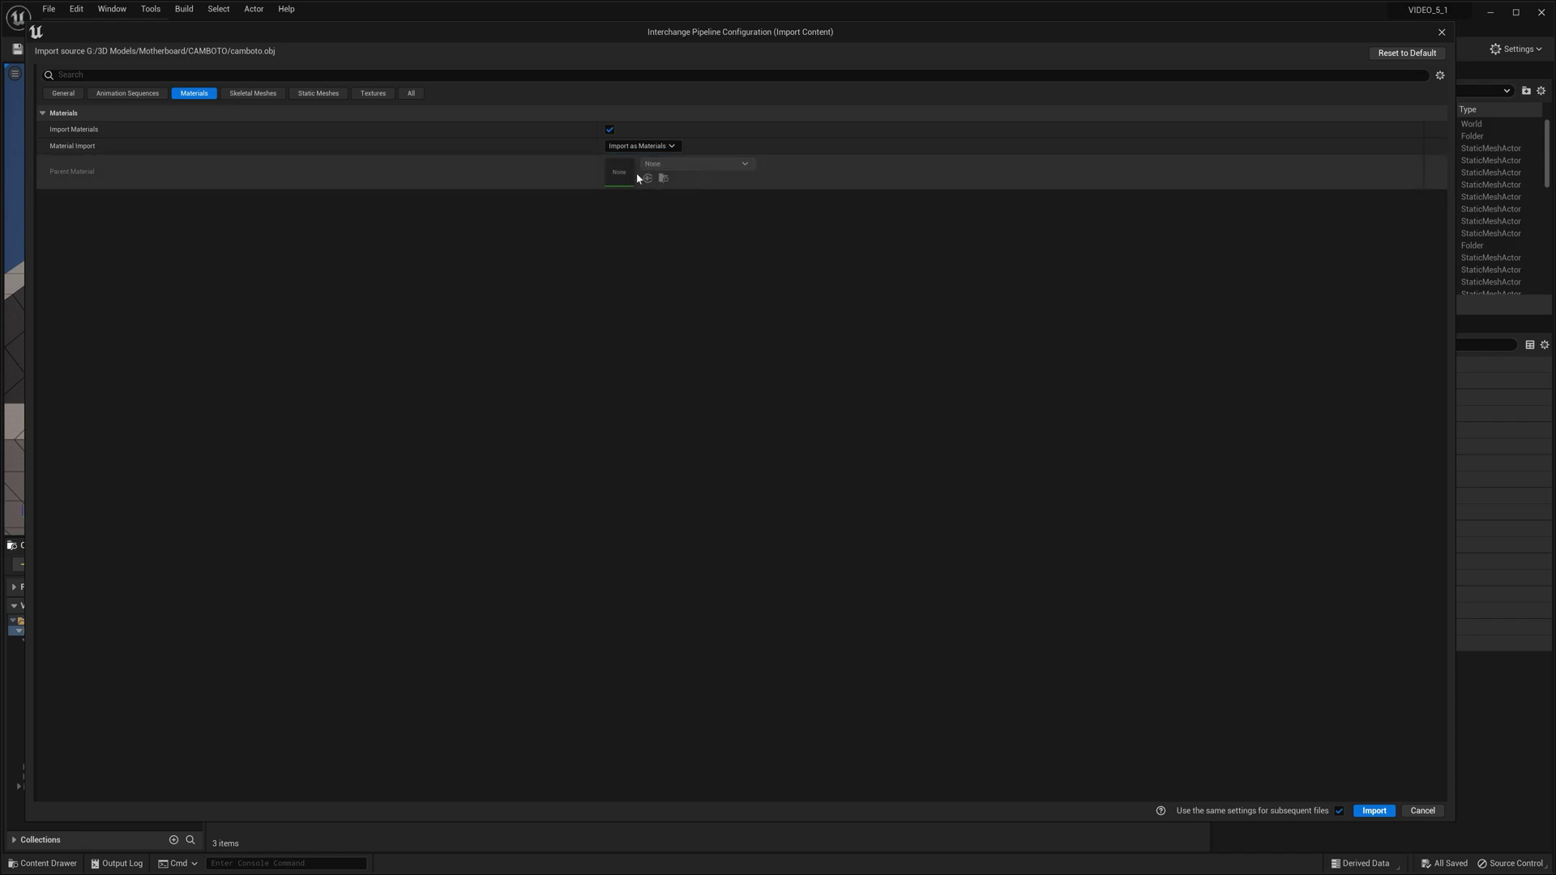
left_click(610, 131)
key("alt+Tab")
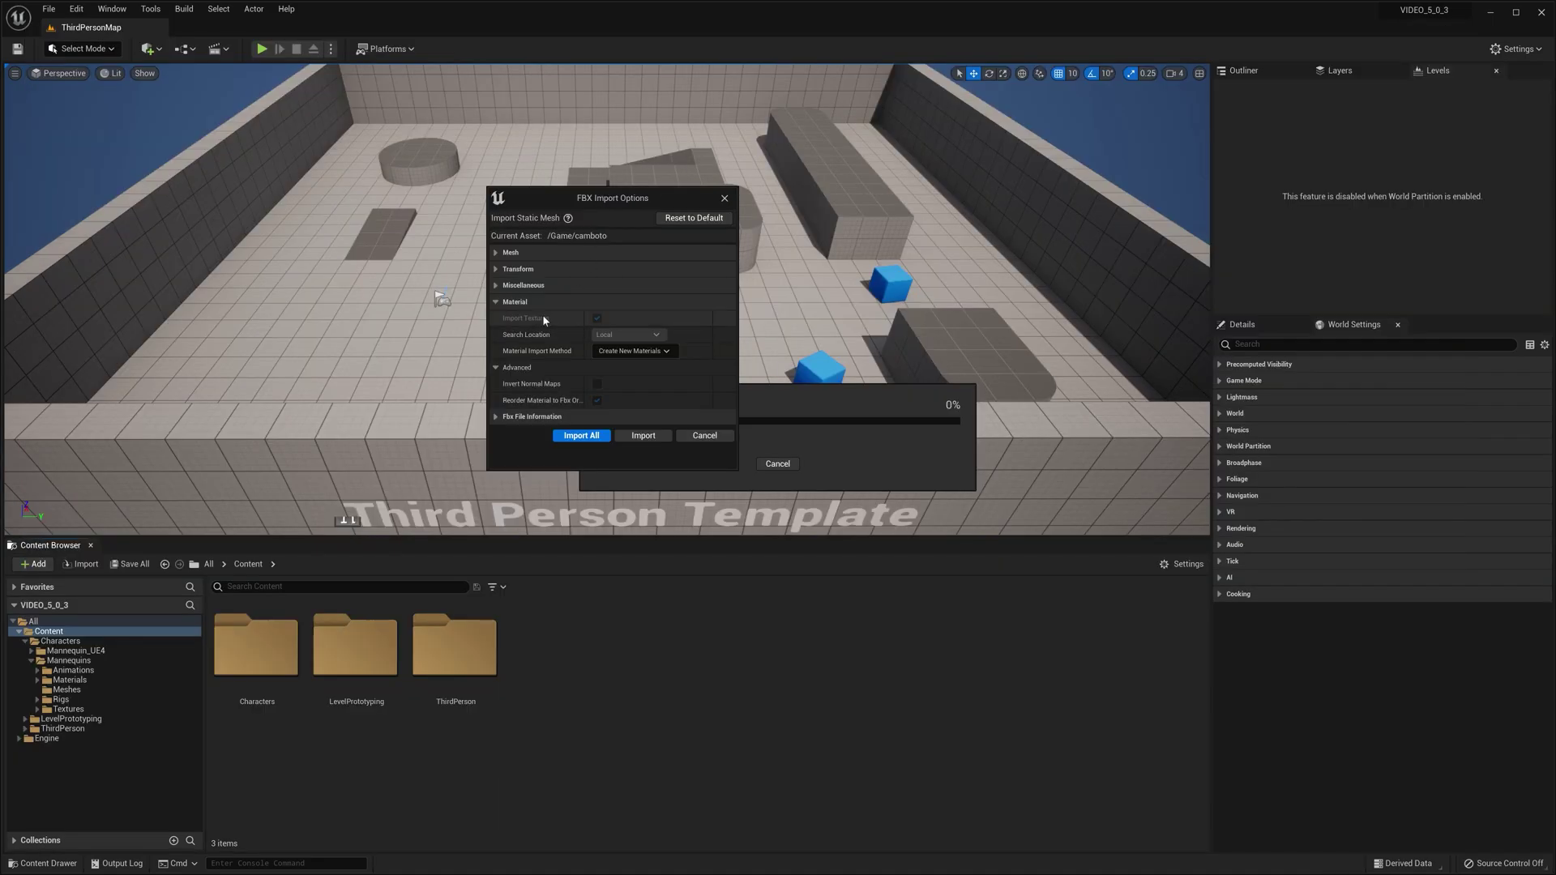
Collapse Material and expand Transform in UE 5.0's FBX options: zero translation and rotation, scale 1.0
left_click(494, 302)
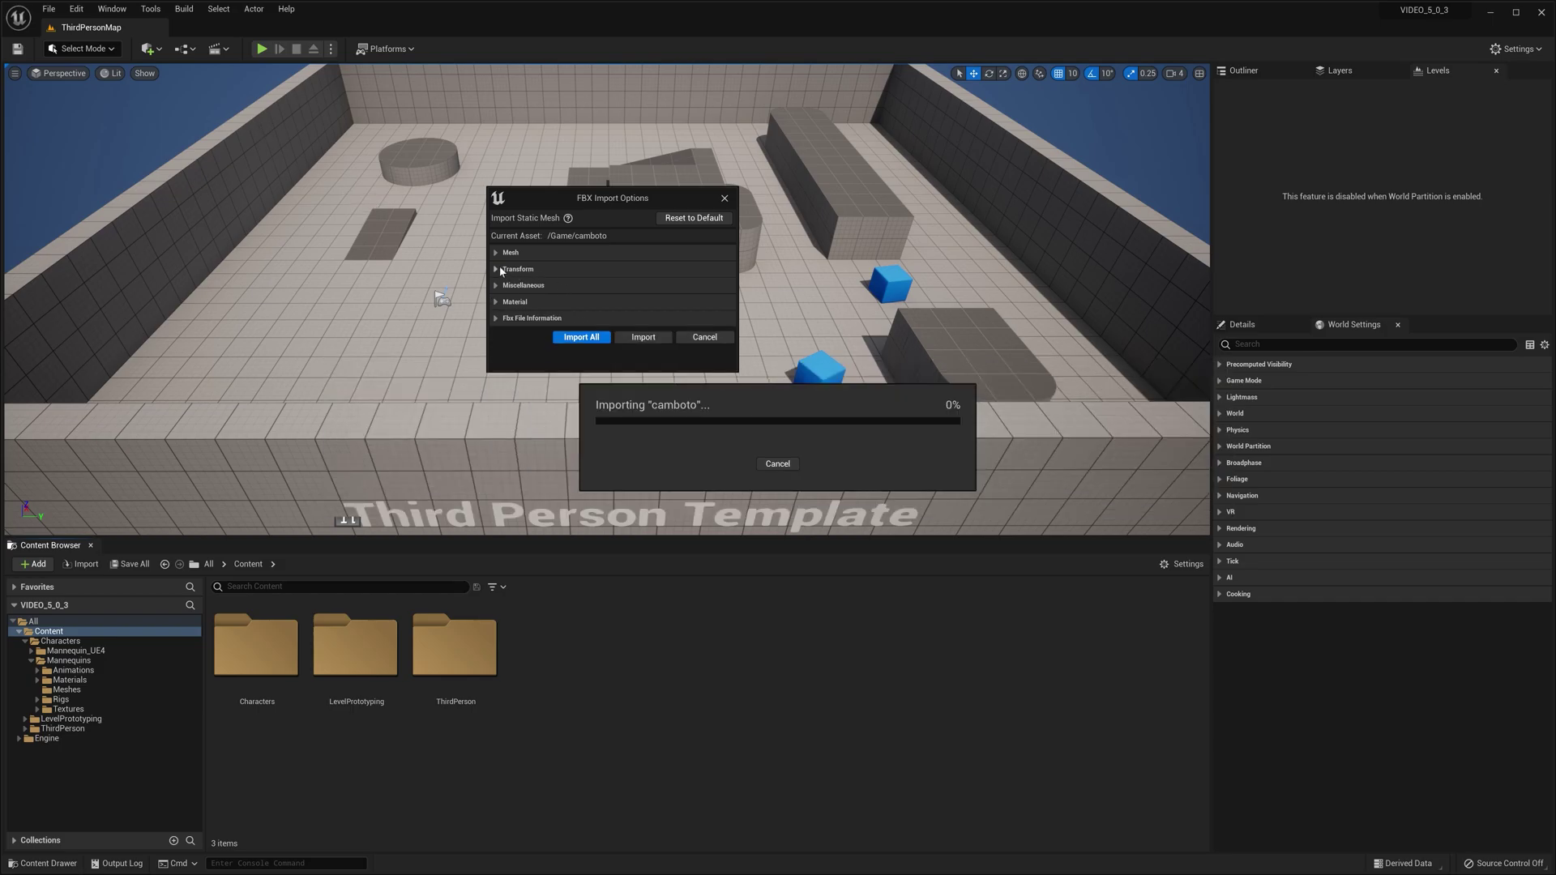
left_click(496, 269)
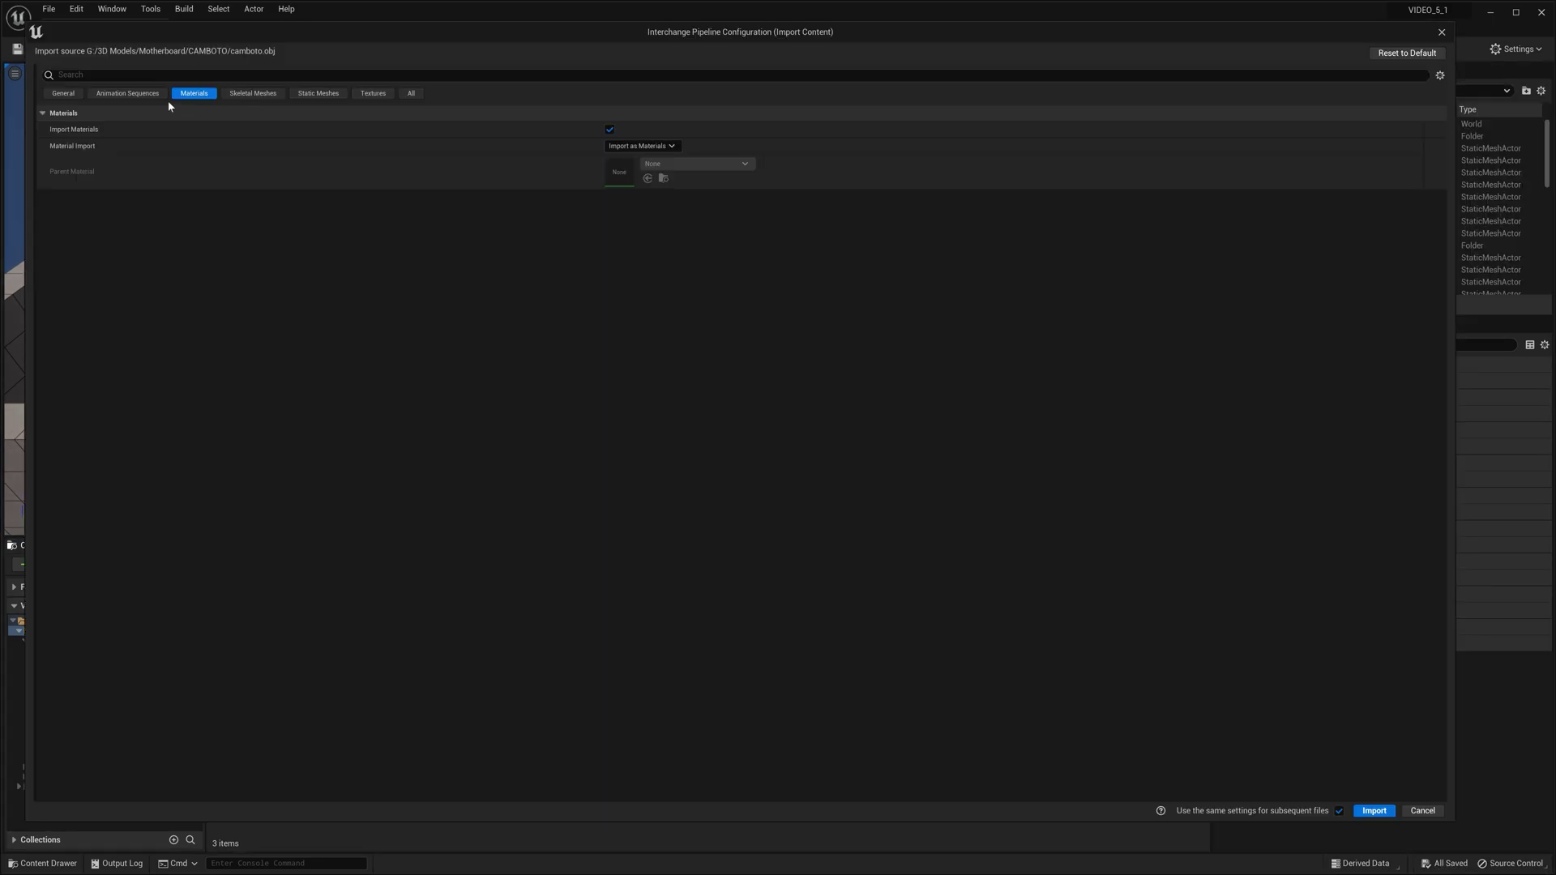
left_click(73, 94)
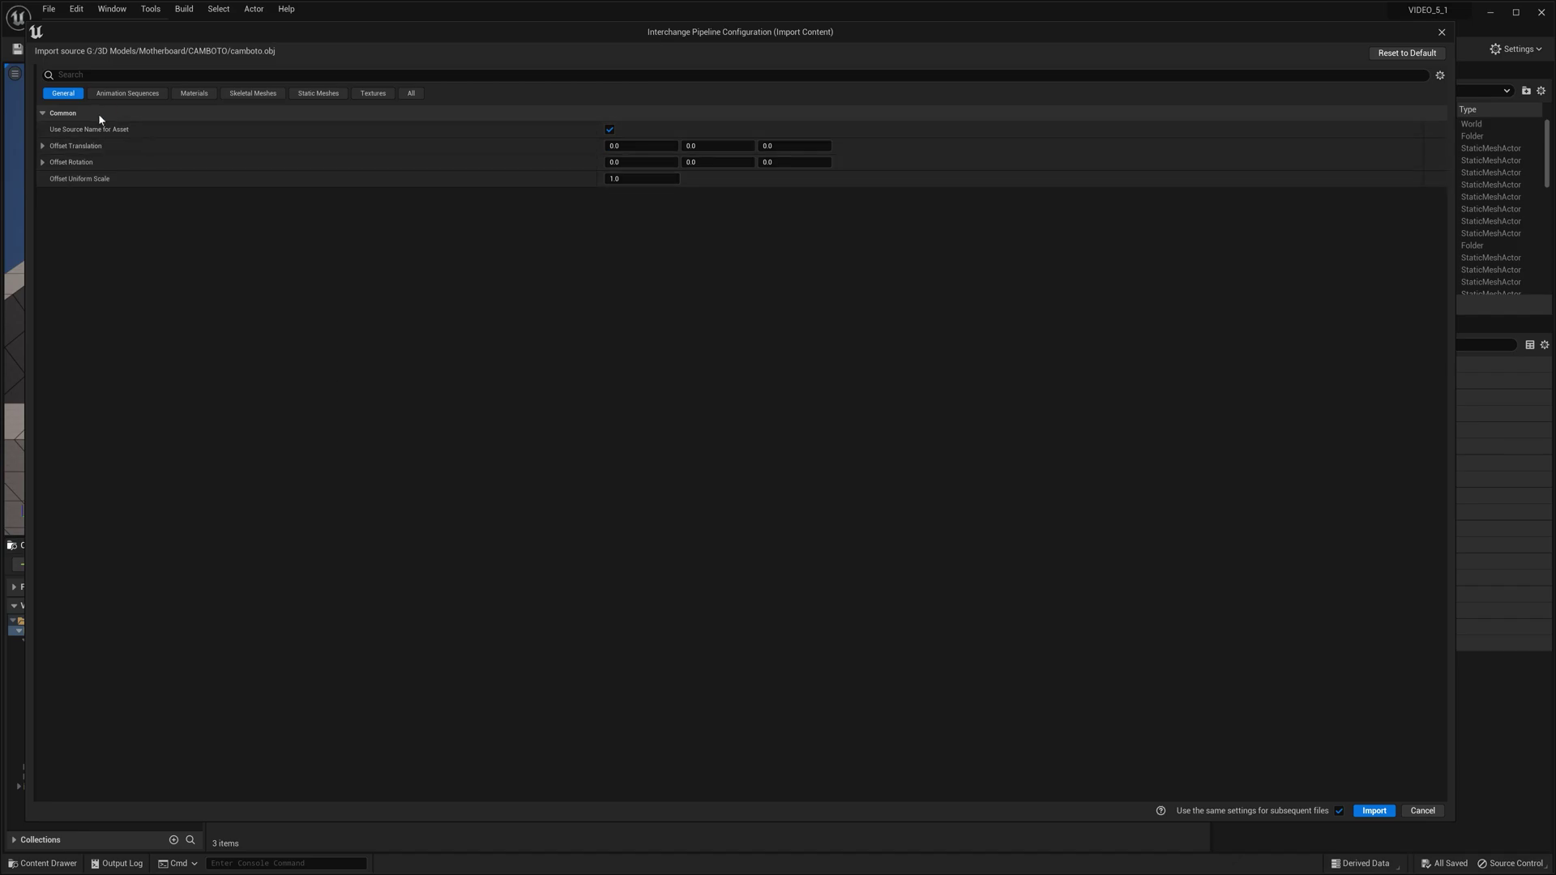
key("alt+Tab")
key("alt+Tab")
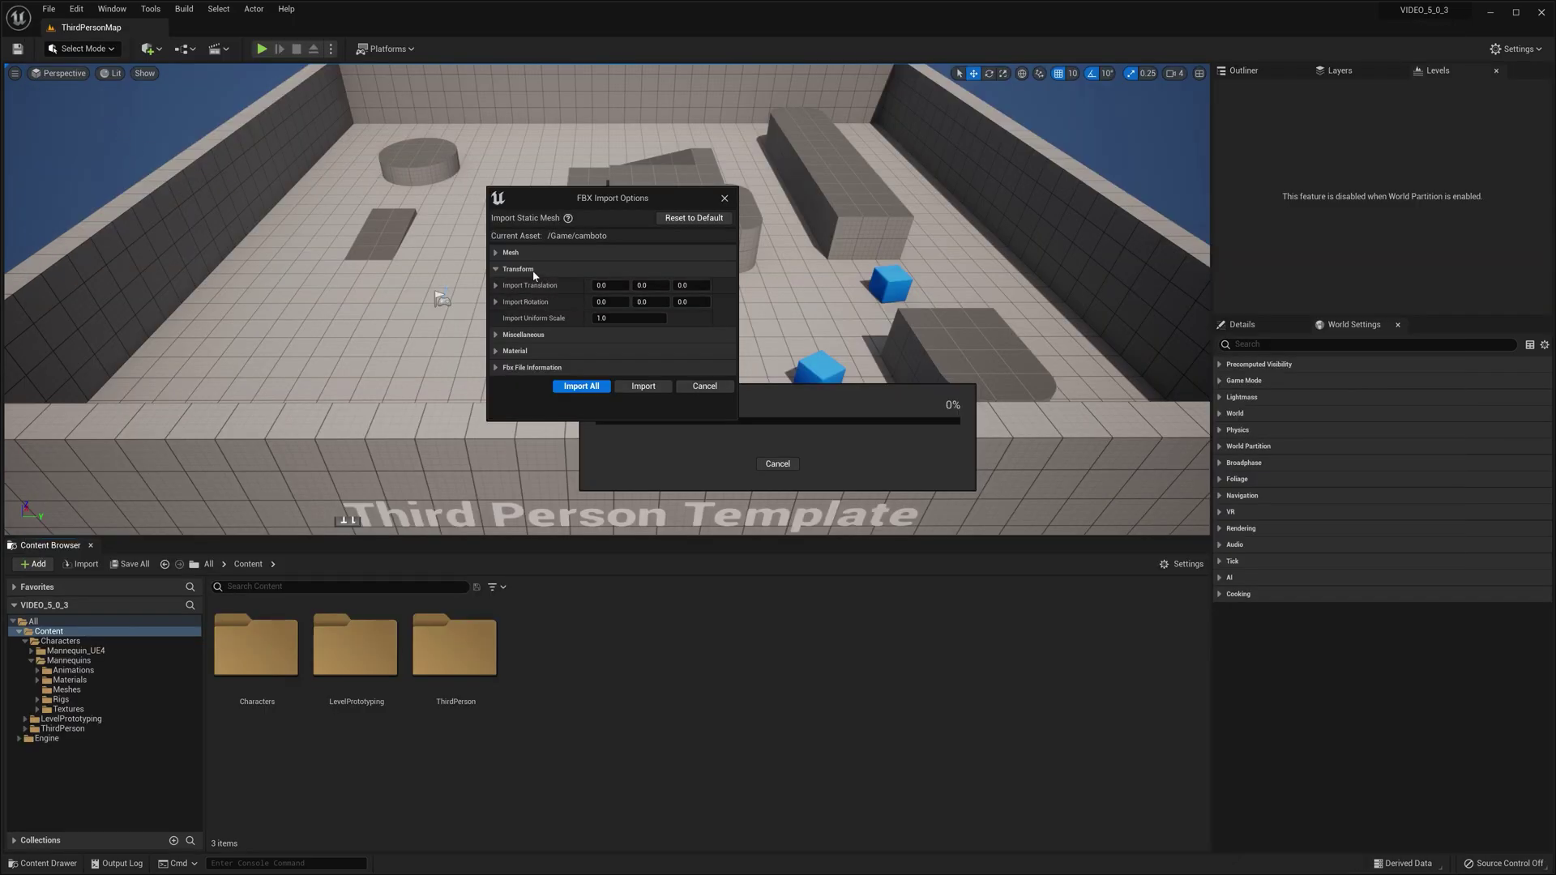
In the UE 5.0 FBX options, collapse Transform, expand Mesh, tick Generate Missing Collision and expand Advanced
key("alt+Tab")
key("alt+Tab")
key("alt+Tab")
left_click(517, 269)
left_click(511, 252)
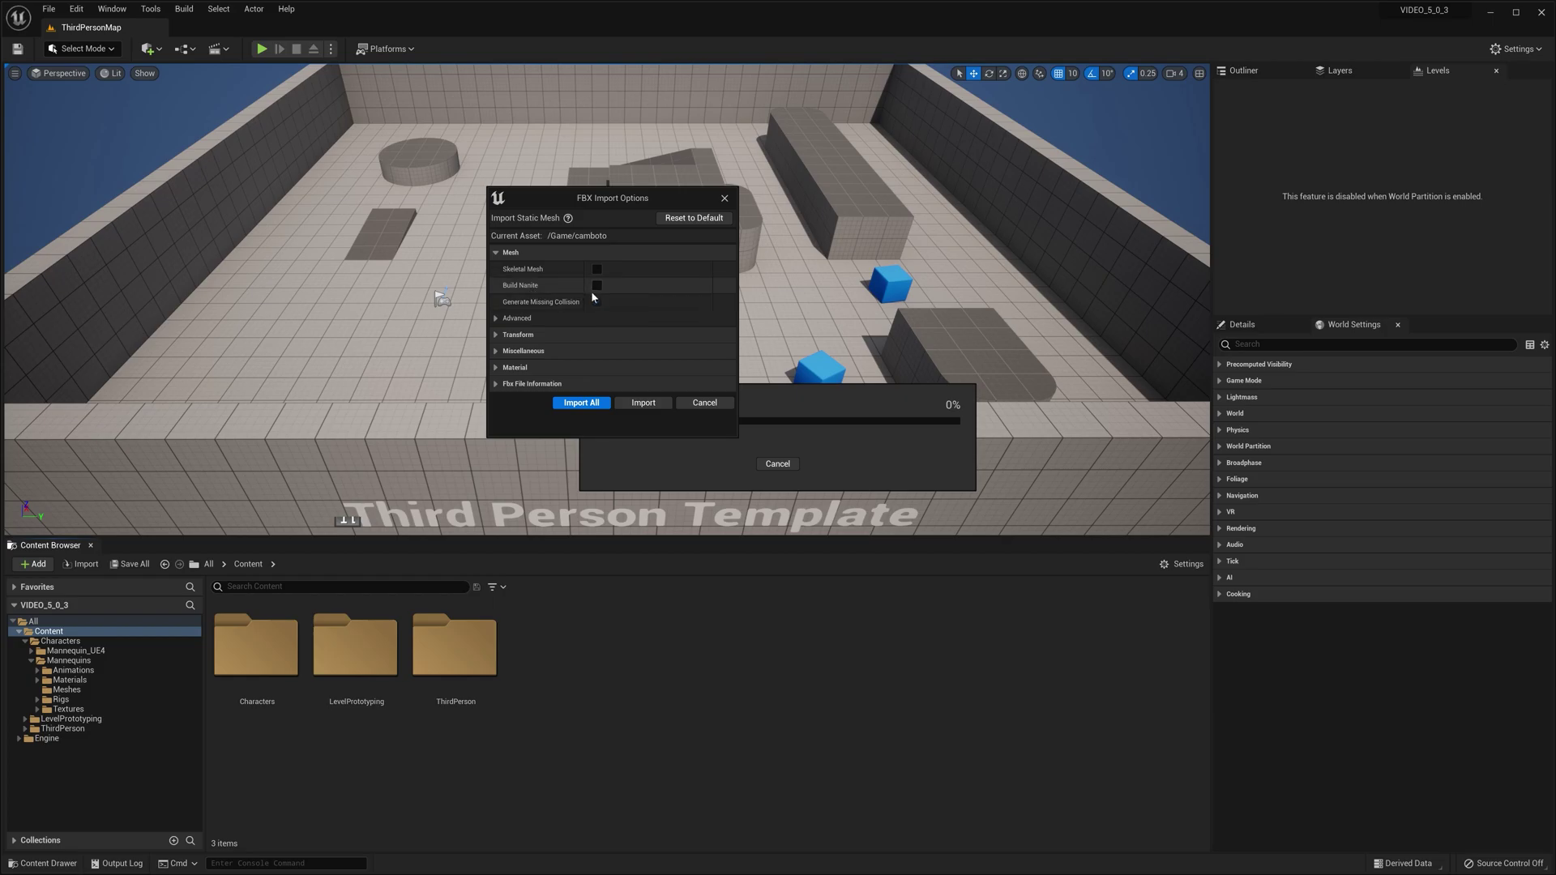
left_click(597, 303)
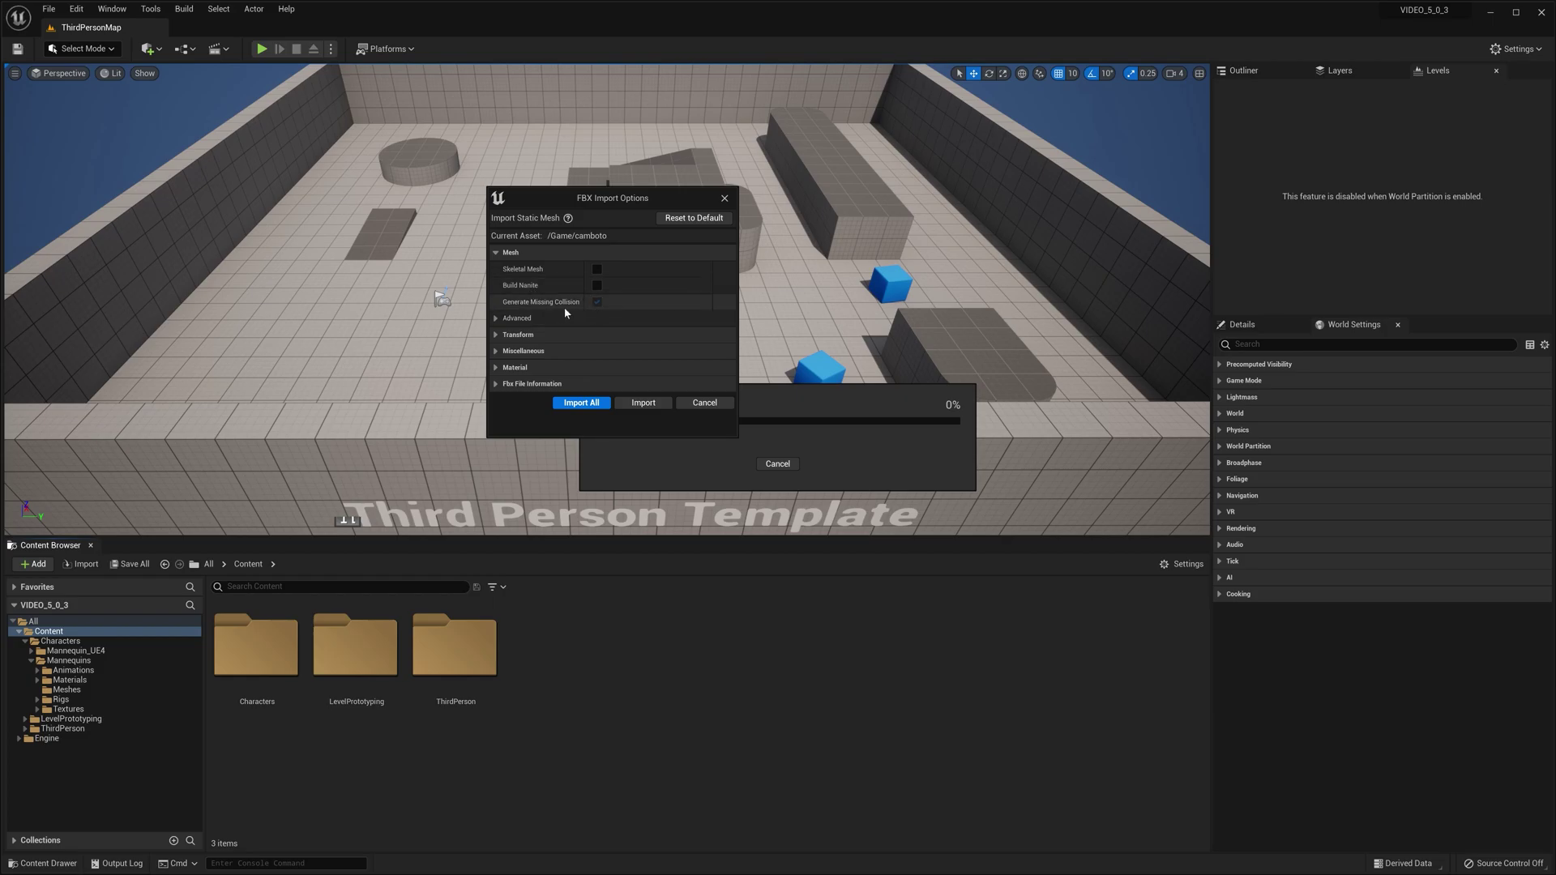
left_click(496, 319)
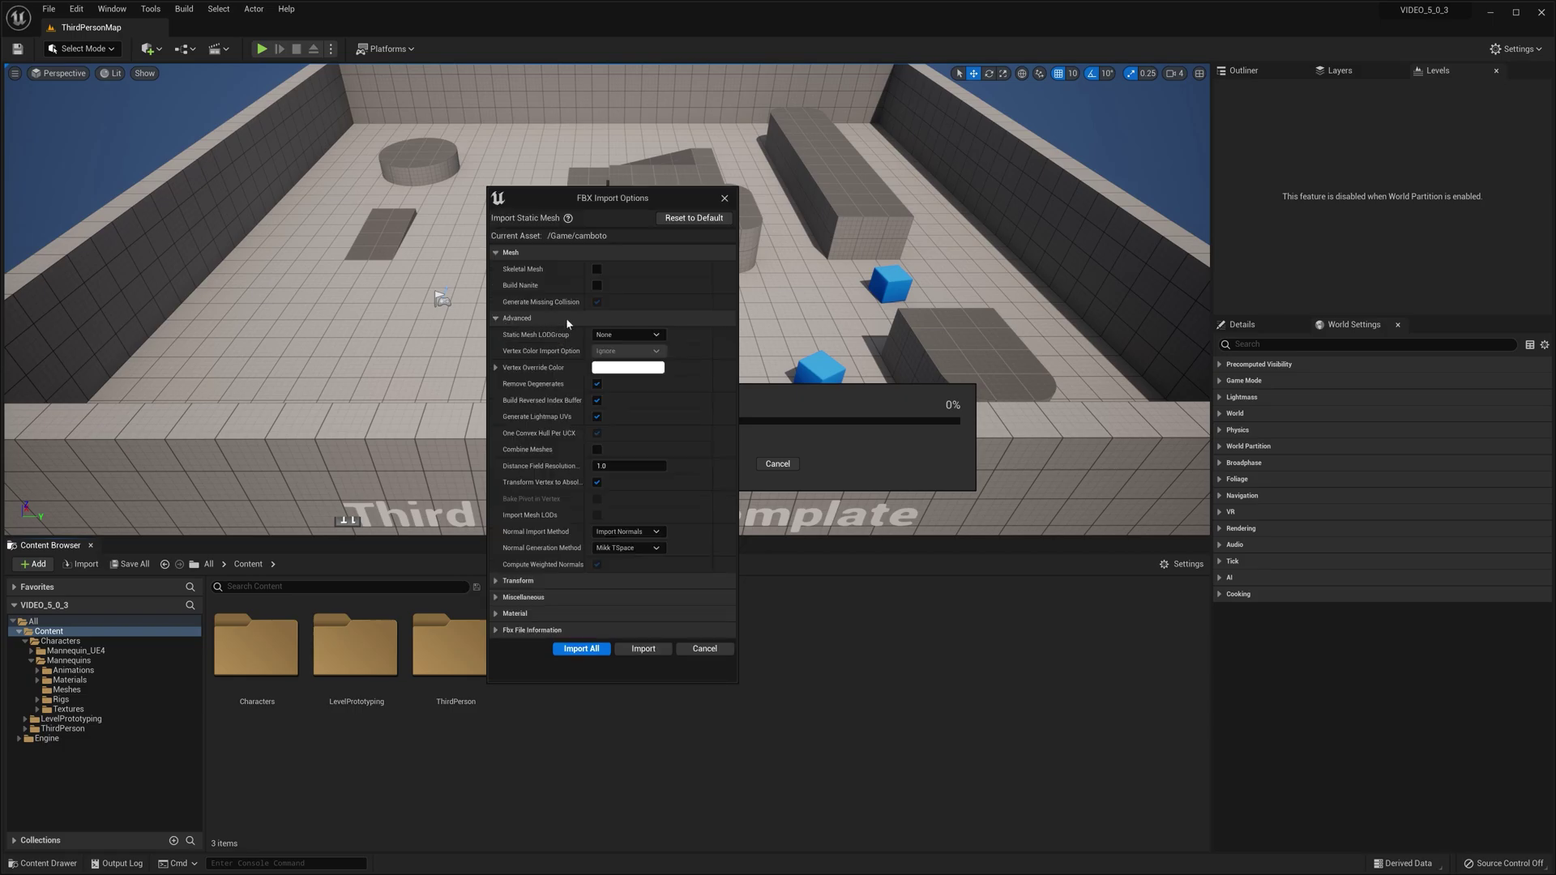
Show the Skeletal Meshes settings in the UE 5.1 Interchange dialog and compare them with UE 5.0
key("alt+Tab")
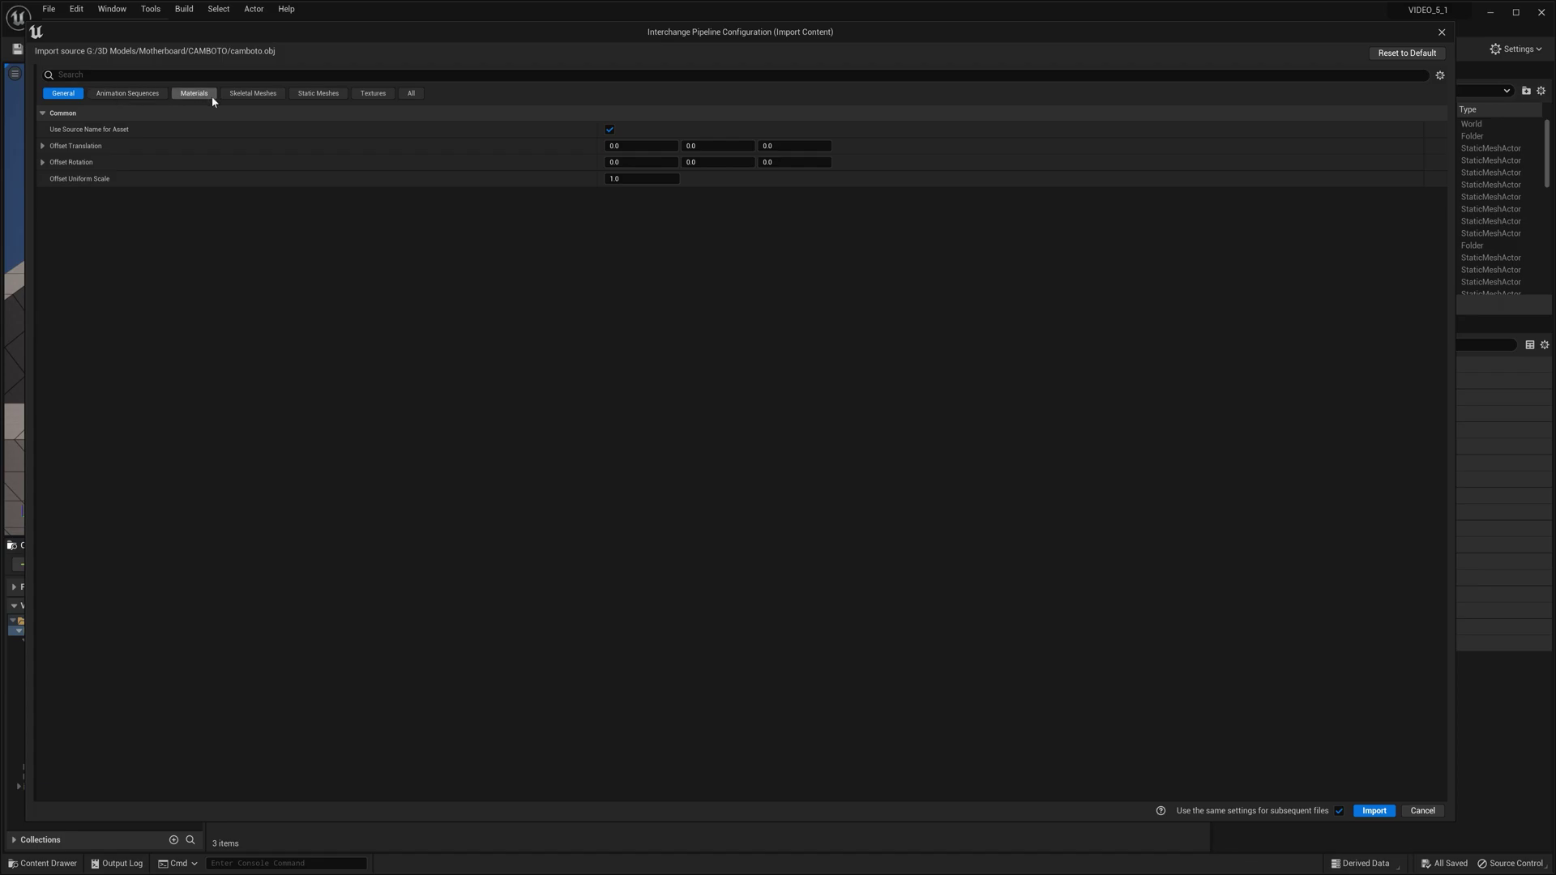
left_click(252, 94)
key("alt+Tab")
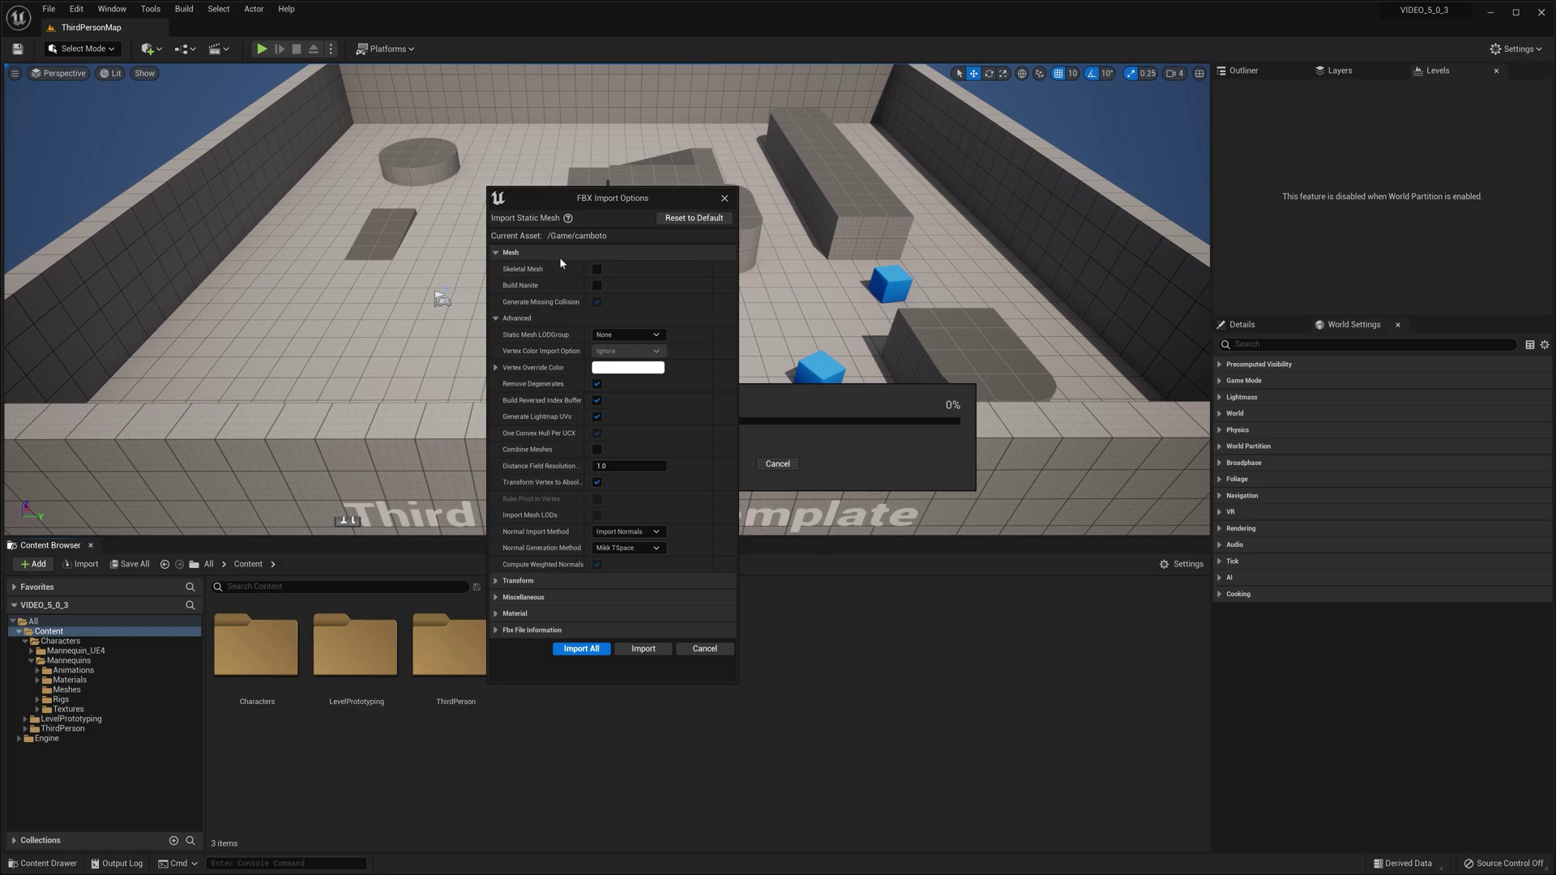
key("alt+Tab")
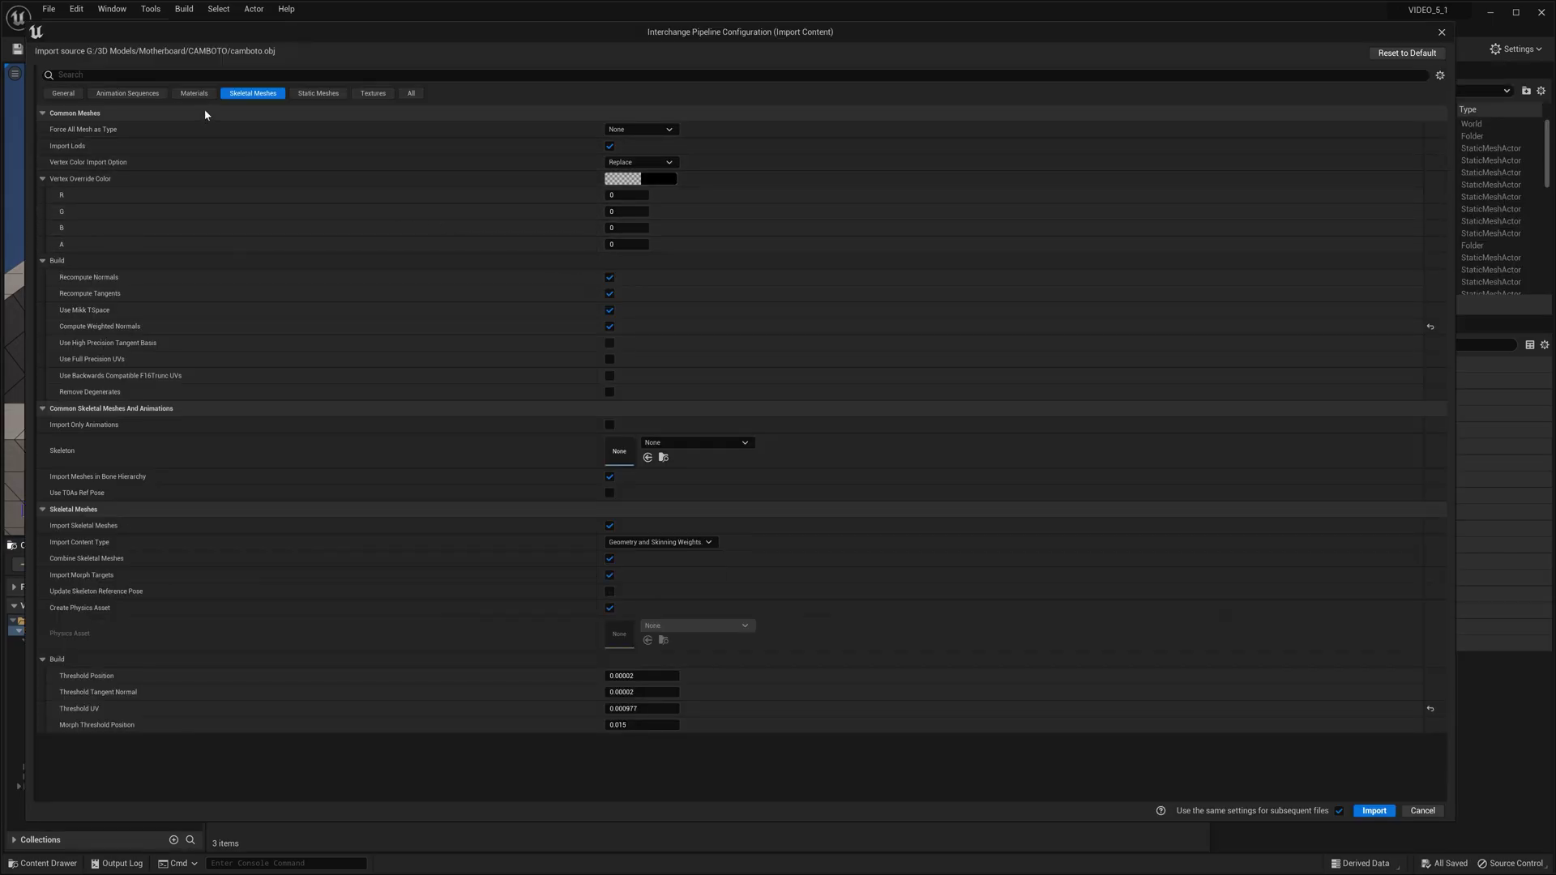
Switch between the Static Meshes and Skeletal Meshes tabs in UE 5.1 and compare them with UE 5.0
left_click(318, 95)
left_click(255, 97)
left_click(315, 94)
left_click(253, 95)
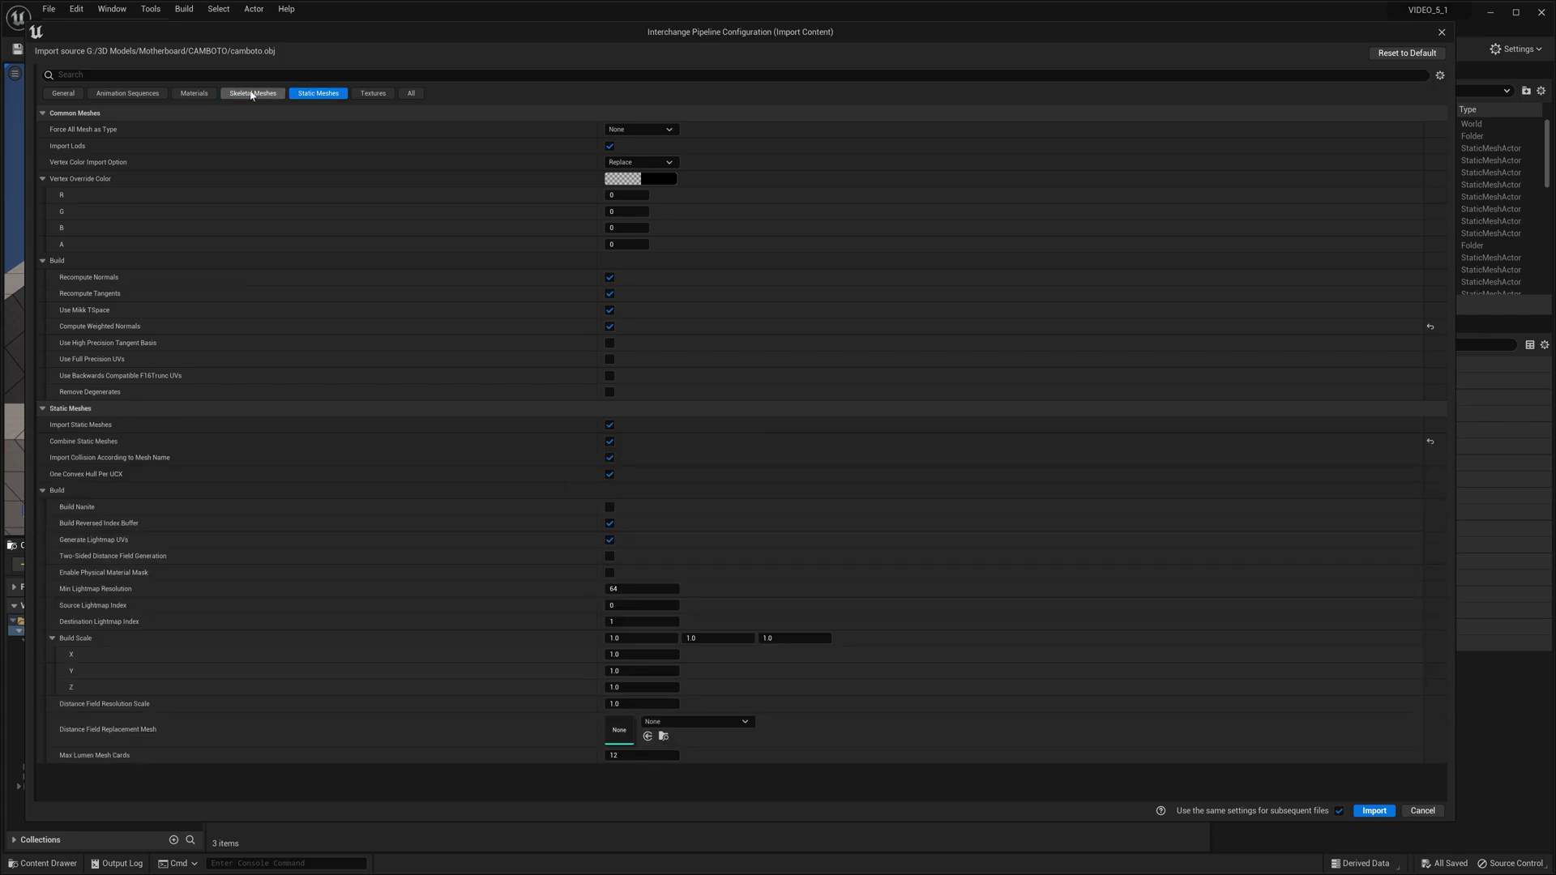
key("alt+Tab")
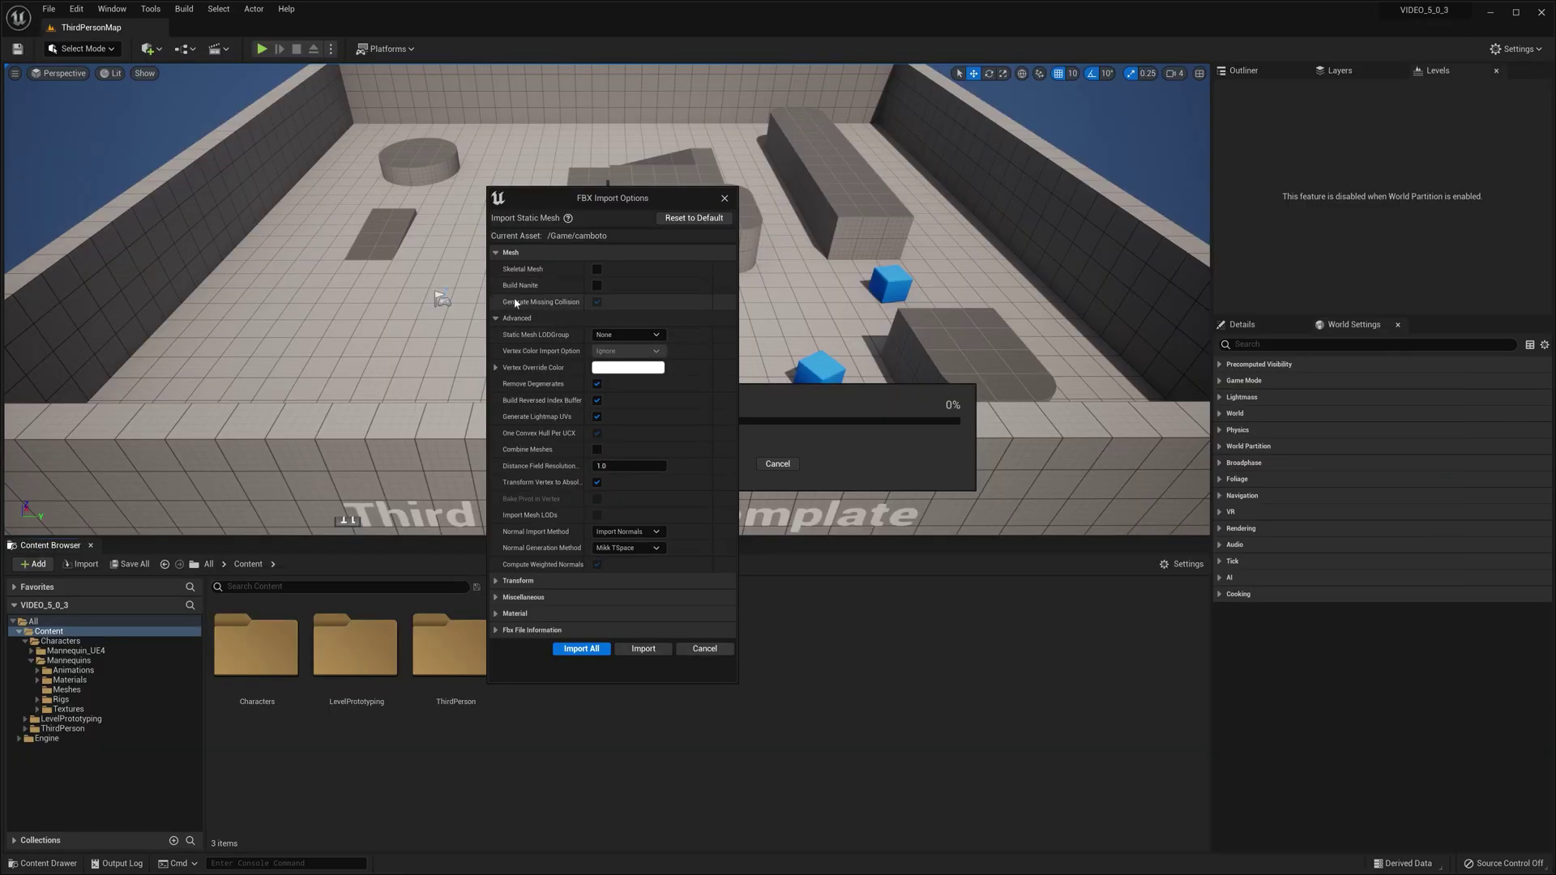
key("alt+Tab")
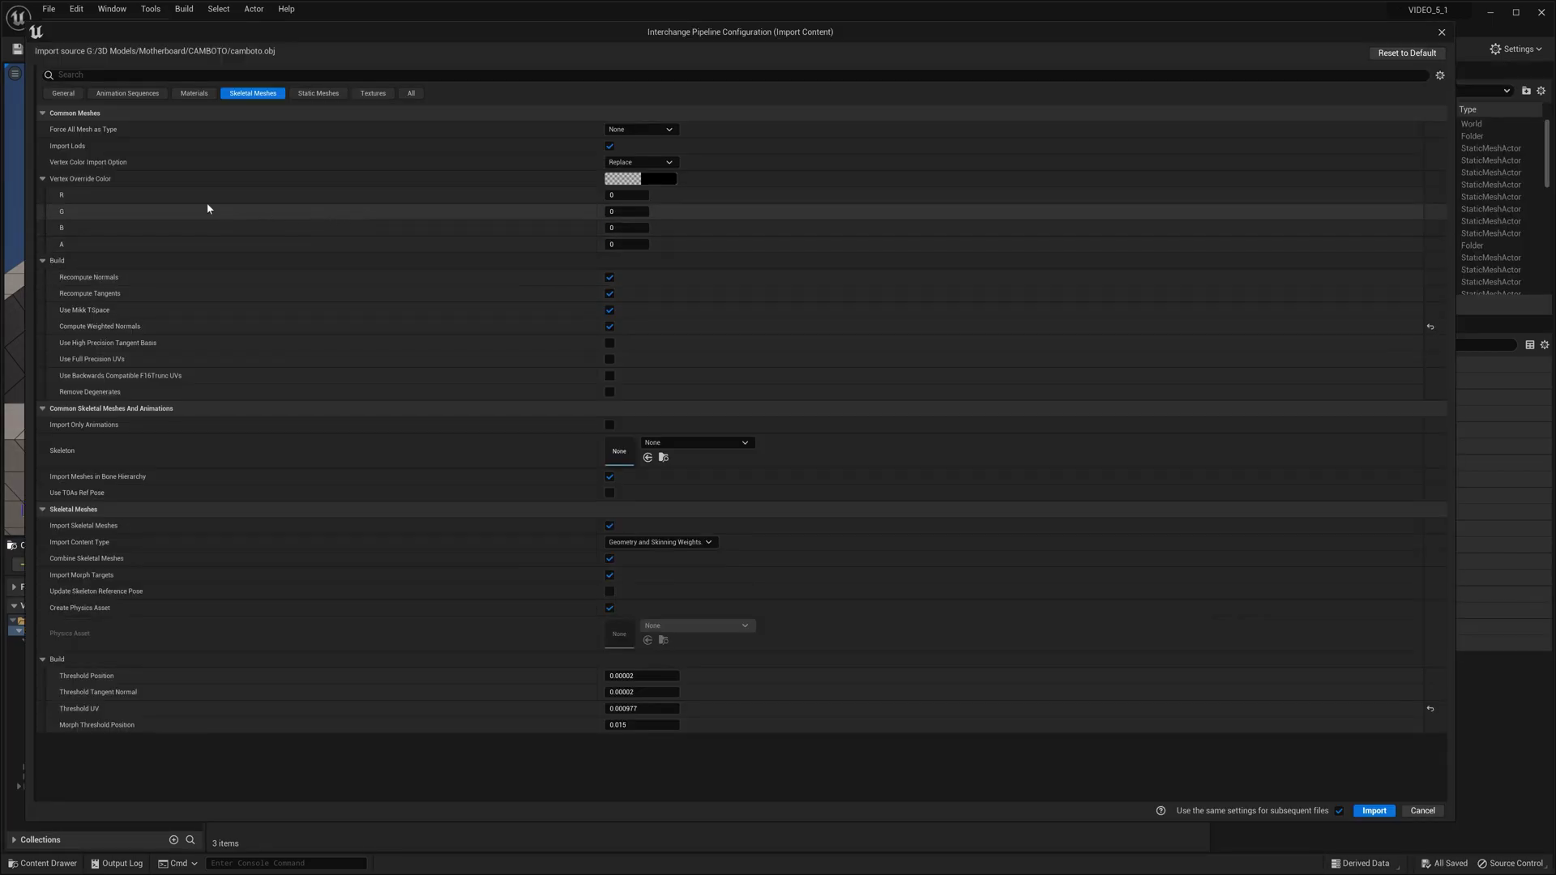
Fold Vertex Override Color, Build and both skeletal groups, then view the Force All Mesh as Type choices
left_click(43, 179)
left_click(42, 196)
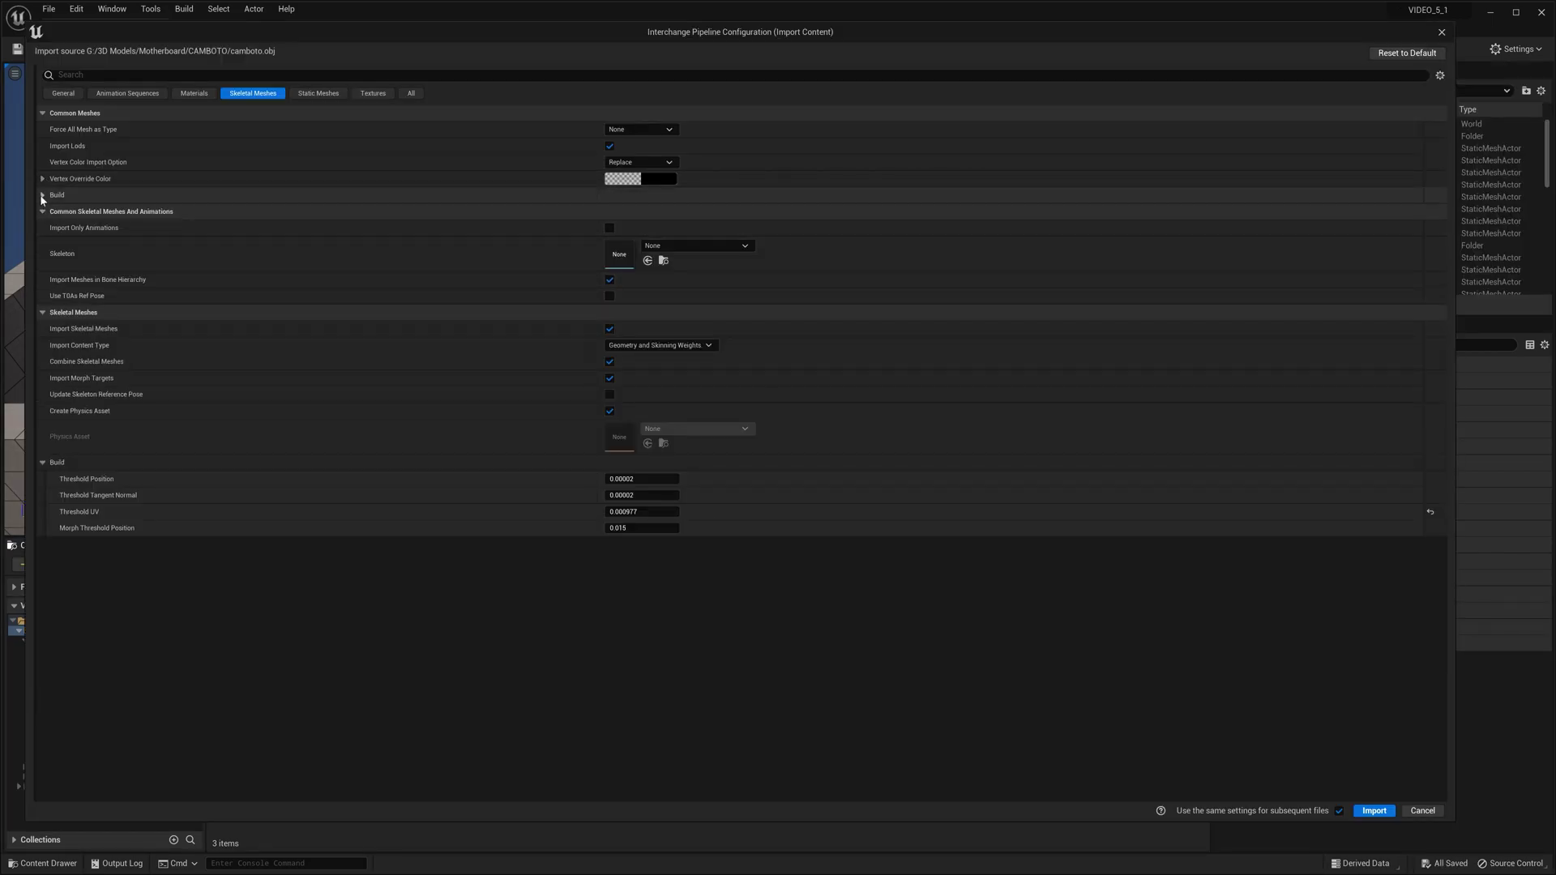
left_click(42, 212)
left_click(42, 228)
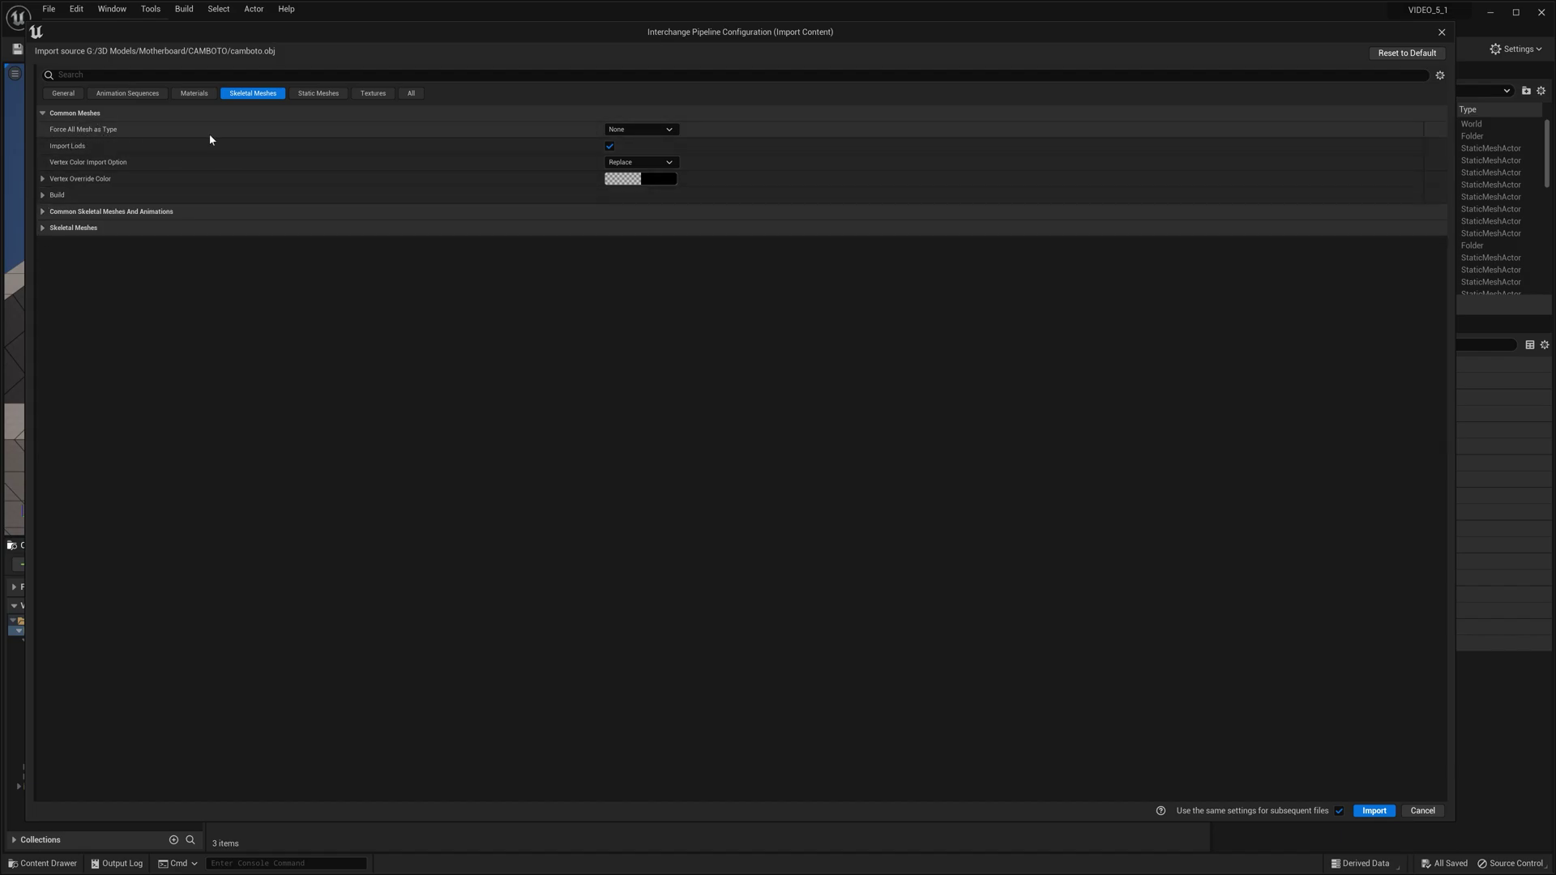
left_click(641, 130)
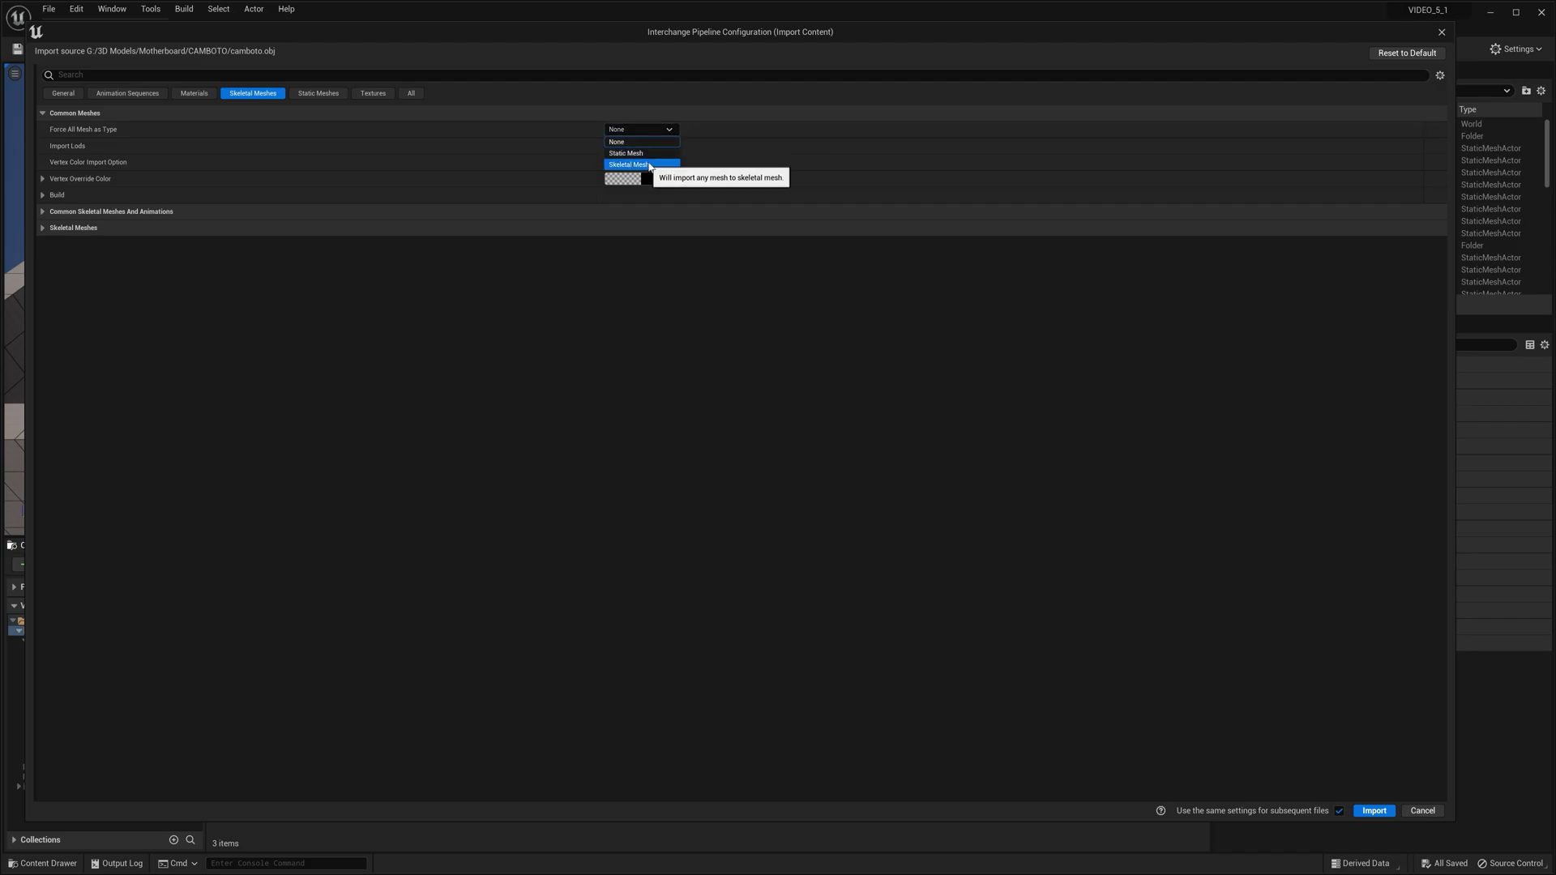
key("alt+Tab")
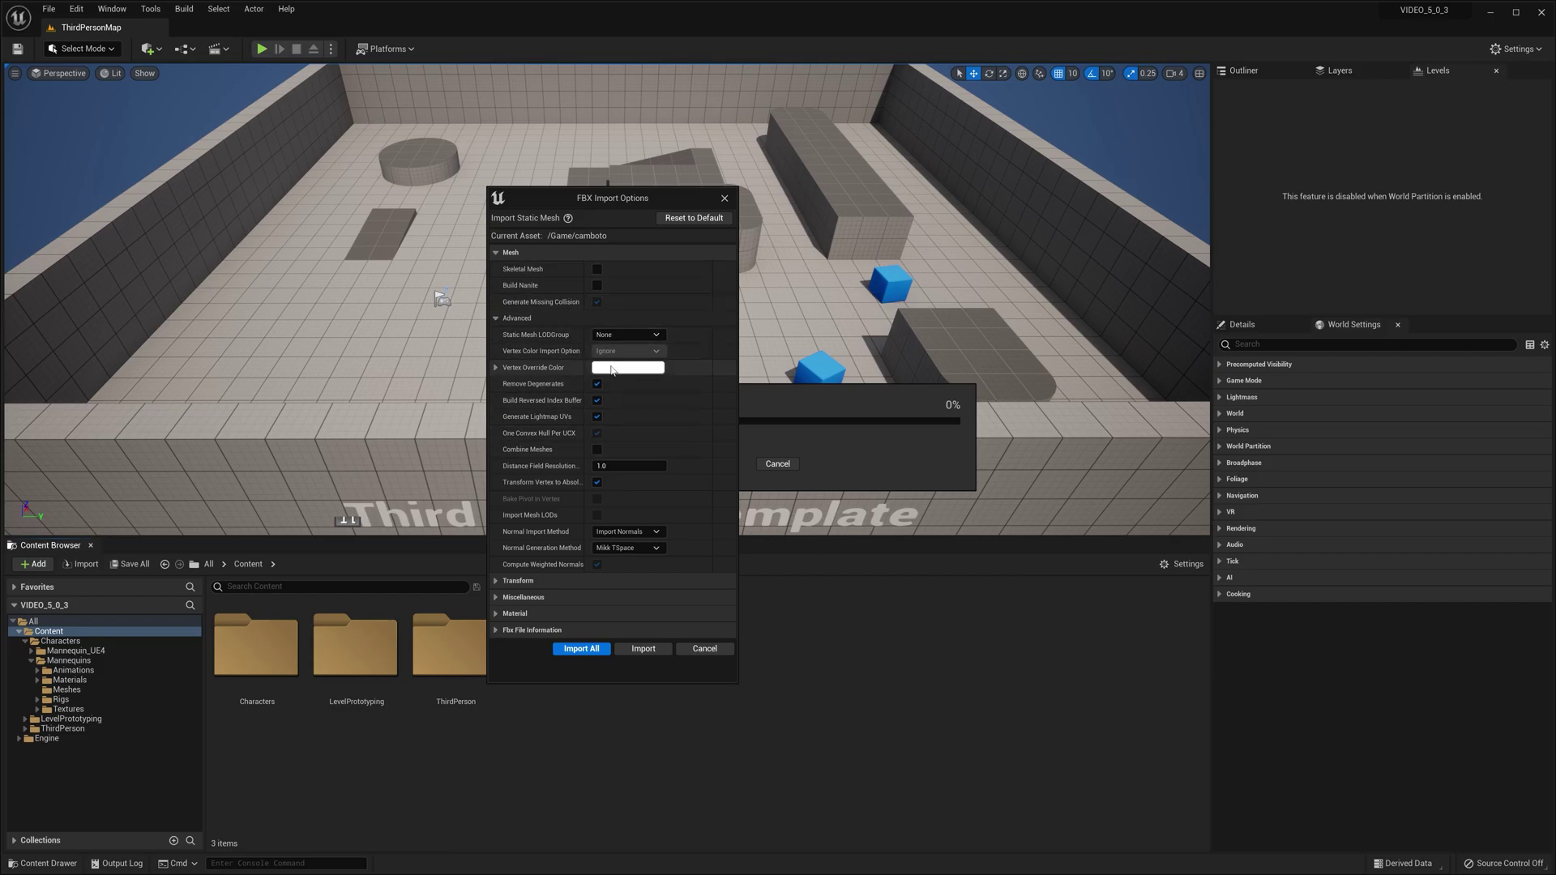
In UE 5.1, view the Vertex Override Color RGBA values, fold them again and expand Build
key("alt+Tab")
key("Tab")
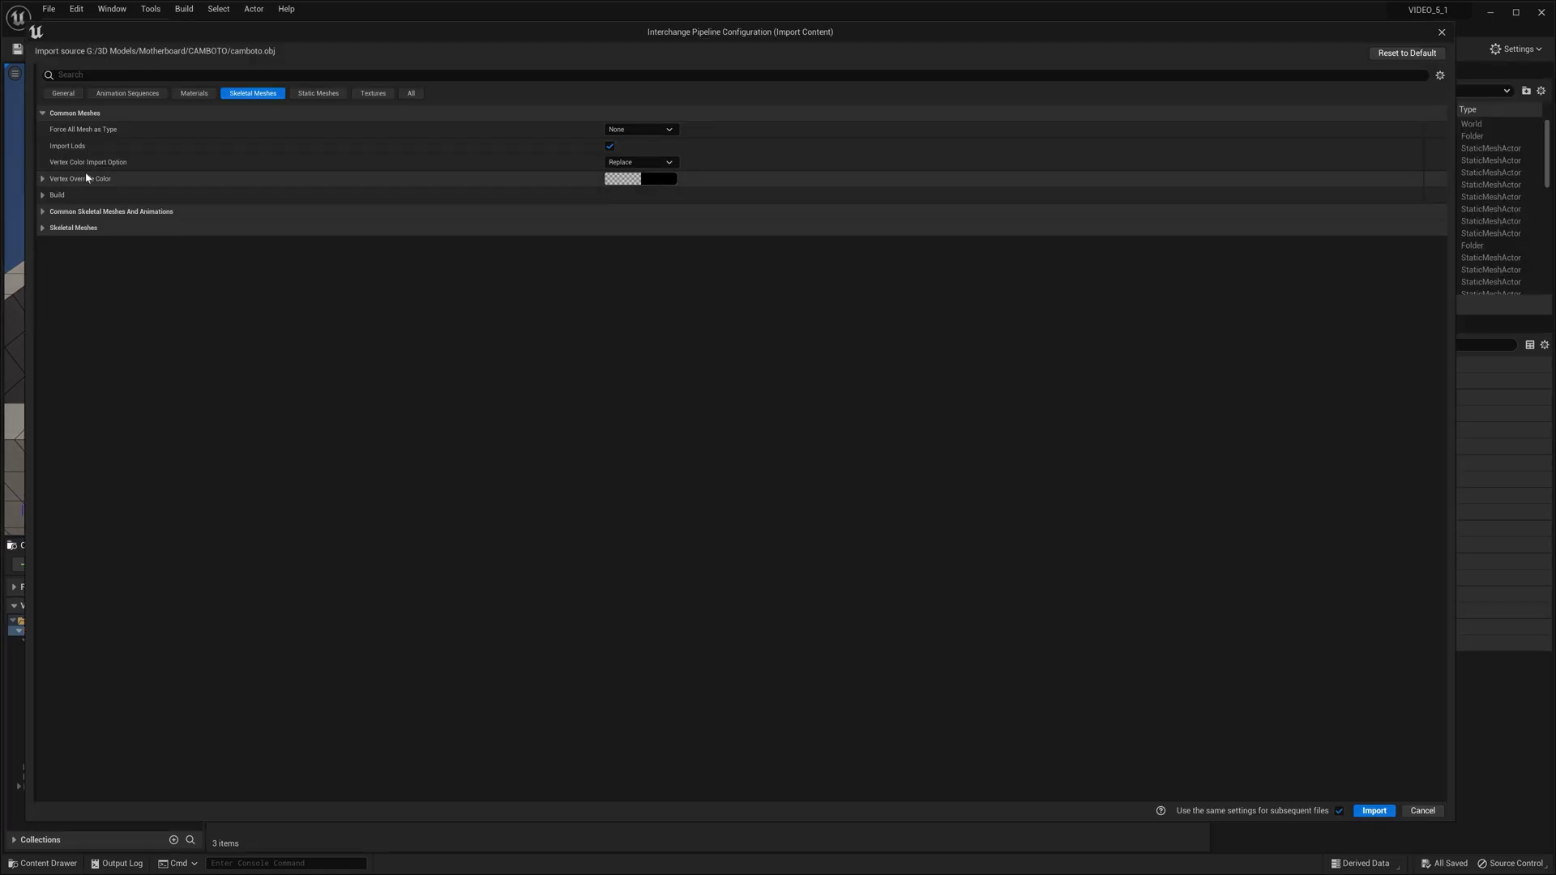
left_click(44, 180)
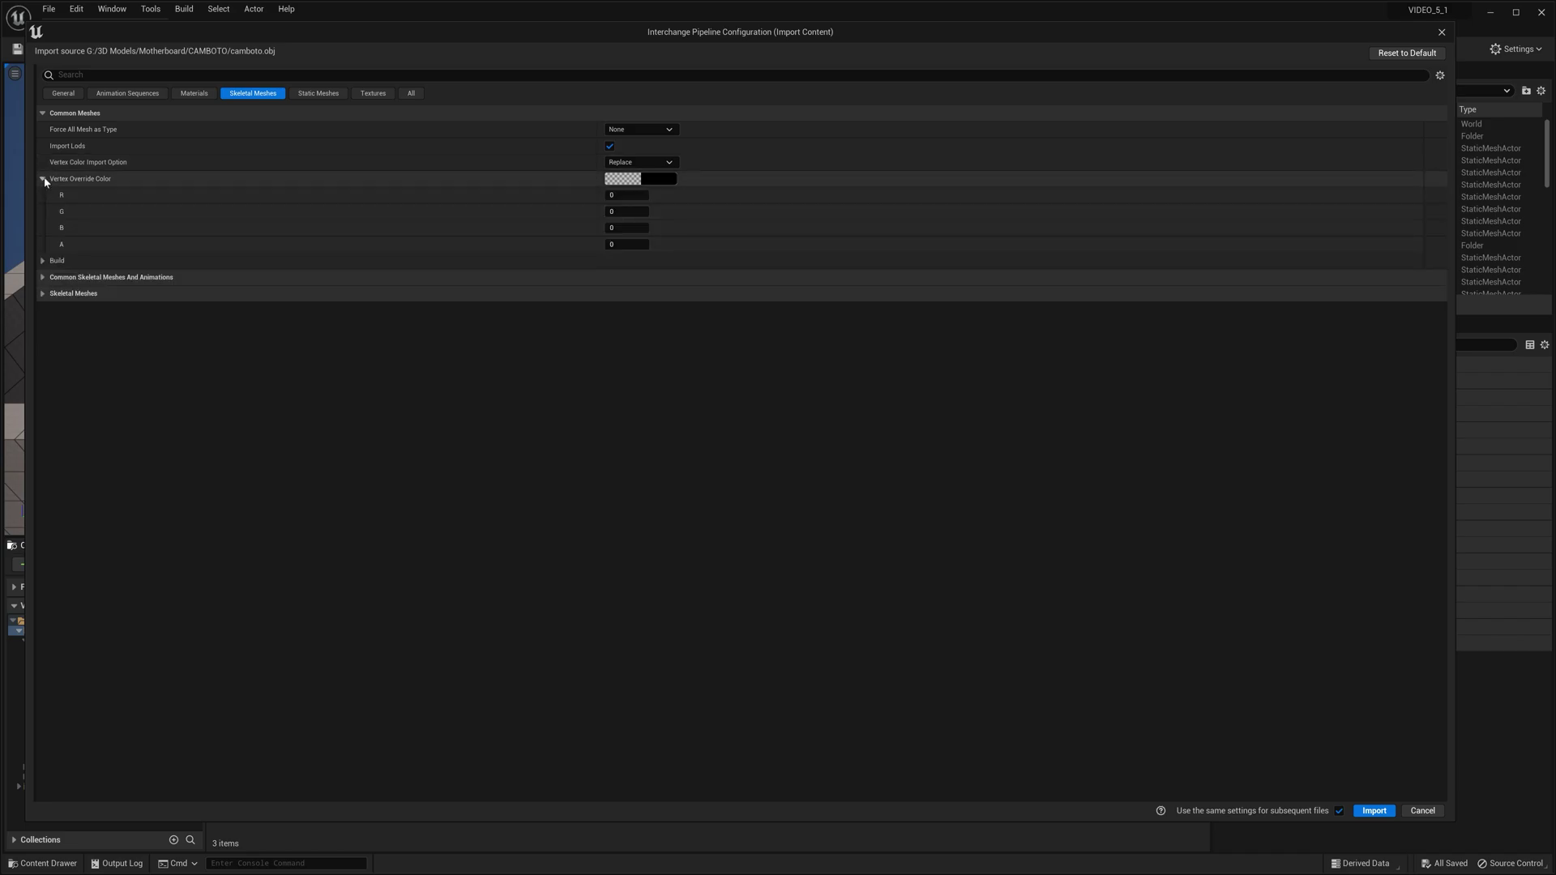
left_click(43, 179)
left_click(43, 196)
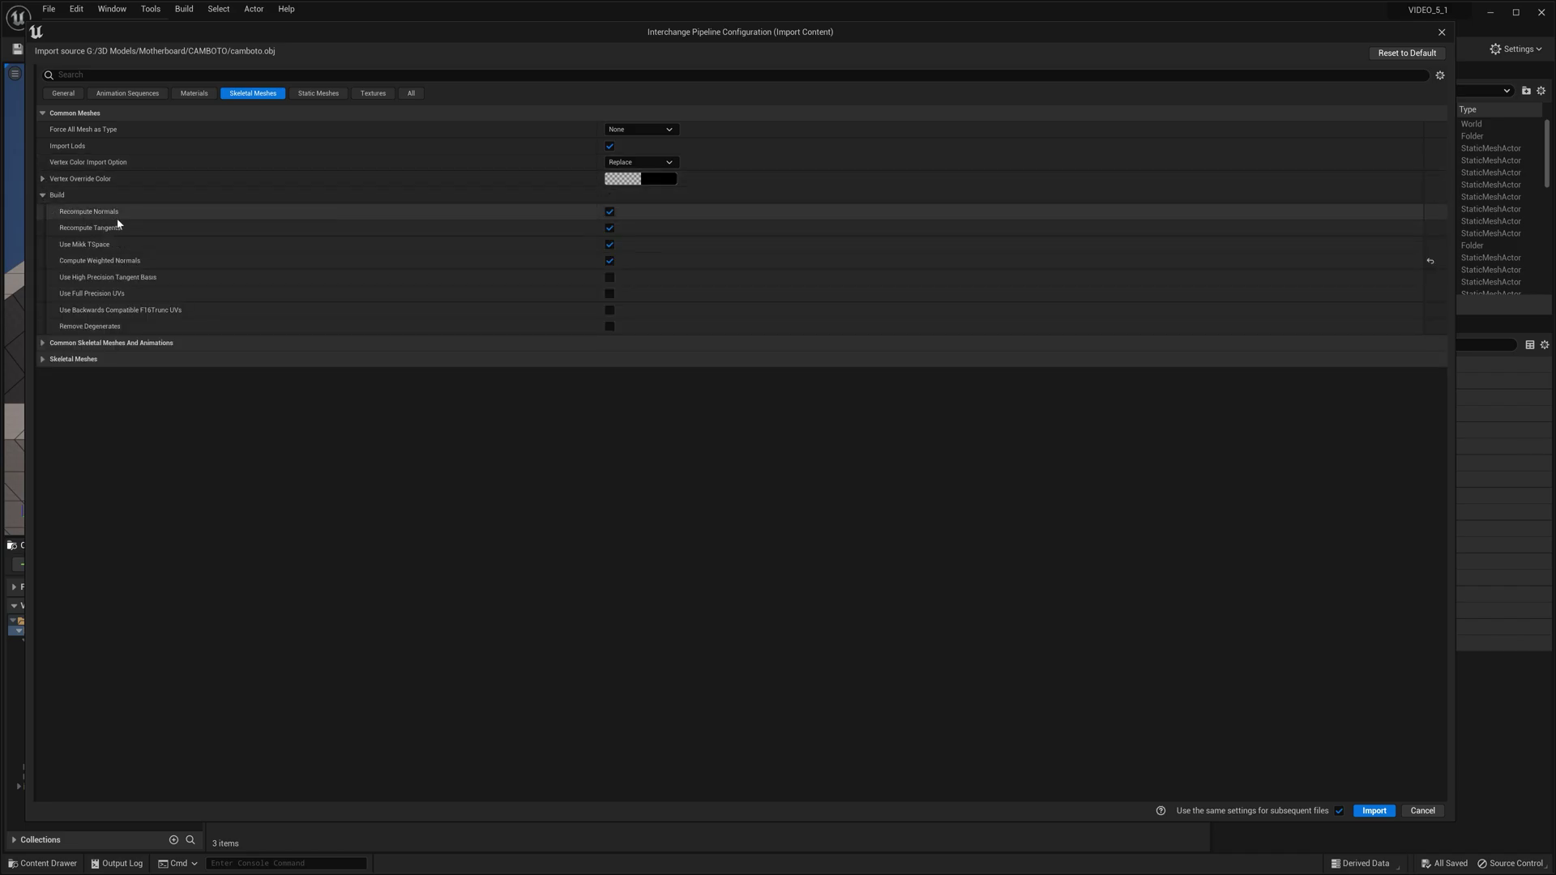
Compare with UE 5.0, expand both skeletal groups in UE 5.1, then show Static Meshes settings
key("alt+Tab")
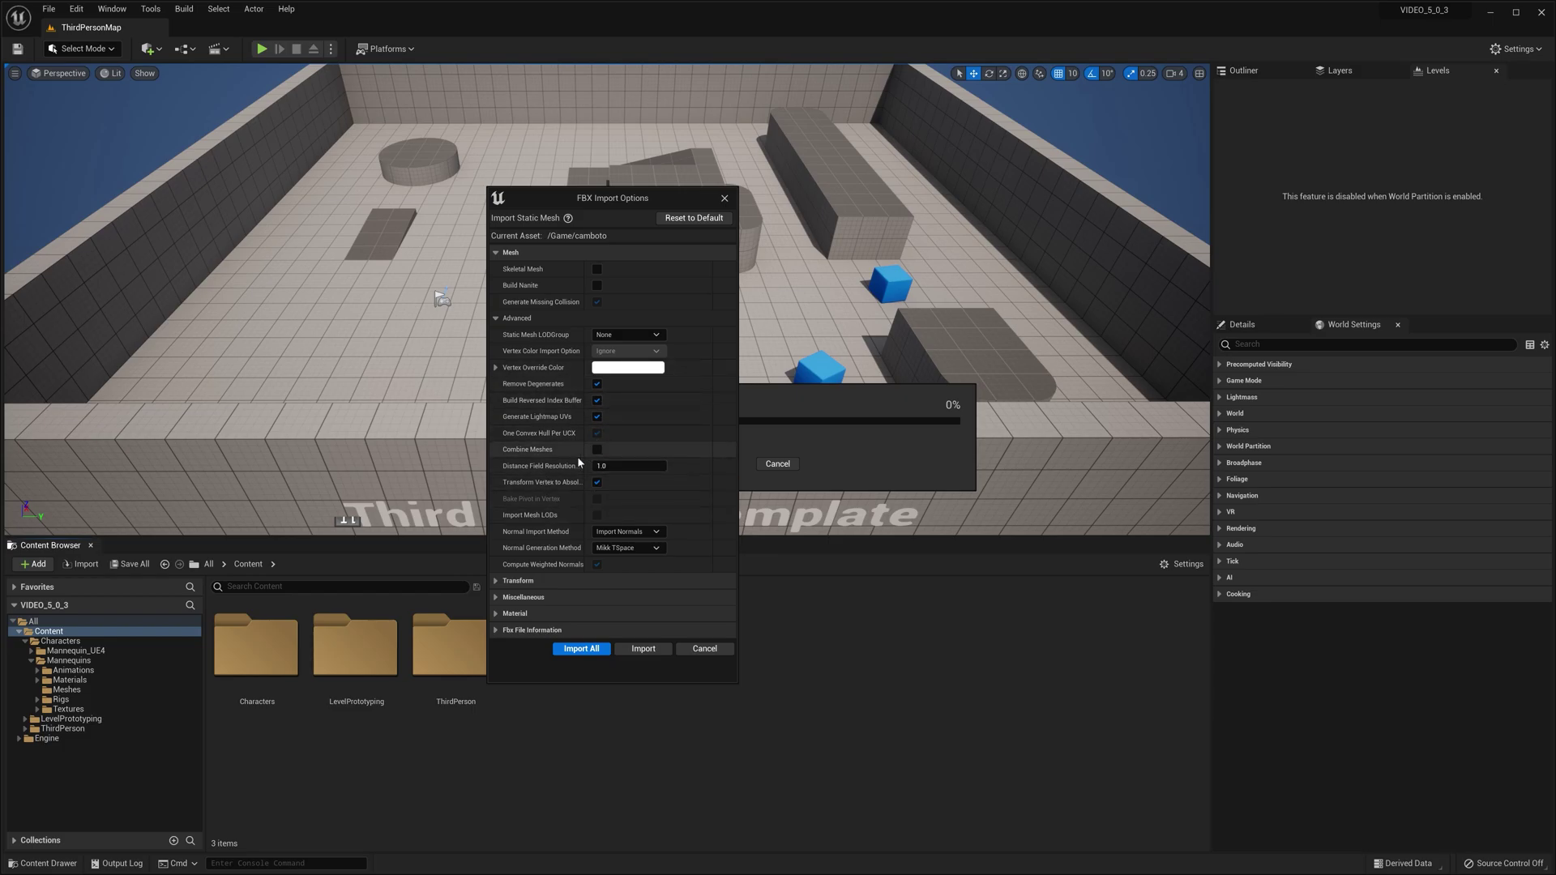
key("alt+Tab")
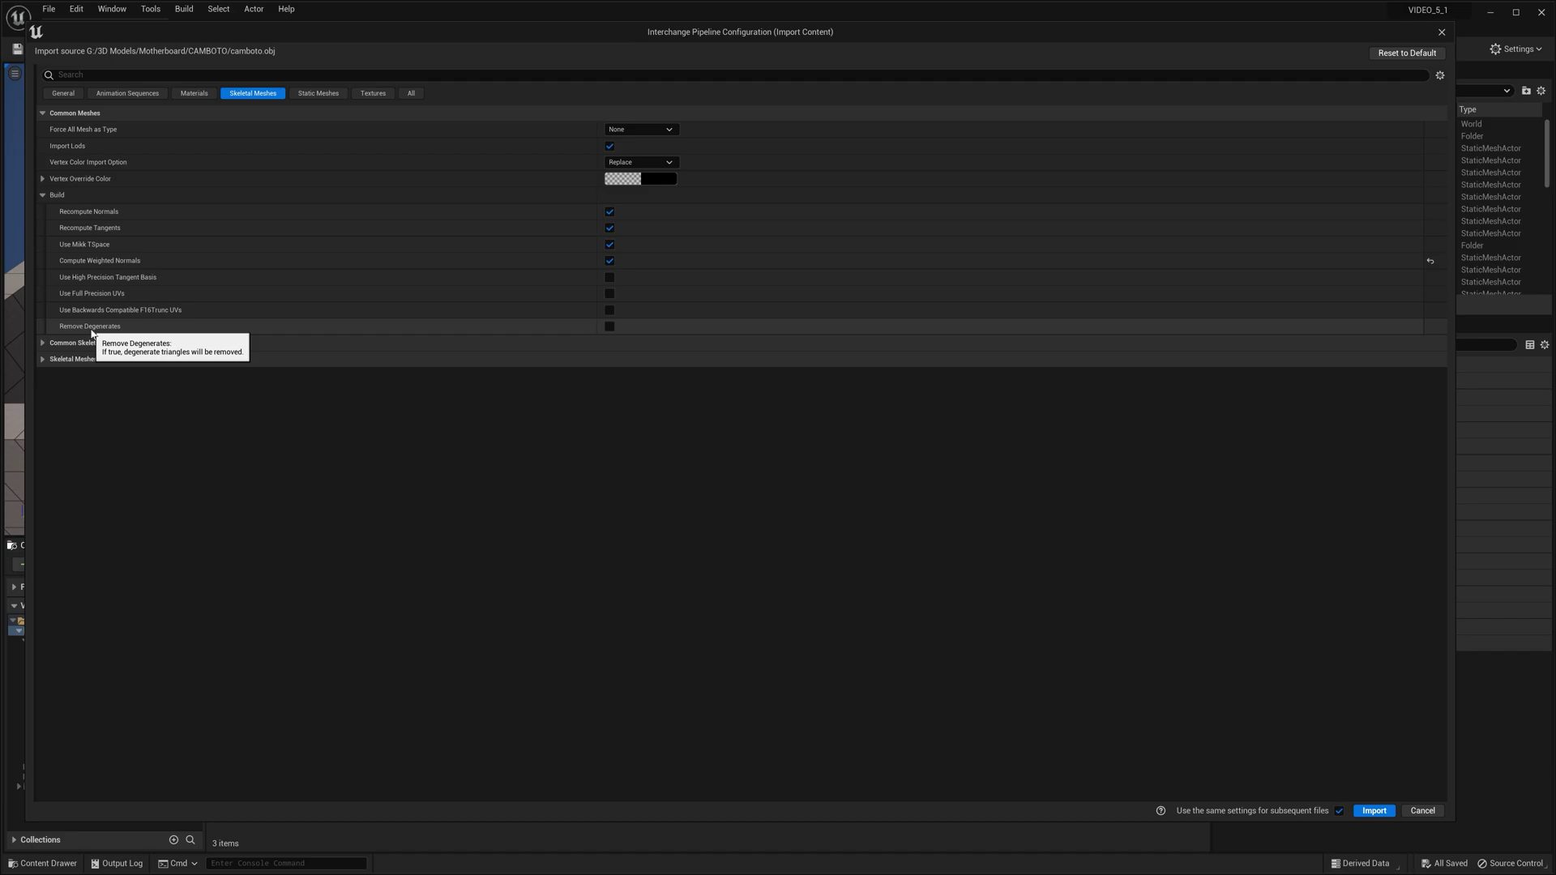
left_click(113, 343)
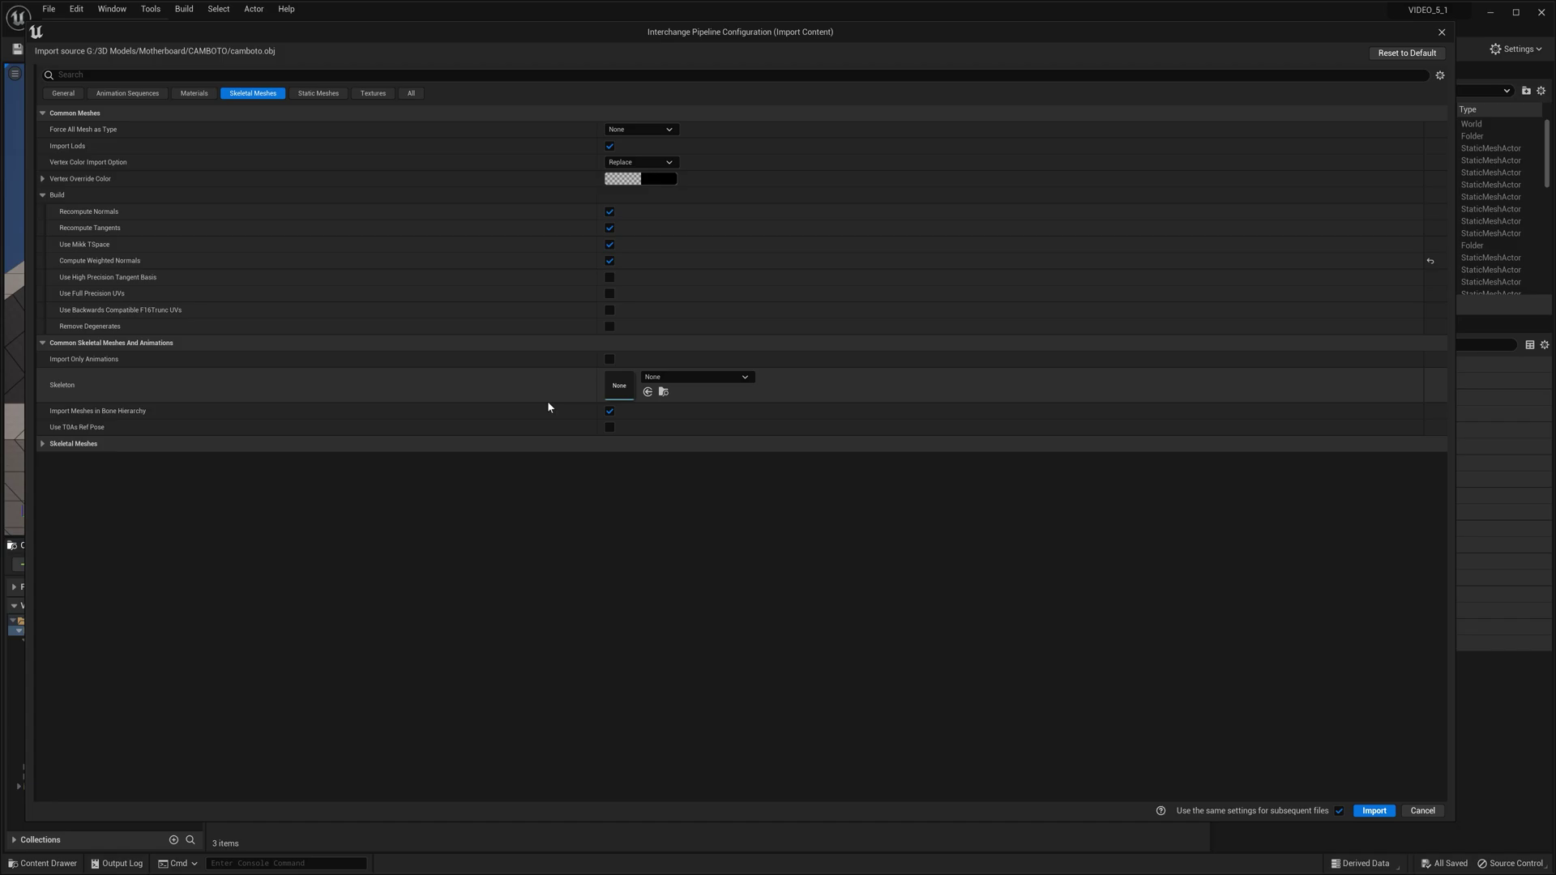
left_click(464, 443)
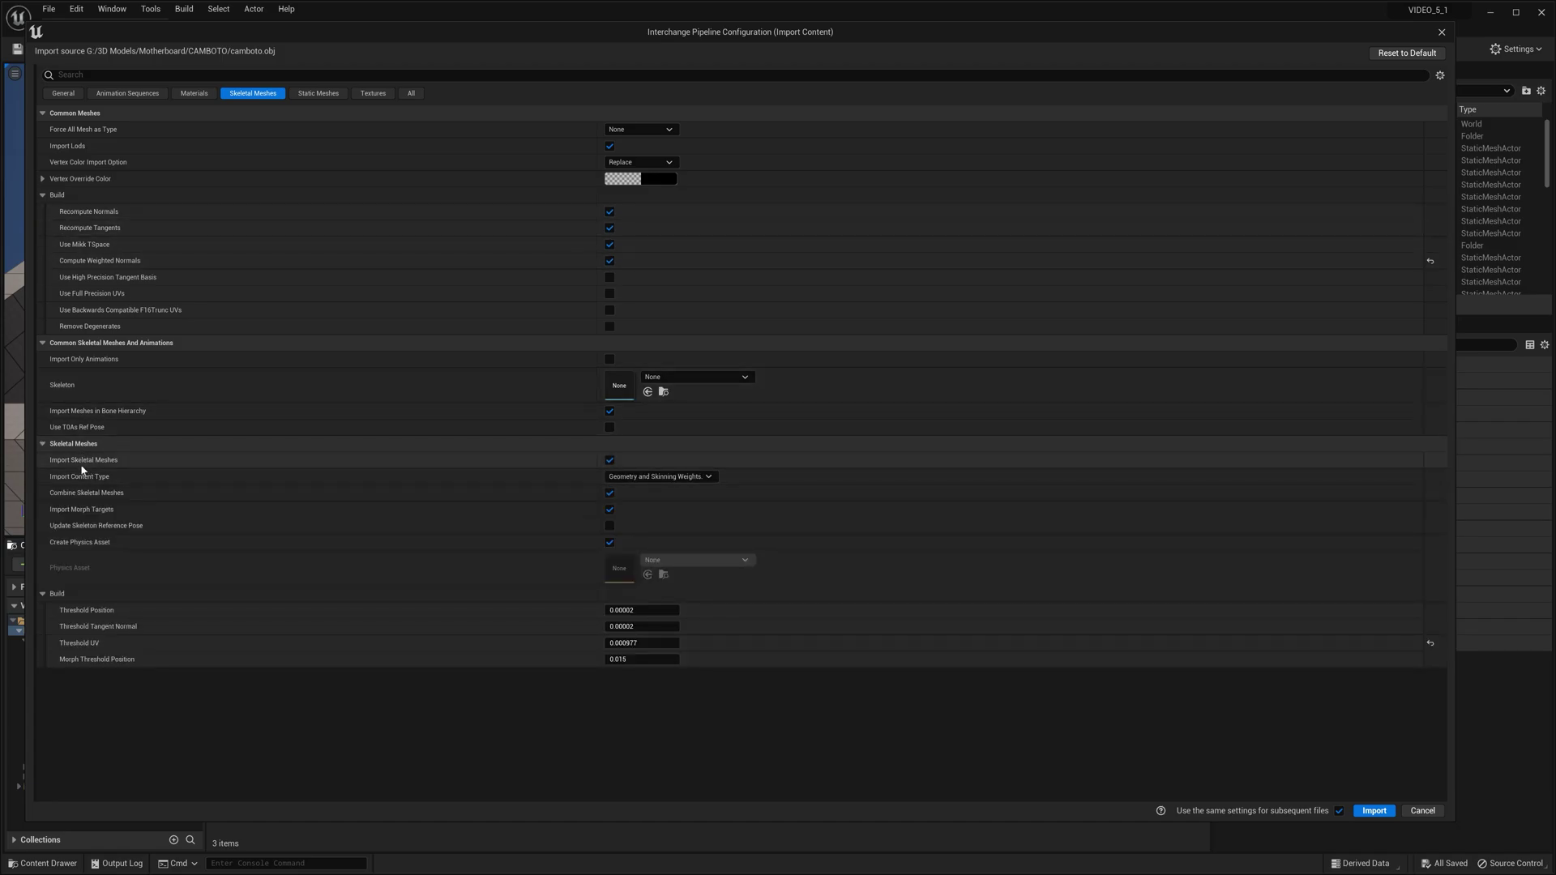
left_click(318, 93)
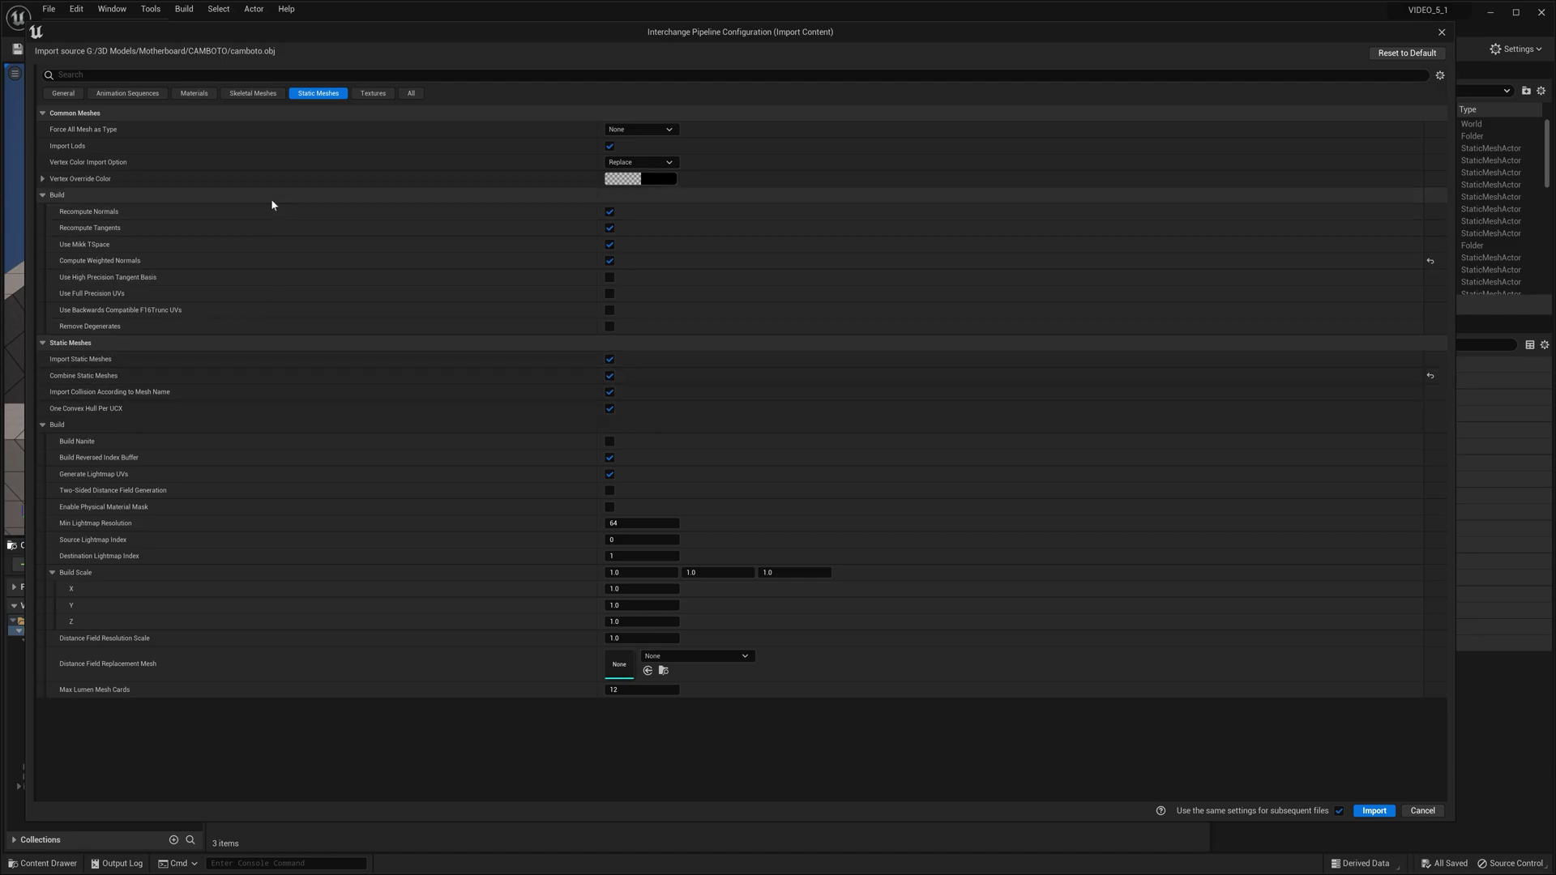
Return to the Static Meshes page via Skeletal Meshes and fold the Build Scale X, Y, Z values
left_click(258, 94)
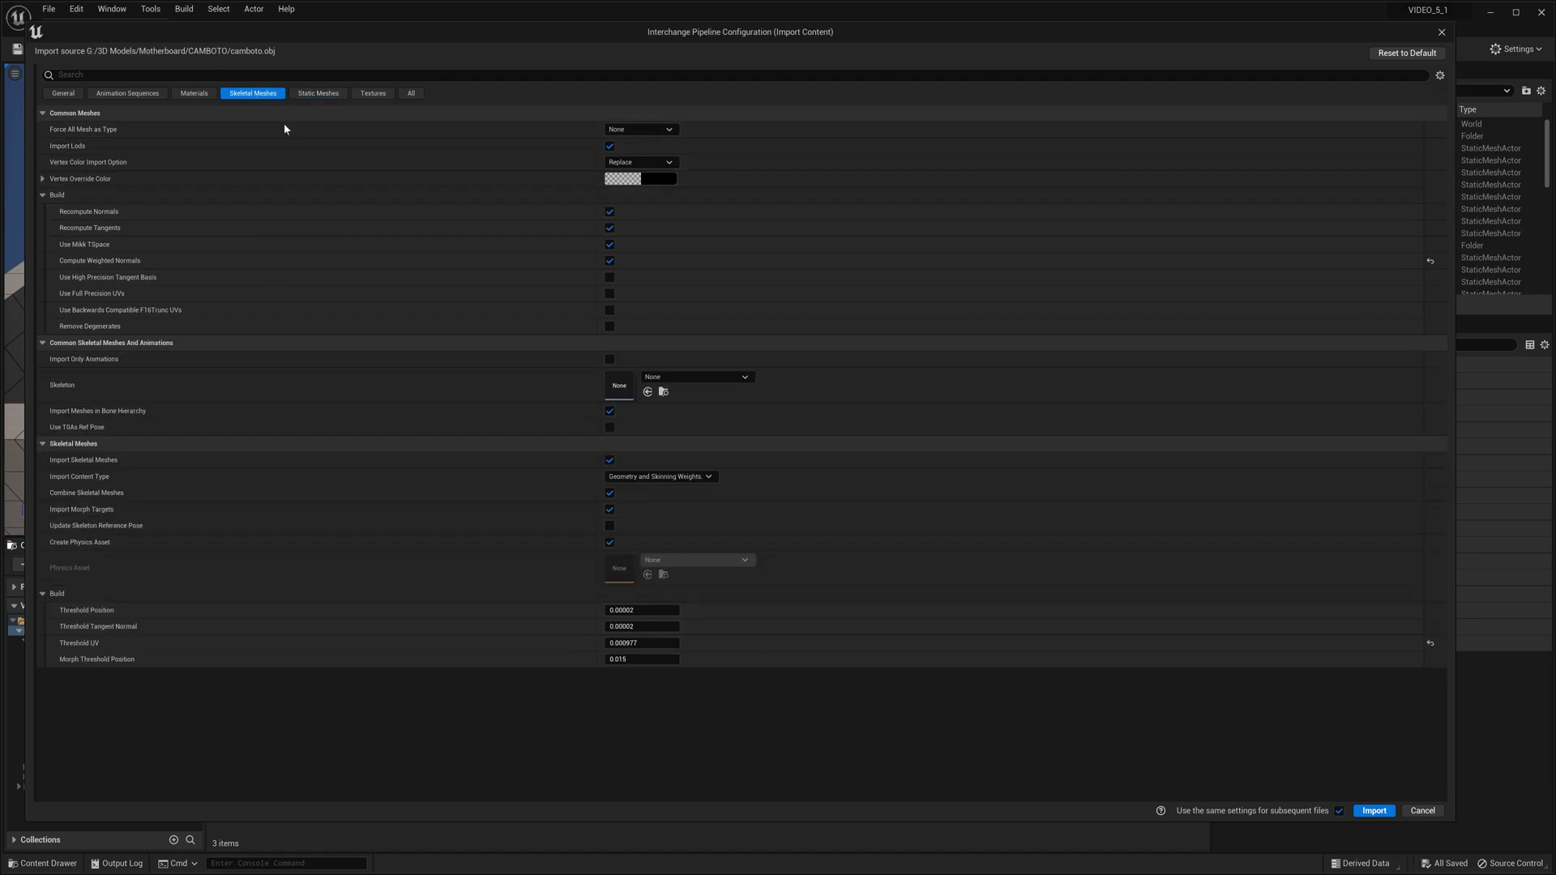
left_click(326, 97)
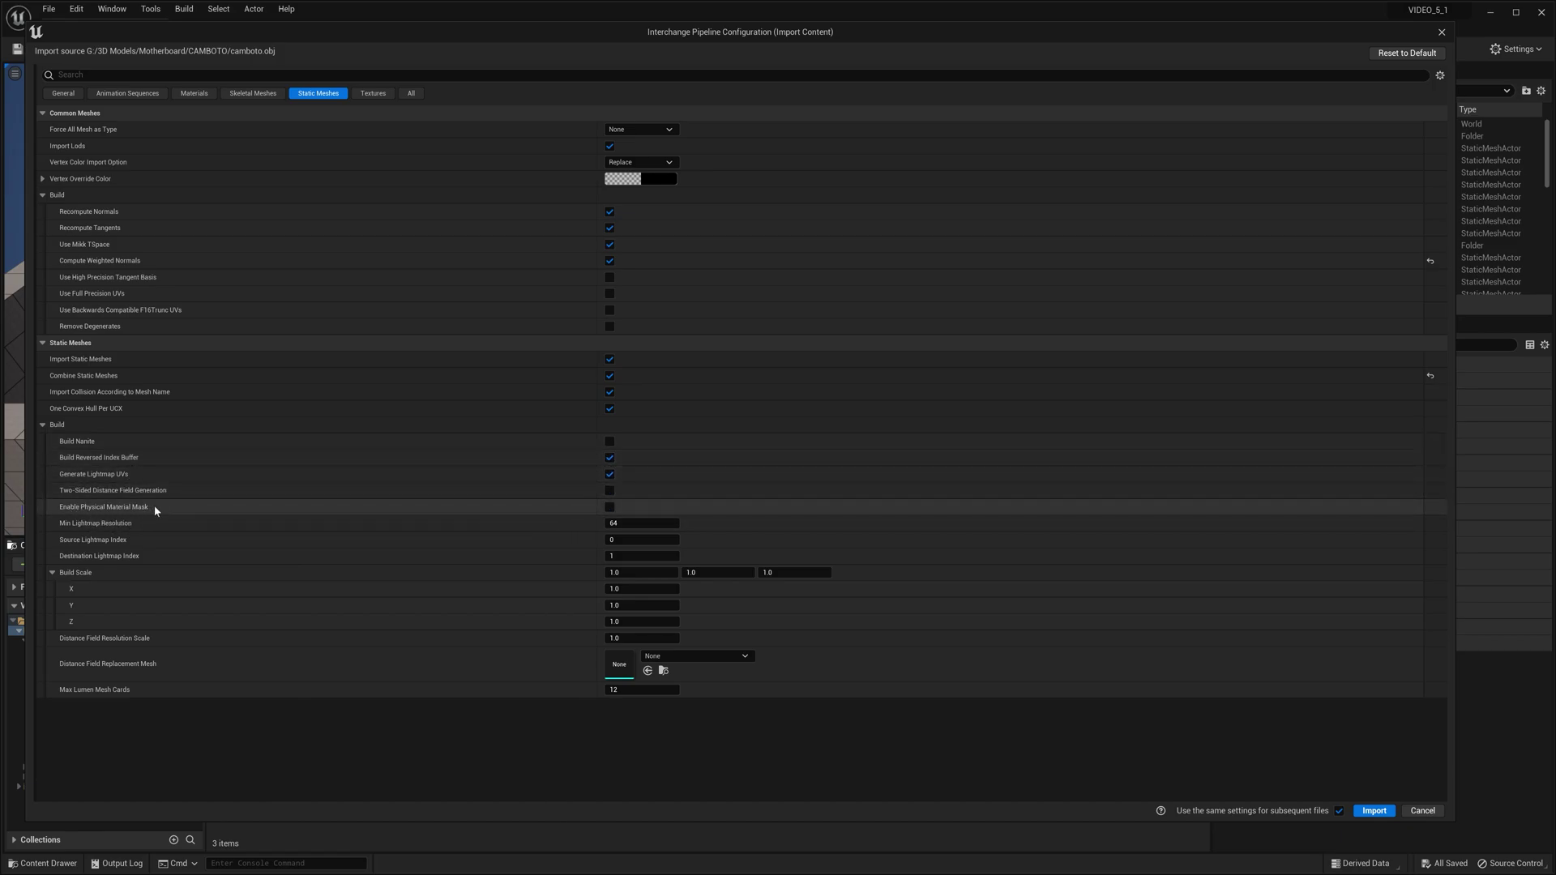
left_click(53, 573)
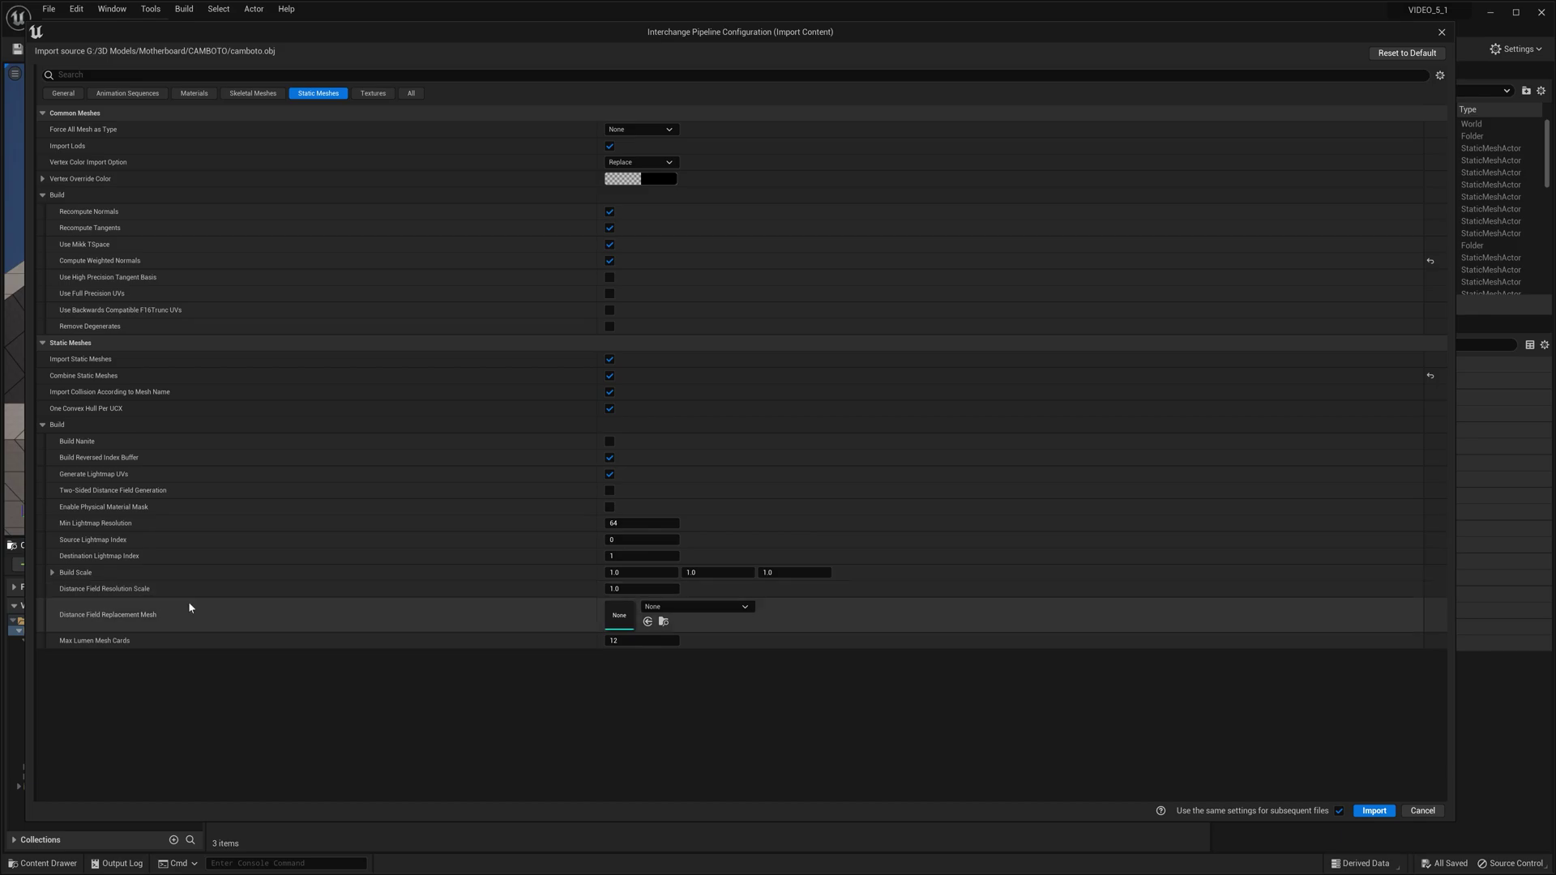
In the UE 5.0 FBX options, expand Miscellaneous Advanced and Material, then return to UE 5.1
key("alt+Tab")
key("alt+Tab")
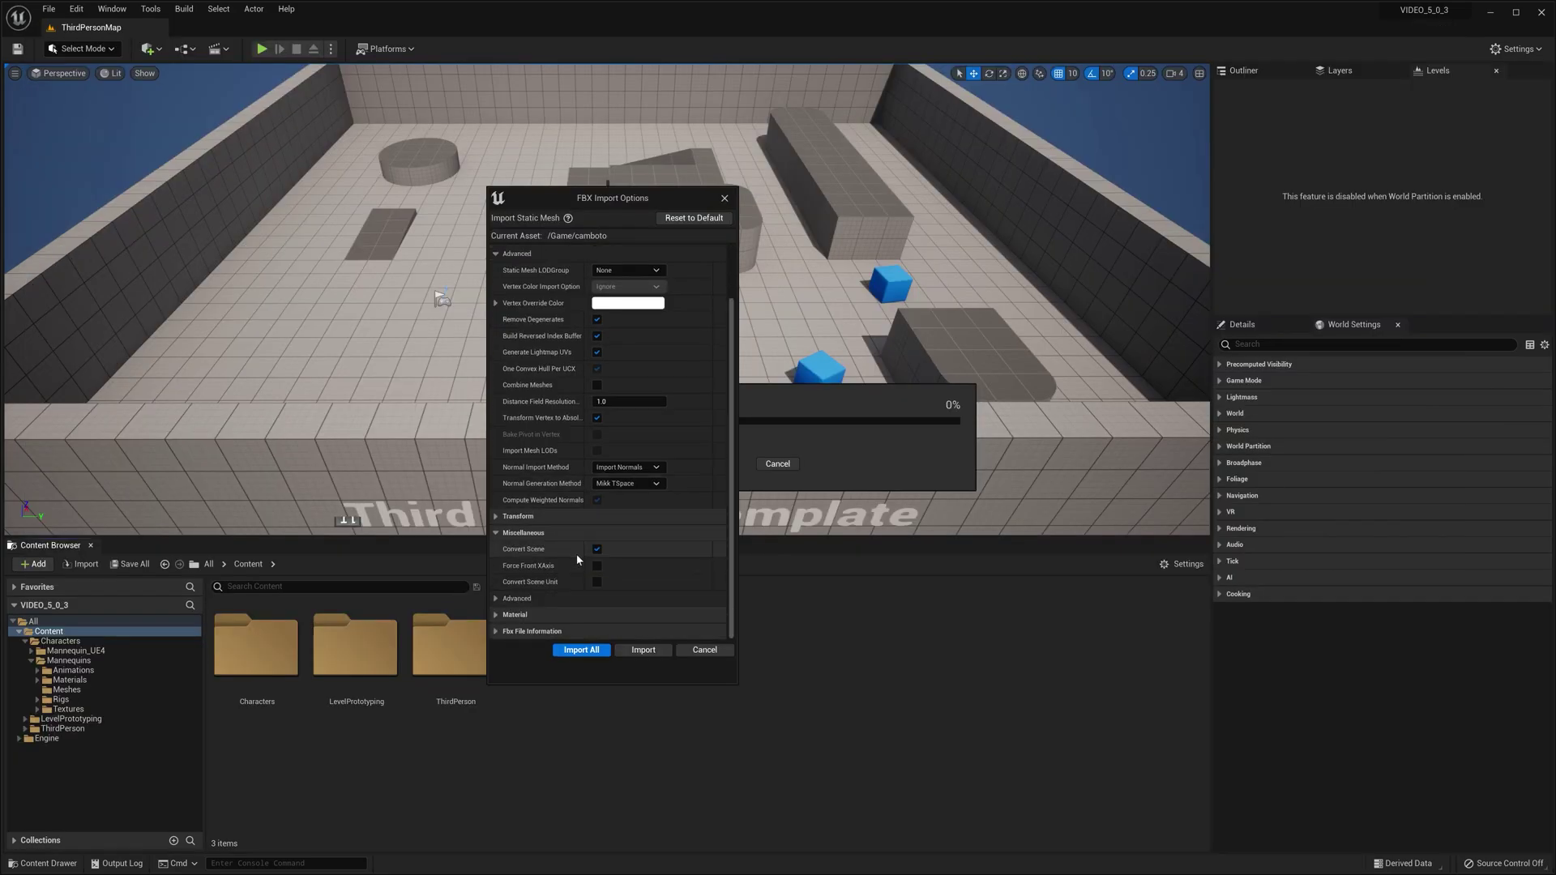
left_click(517, 599)
scroll(572, 554, "down", 1)
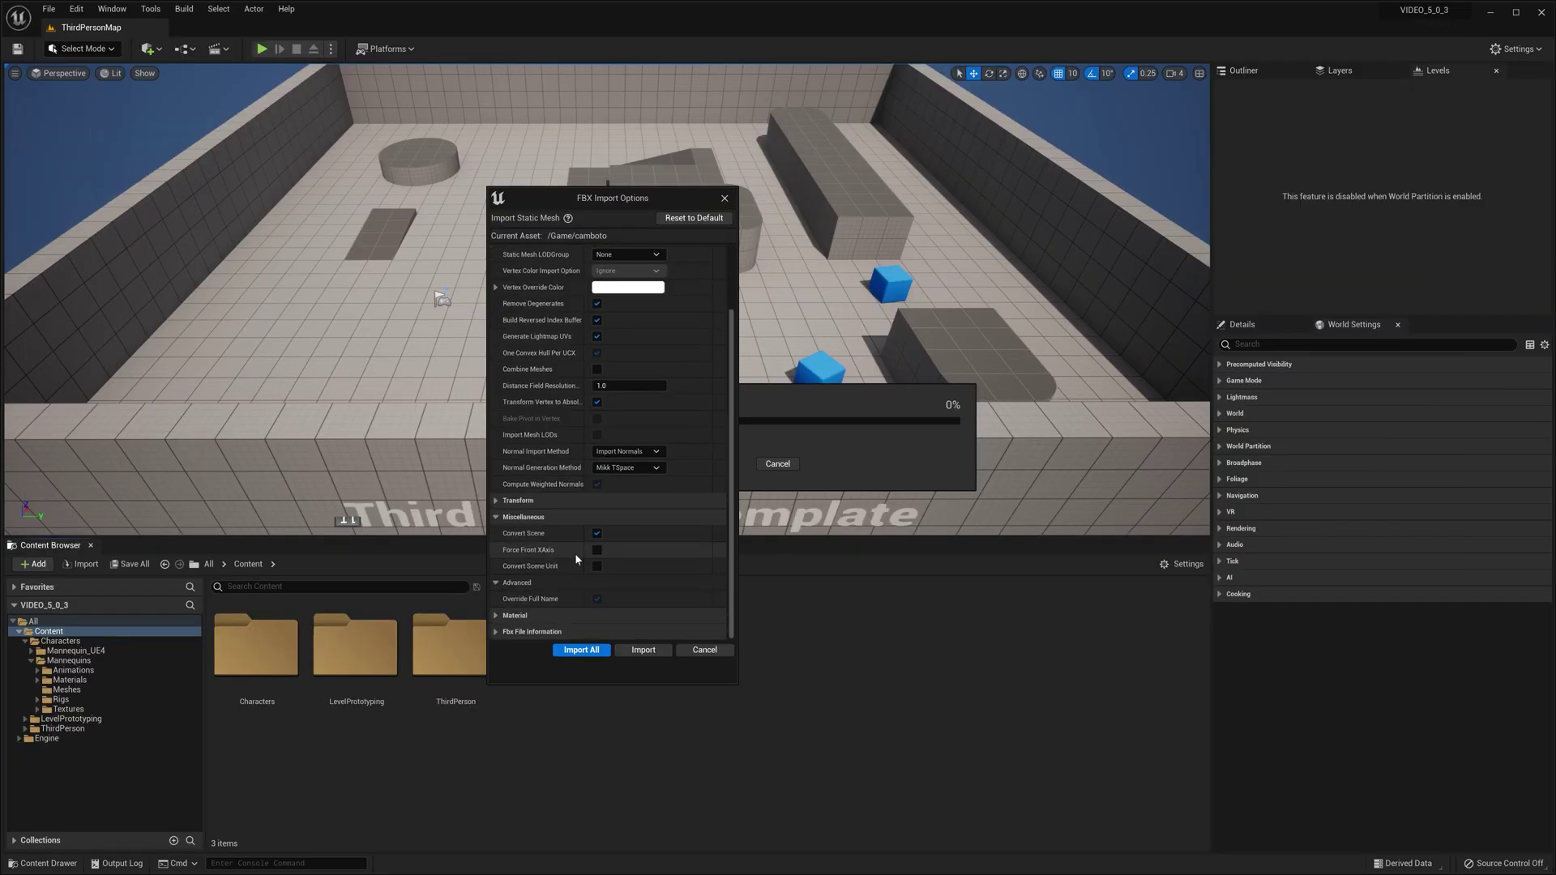
left_click(528, 613)
key("alt+Tab")
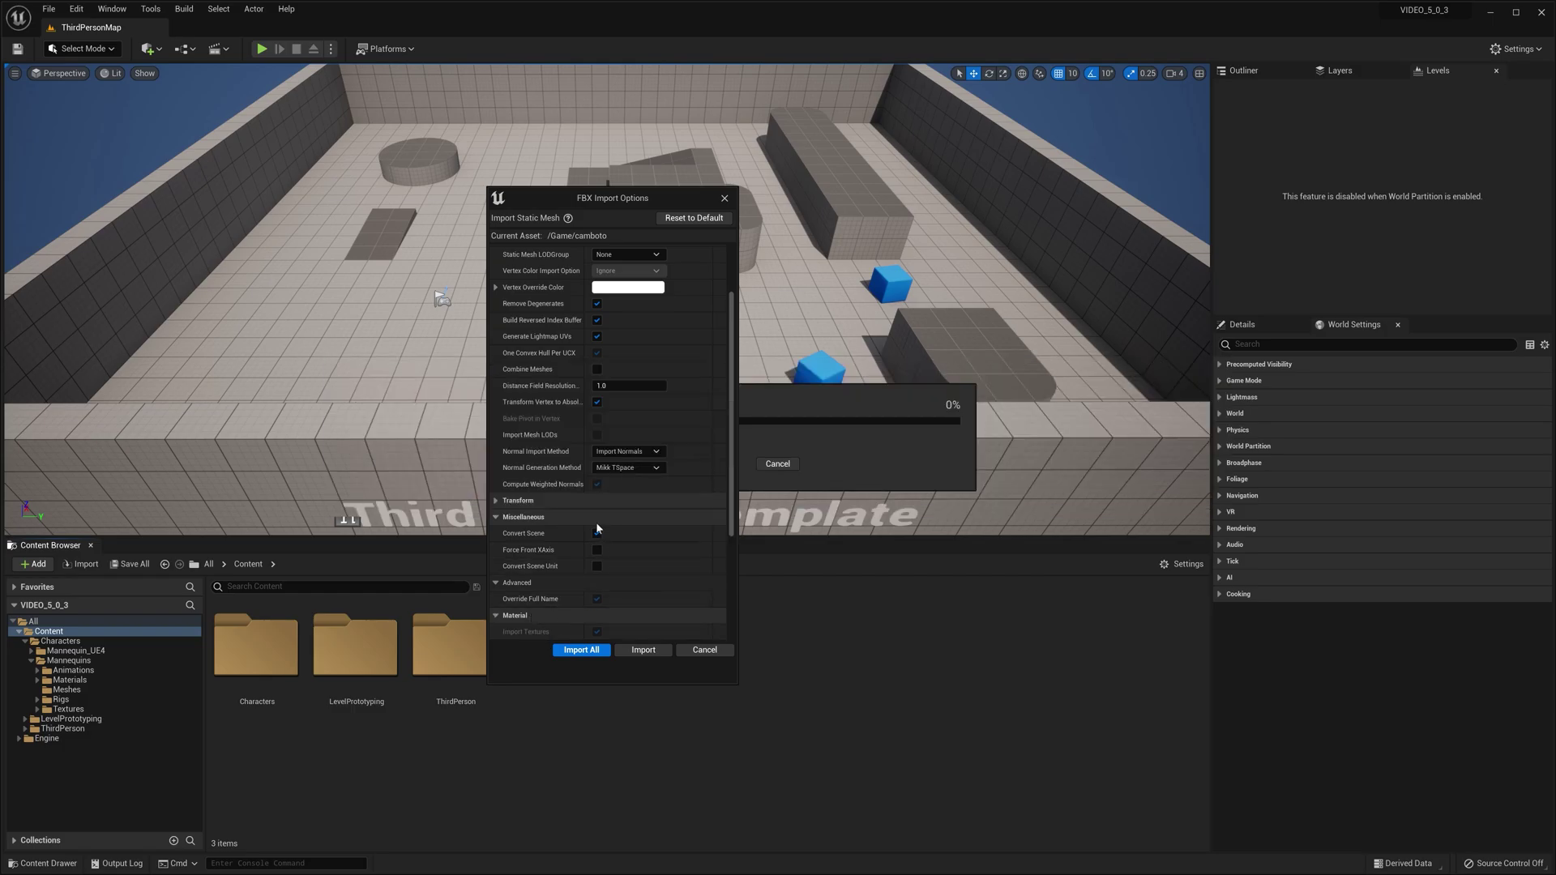
key("Tab")
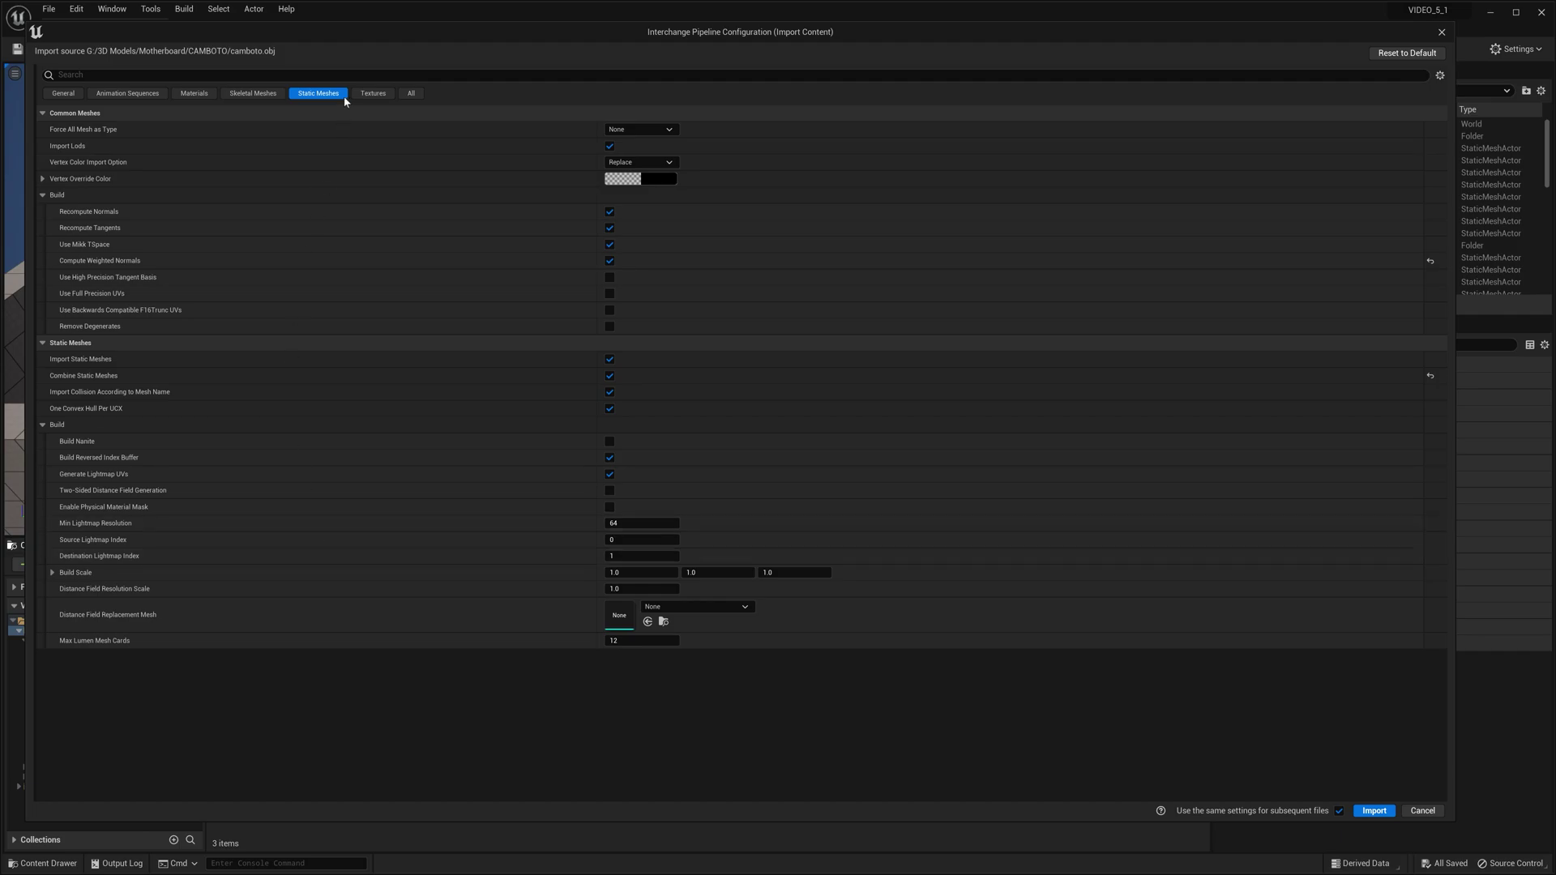
View the Textures page, then the All page in UE 5.1, and bring UE 5.0 to the front
left_click(373, 94)
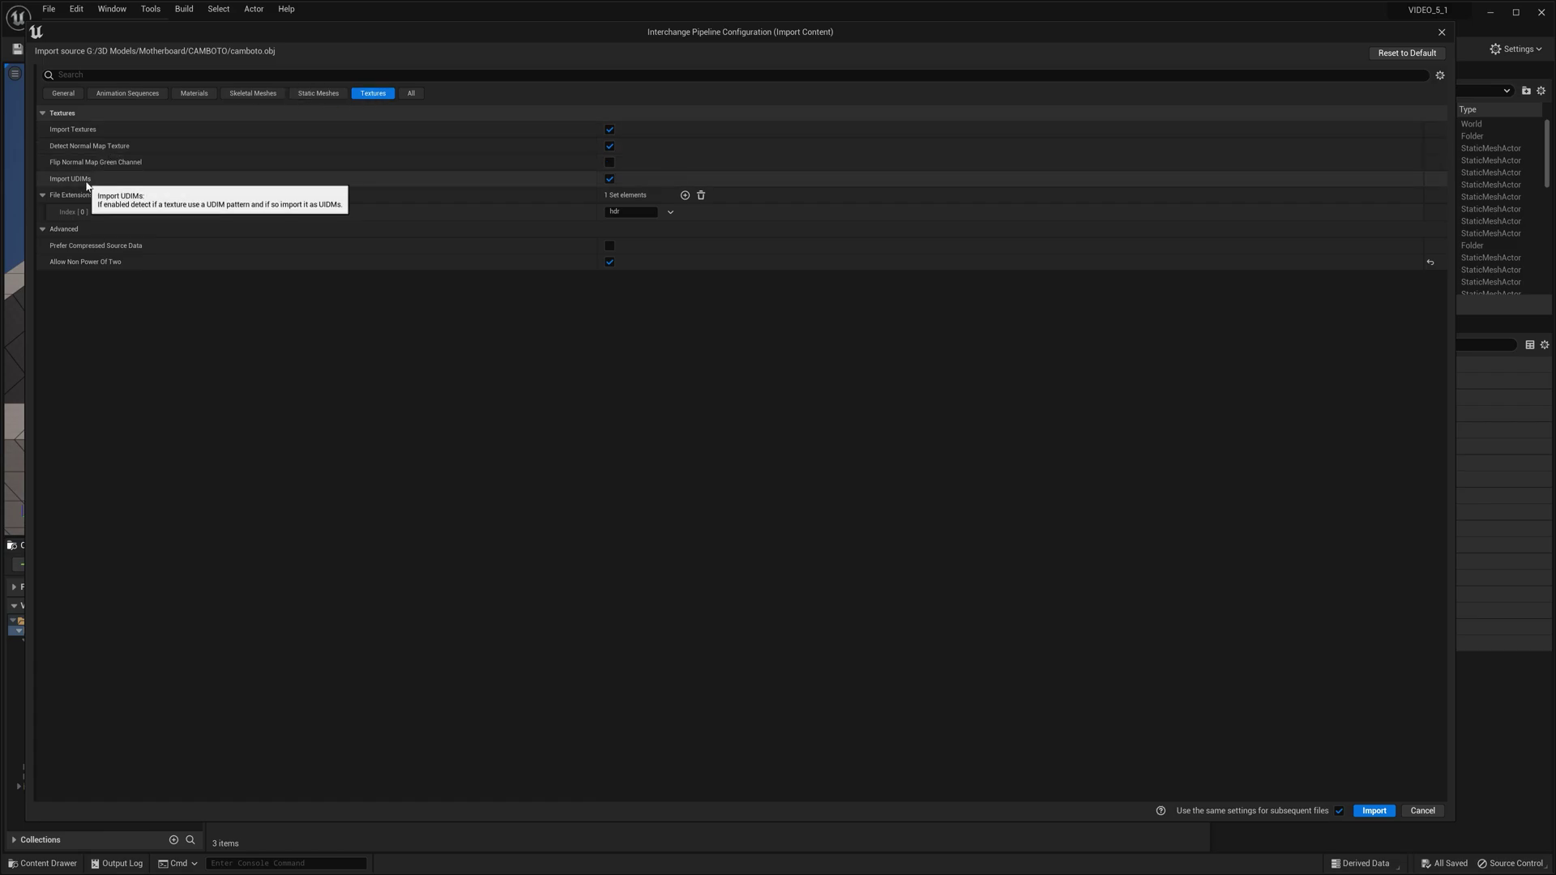
left_click(410, 94)
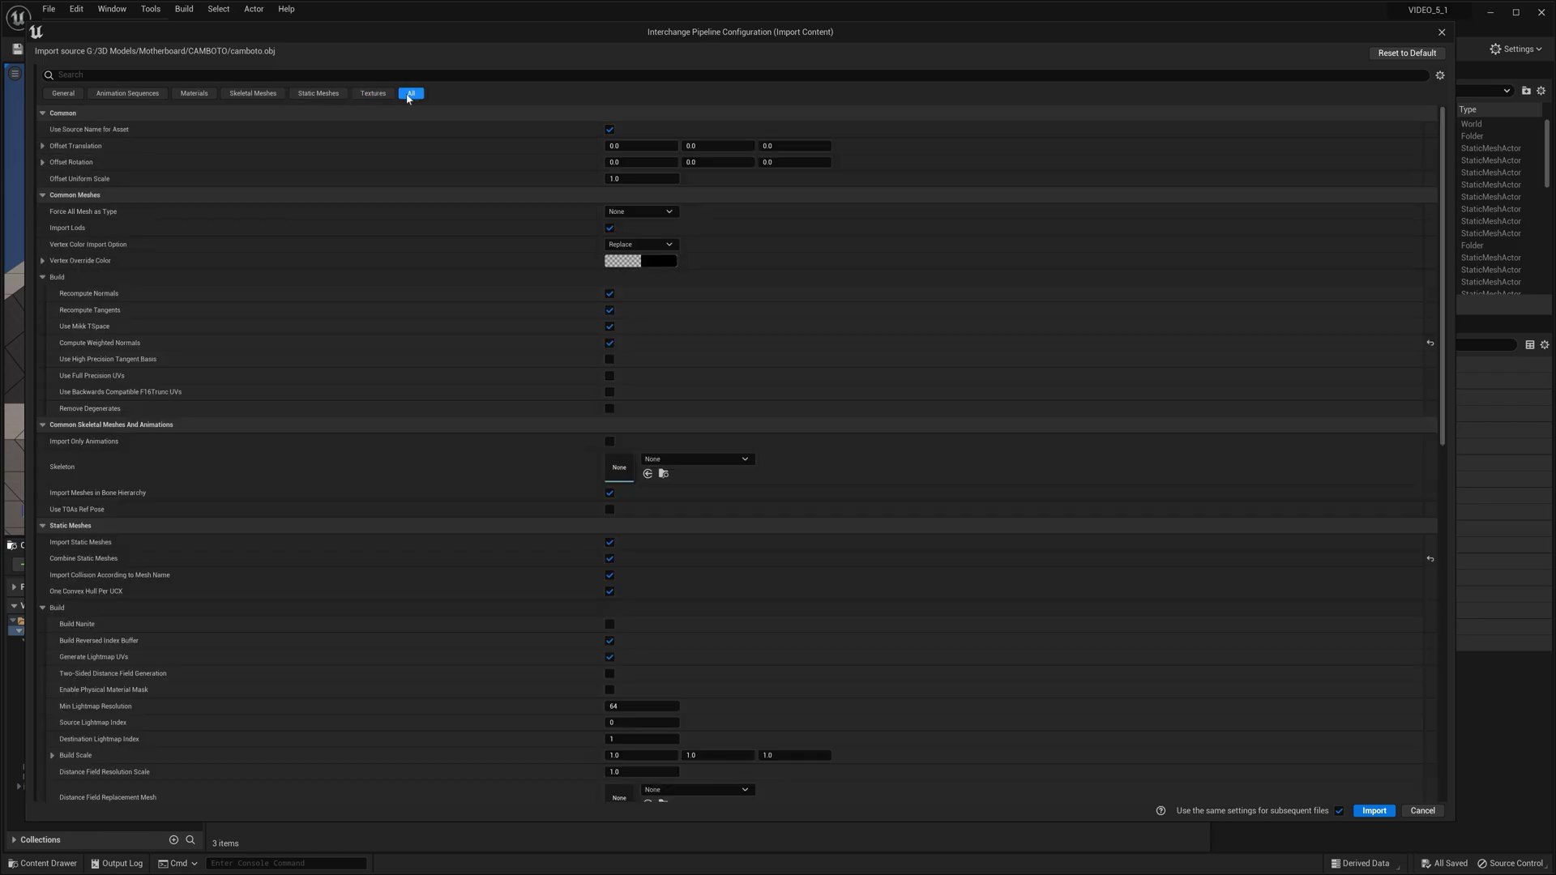
key("alt+Tab")
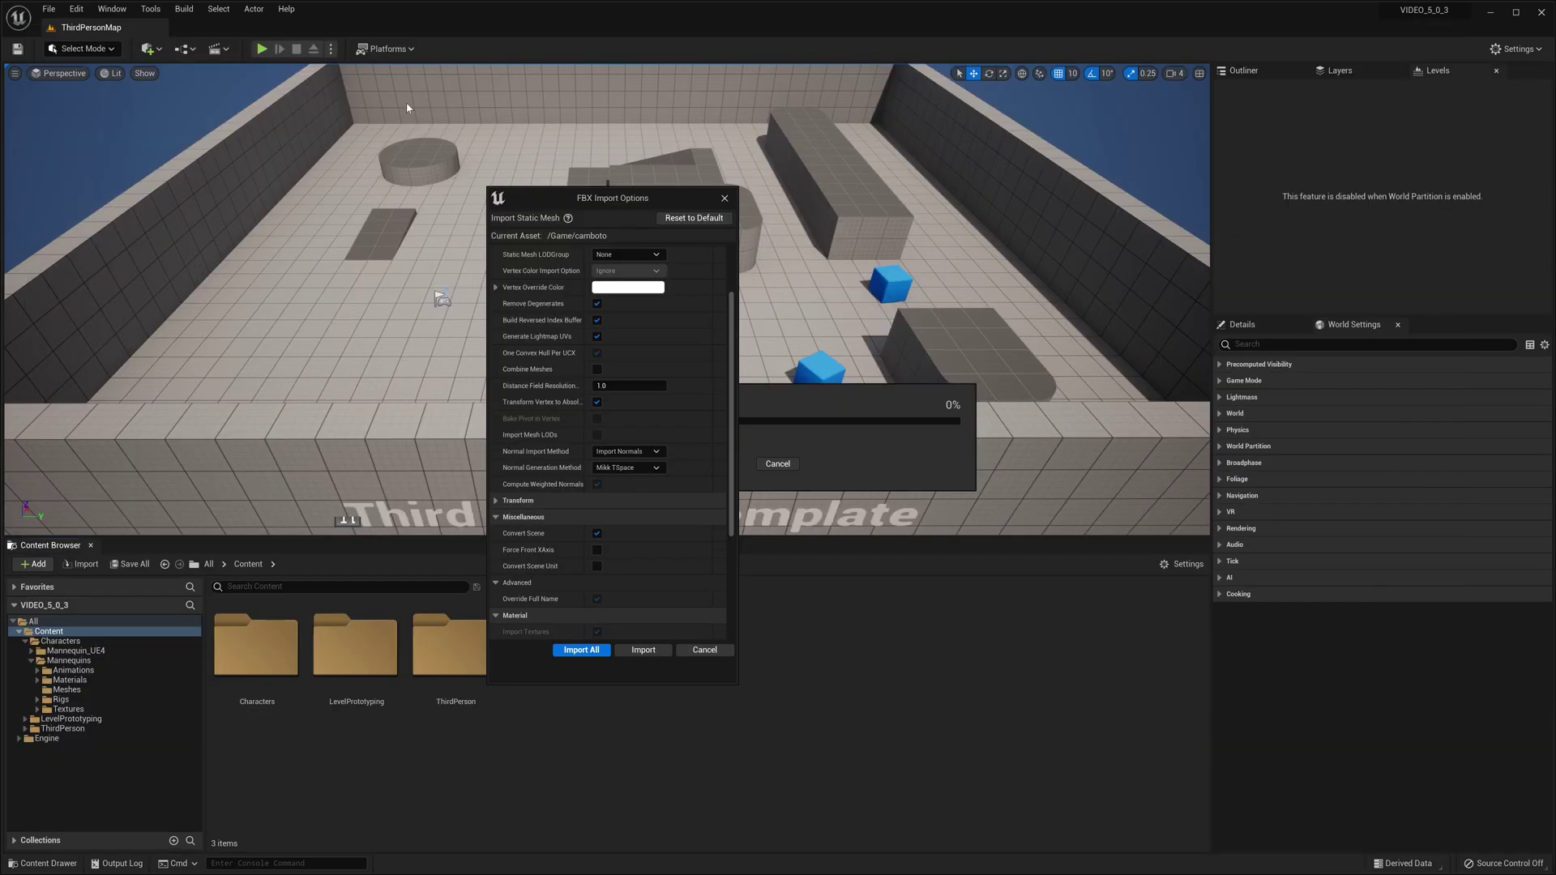